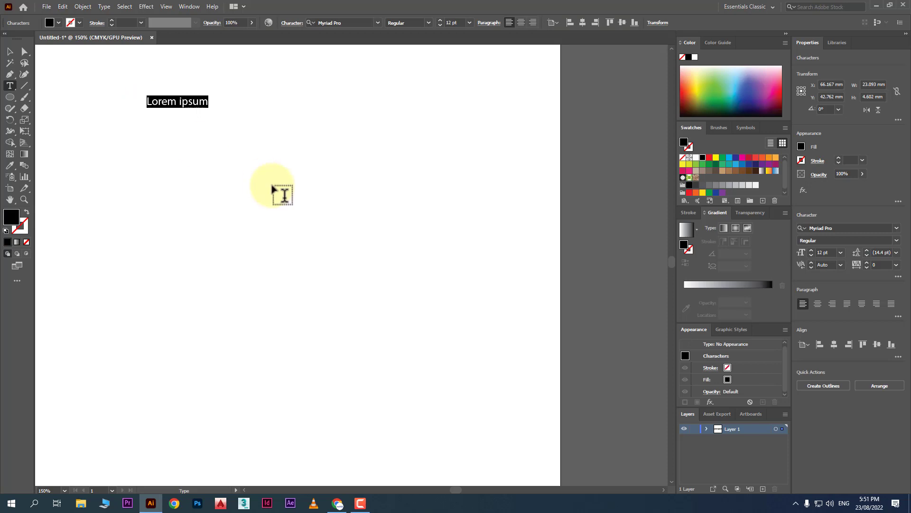
# Set the Lorem ipsum heading to Franklin Gothic Heavy at 36 pt.
pyautogui.click(378, 22)
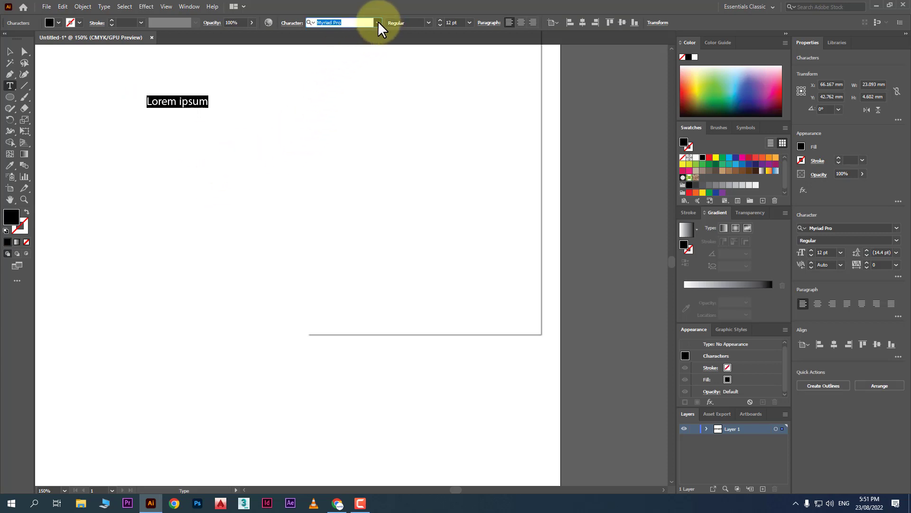
pyautogui.click(457, 77)
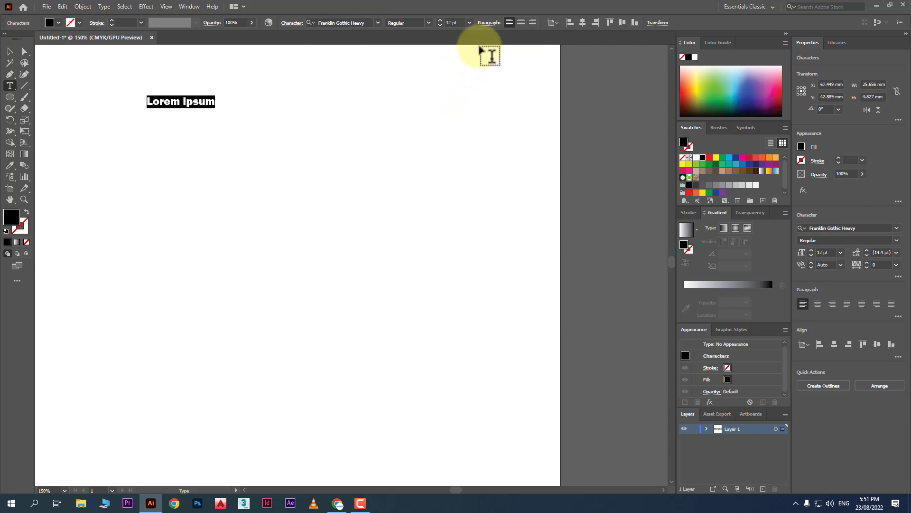
pyautogui.click(428, 22)
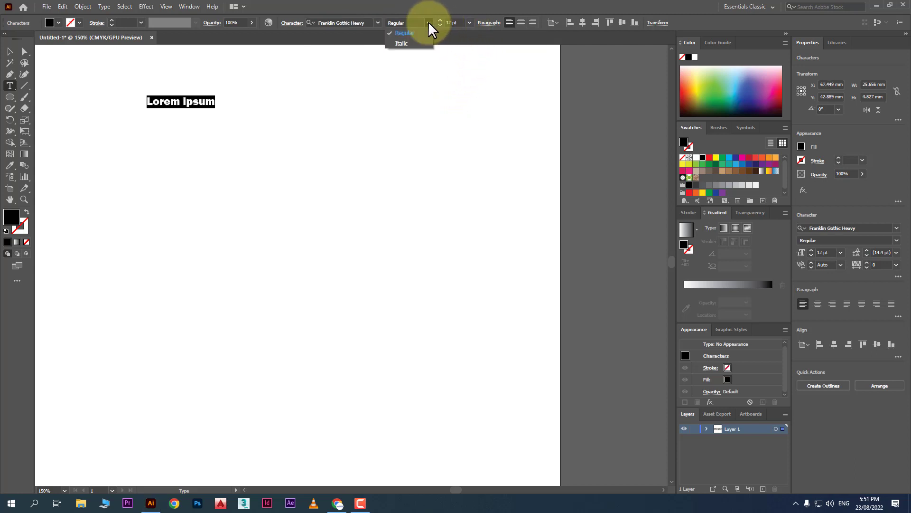
pyautogui.click(469, 22)
pyautogui.click(469, 22)
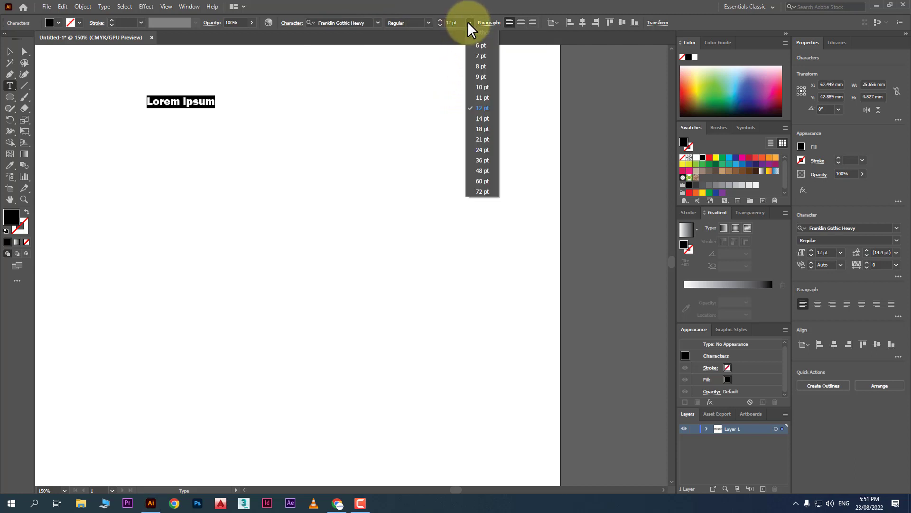
pyautogui.click(489, 160)
# Try centre and right alignment, restore left alignment, and browse the text's context menu.
pyautogui.click(522, 22)
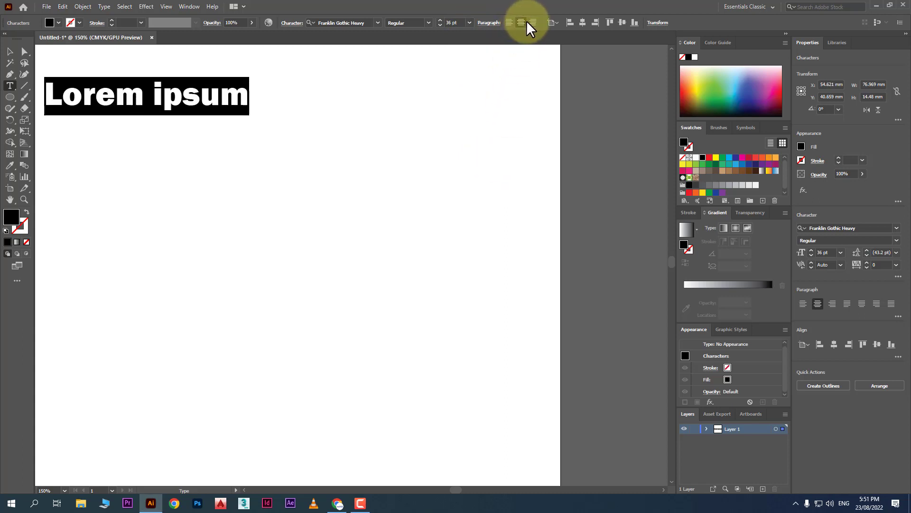
pyautogui.click(529, 21)
pyautogui.click(511, 21)
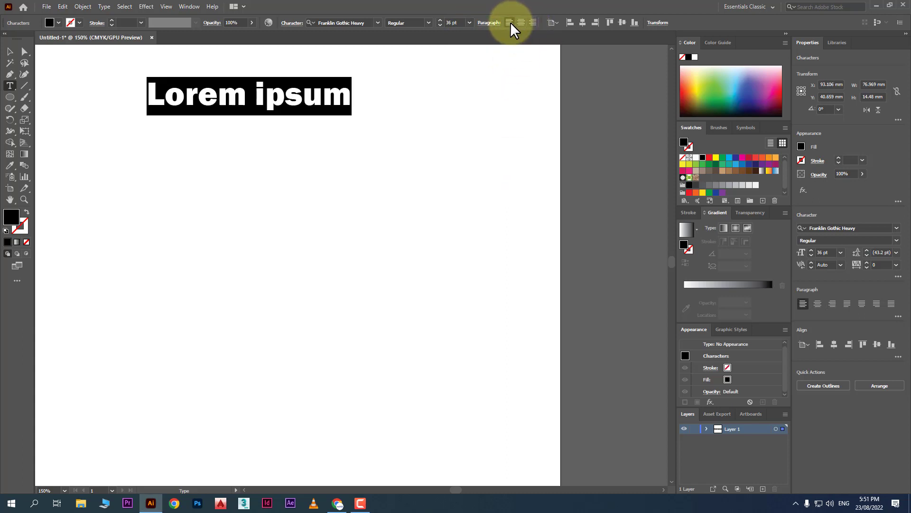
pyautogui.rightClick(211, 93)
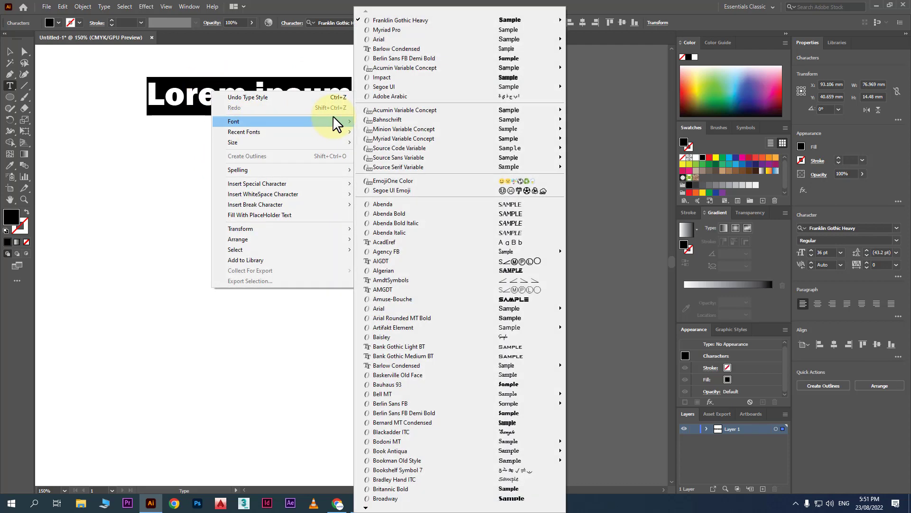
pyautogui.moveTo(334, 129)
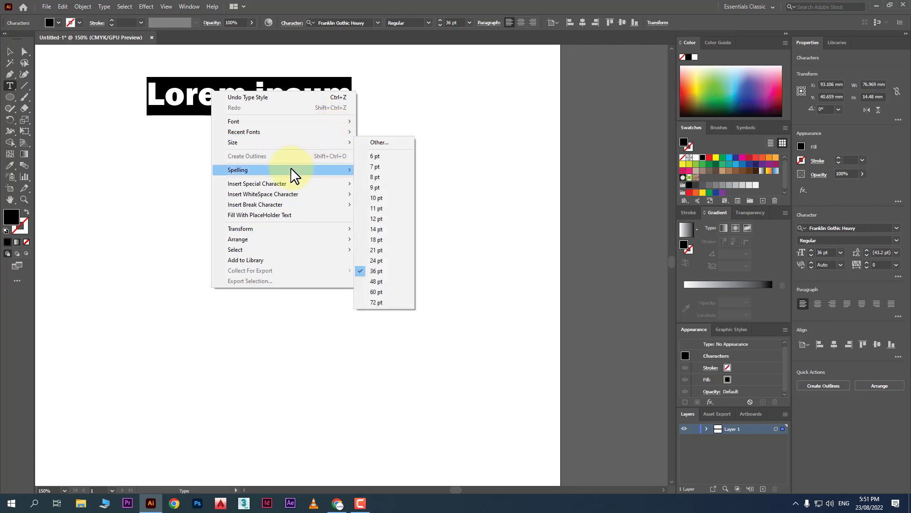
pyautogui.moveTo(311, 174)
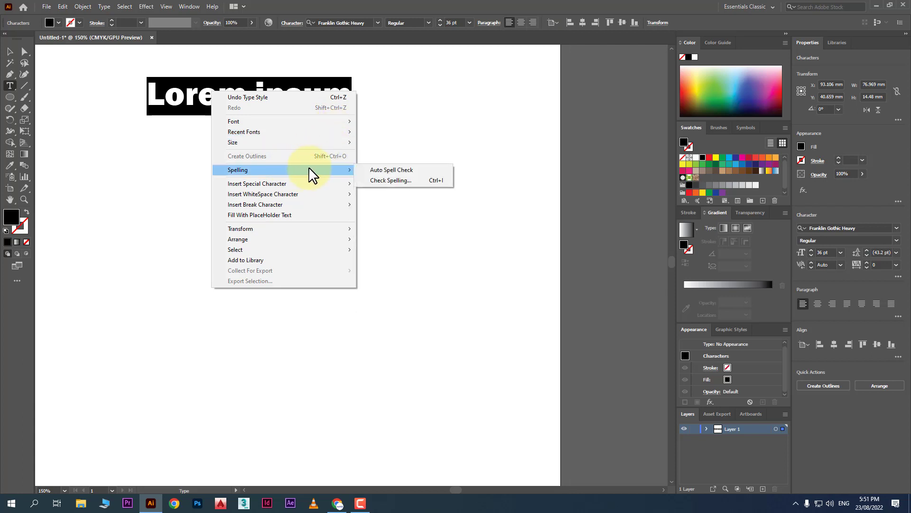
pyautogui.click(12, 51)
pyautogui.click(10, 86)
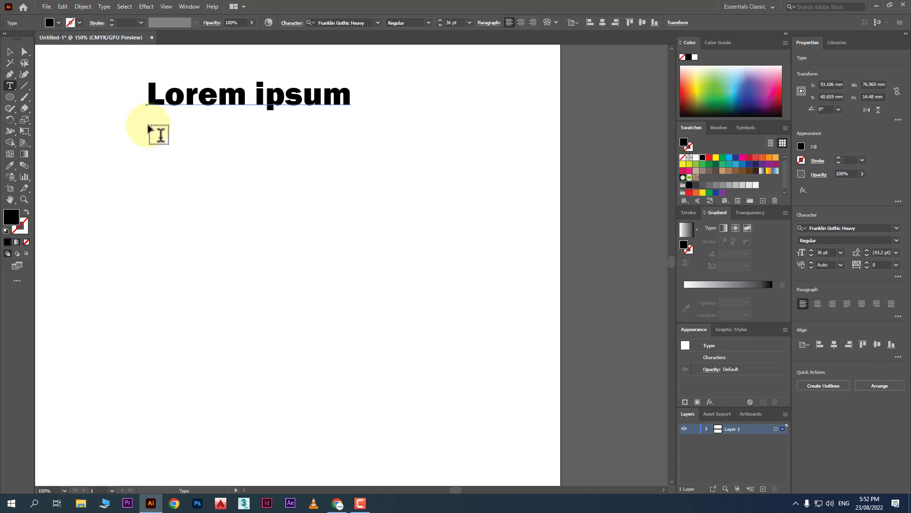
# Drag a text frame below the heading and reset the Character settings to defaults.
pyautogui.moveTo(159, 135); pyautogui.dragTo(448, 376)
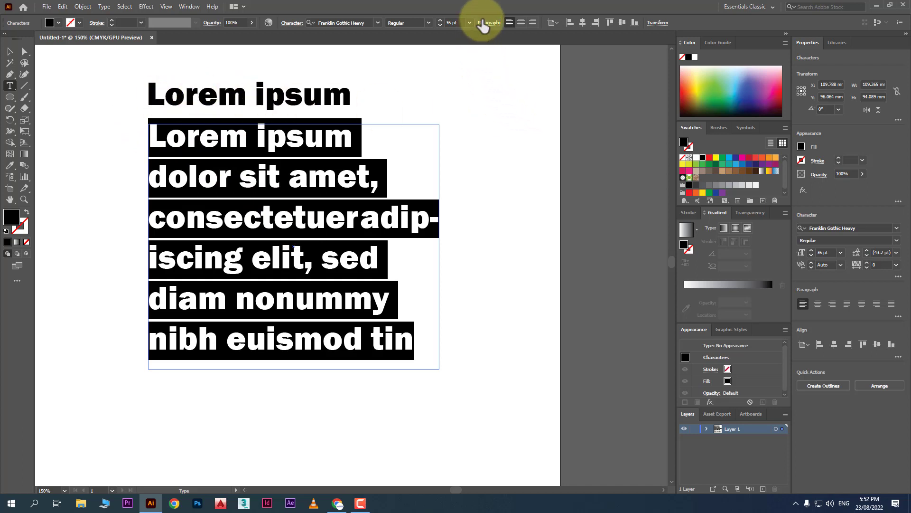
pyautogui.click(291, 23)
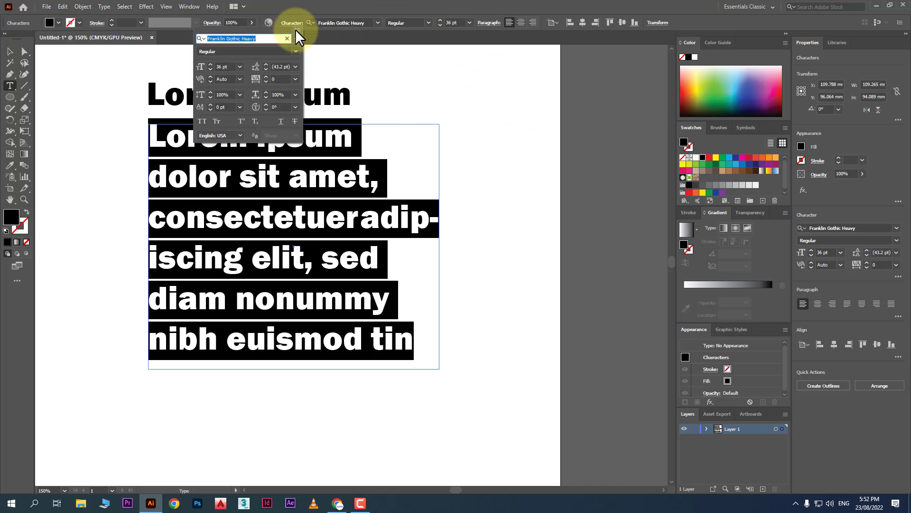
pyautogui.click(296, 30)
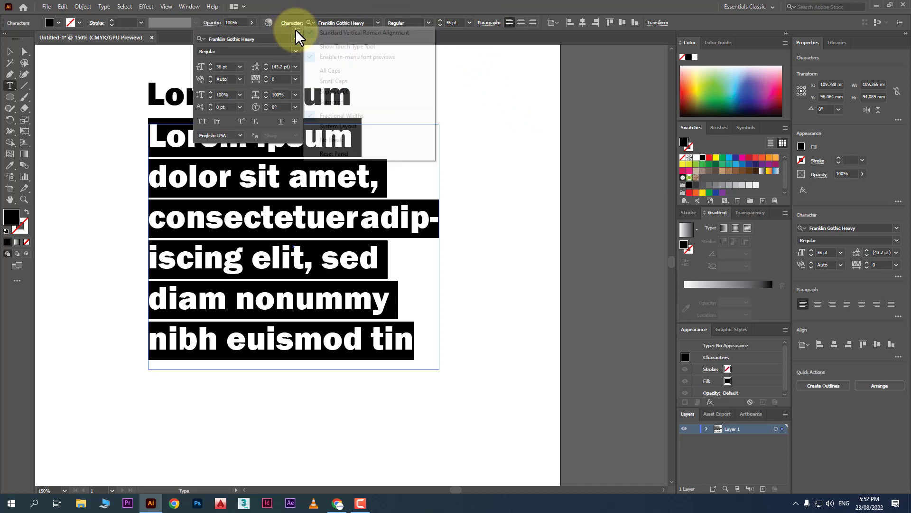
pyautogui.click(353, 153)
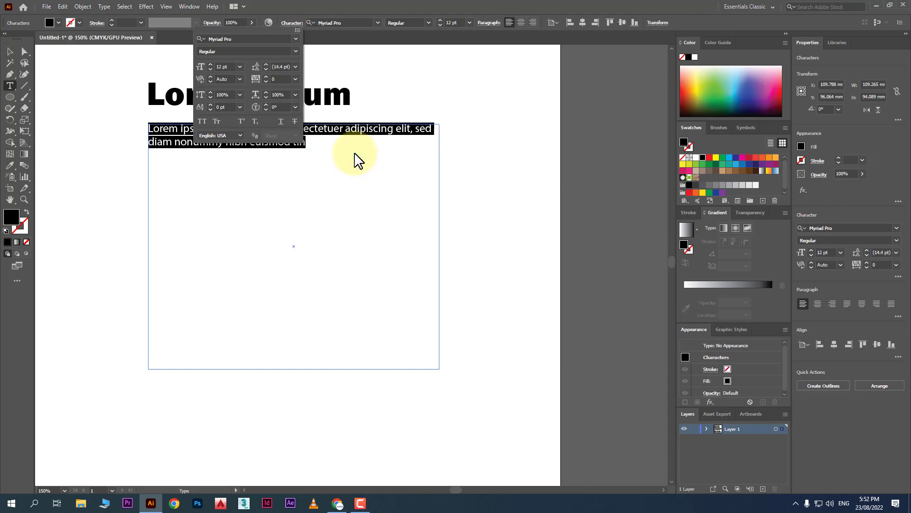
pyautogui.click(13, 52)
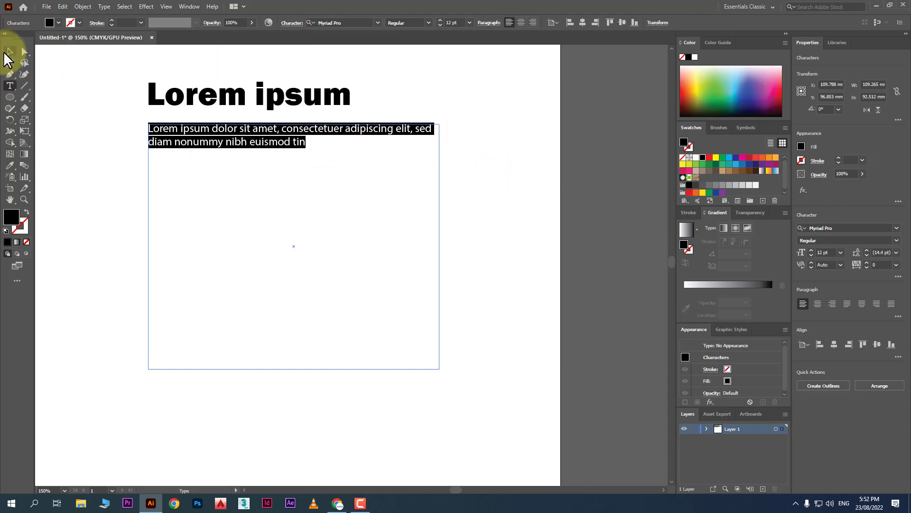
# Select that test text frame and delete it.
pyautogui.click(9, 51)
pyautogui.click(473, 186)
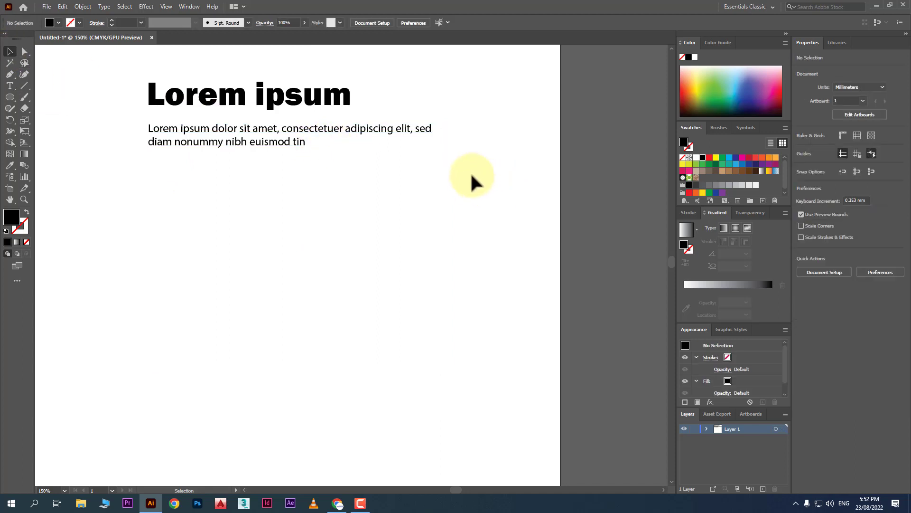
pyautogui.click(372, 122)
pyautogui.press('Delete')
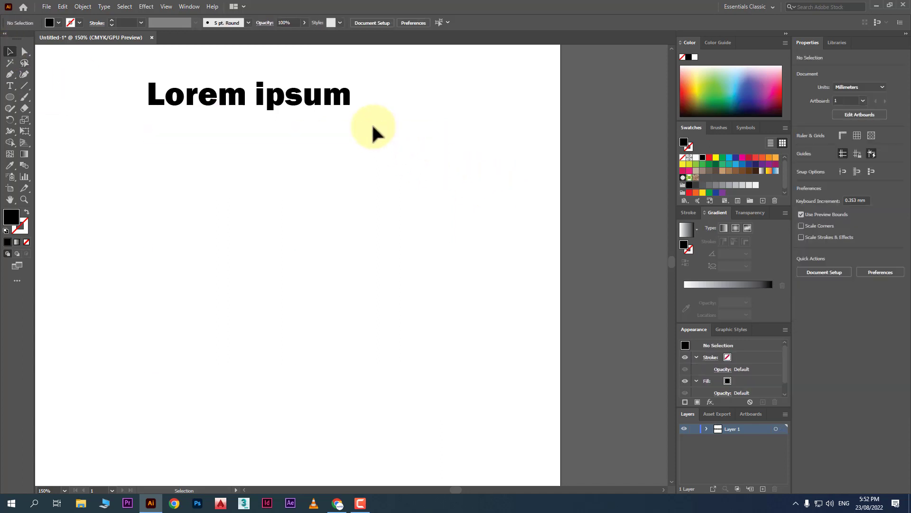
# Drag a new text area below the heading, filled with 12 pt Myriad Pro placeholder text.
pyautogui.click(10, 85)
pyautogui.moveTo(144, 118); pyautogui.dragTo(408, 280)
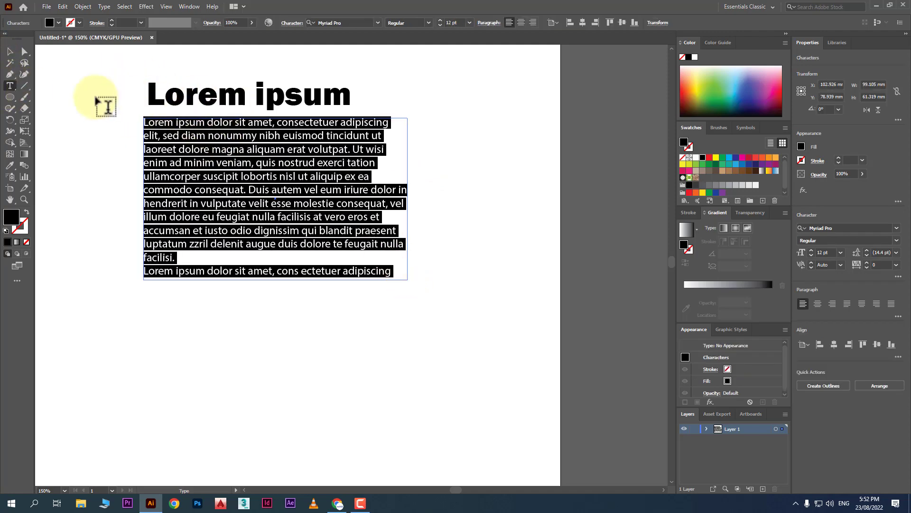
pyautogui.click(10, 51)
pyautogui.click(486, 164)
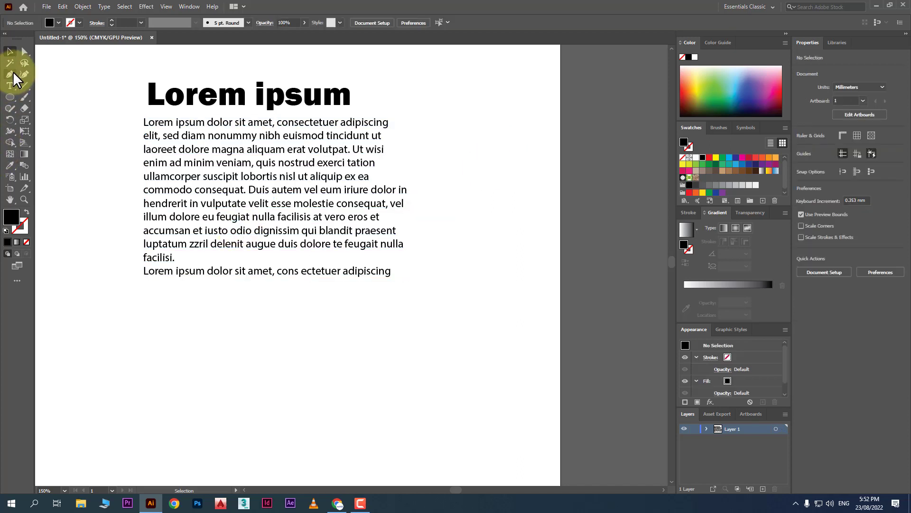
pyautogui.click(10, 85)
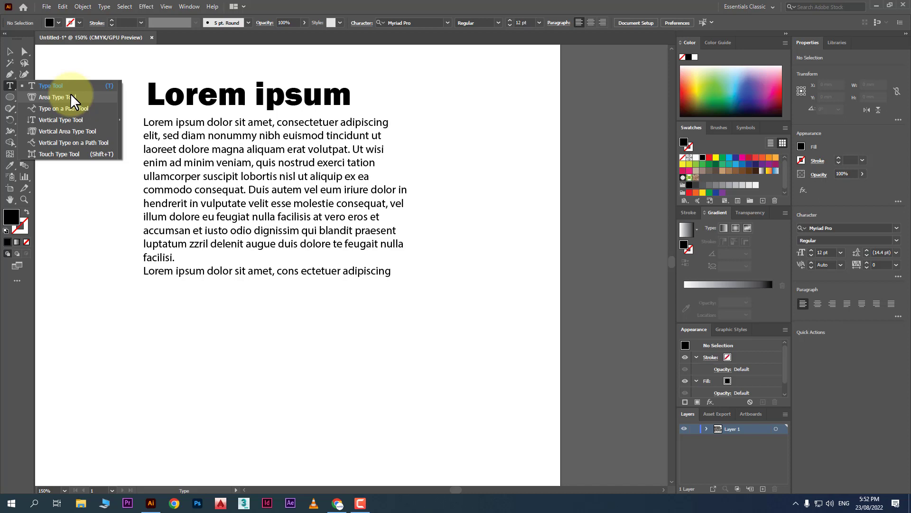
# Draw a closed curvy blob with a bite in its lower left using the Curvature tool.
pyautogui.click(24, 74)
pyautogui.click(106, 375)
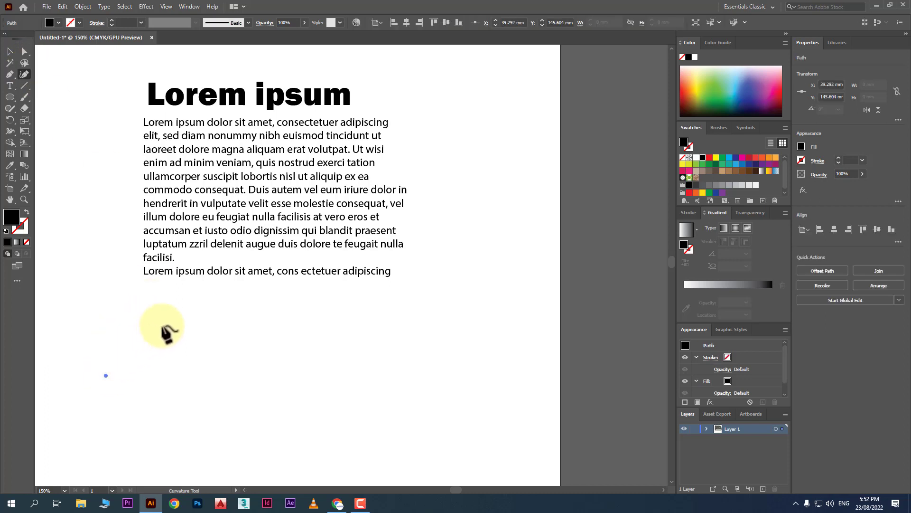
pyautogui.click(196, 297)
pyautogui.click(303, 399)
pyautogui.click(238, 464)
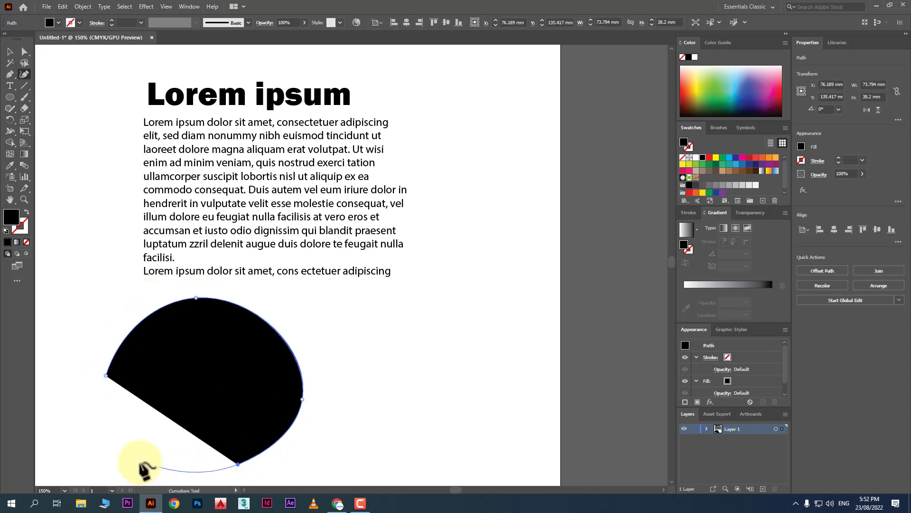
pyautogui.click(139, 461)
pyautogui.click(143, 430)
pyautogui.click(110, 407)
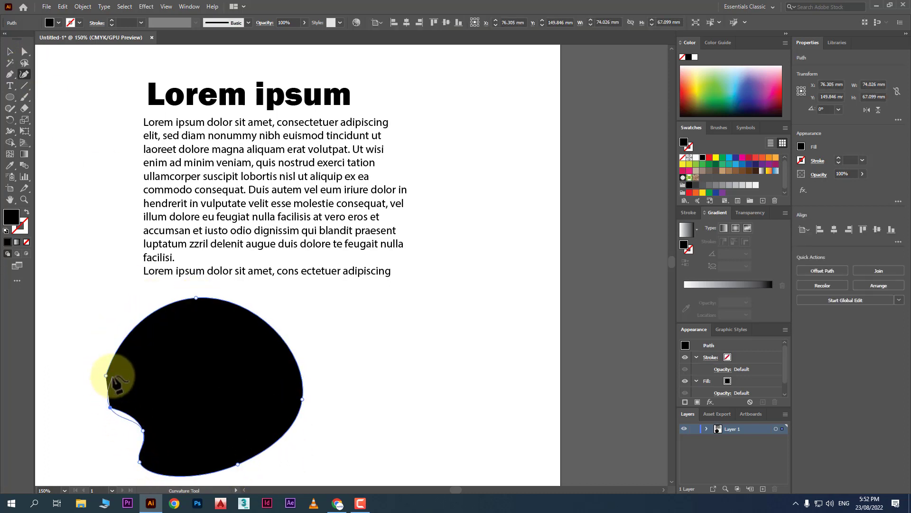
pyautogui.click(106, 376)
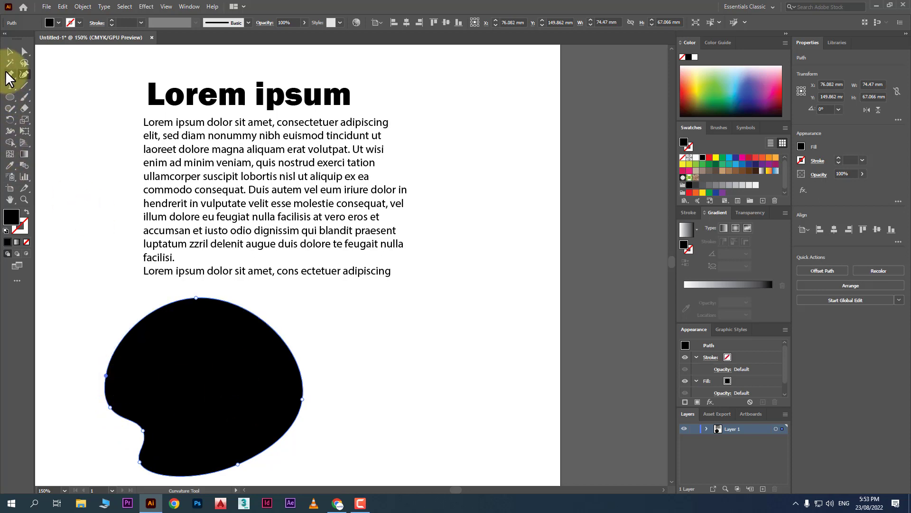
# Draw a hexagon to the right of the blob with the Polygon tool.
pyautogui.click(10, 93)
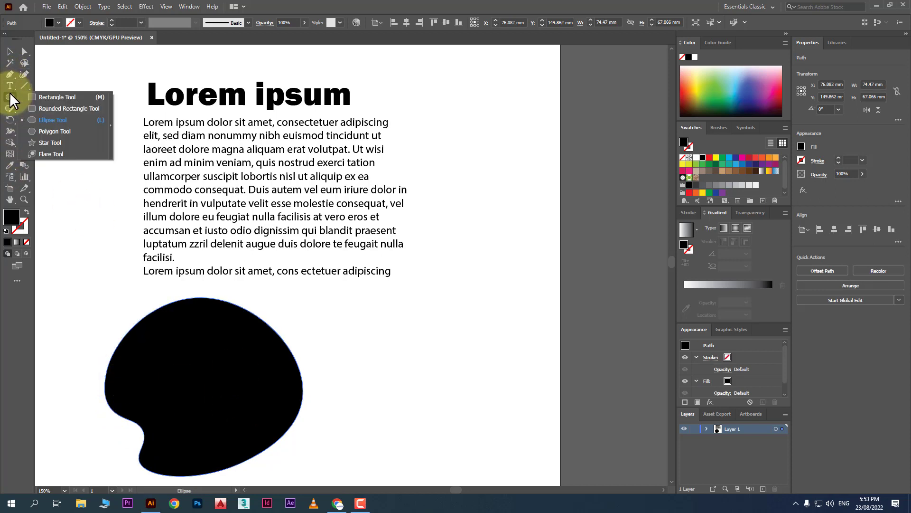
pyautogui.click(55, 131)
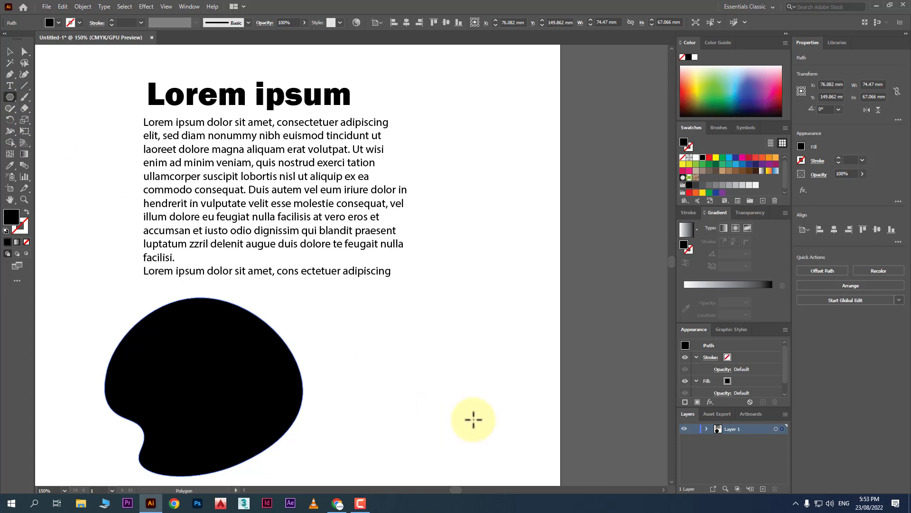
pyautogui.moveTo(459, 397); pyautogui.dragTo(520, 467)
# Shift the blob and the hexagon further left.
pyautogui.scroll(-2, 378, 259)
pyautogui.click(9, 51)
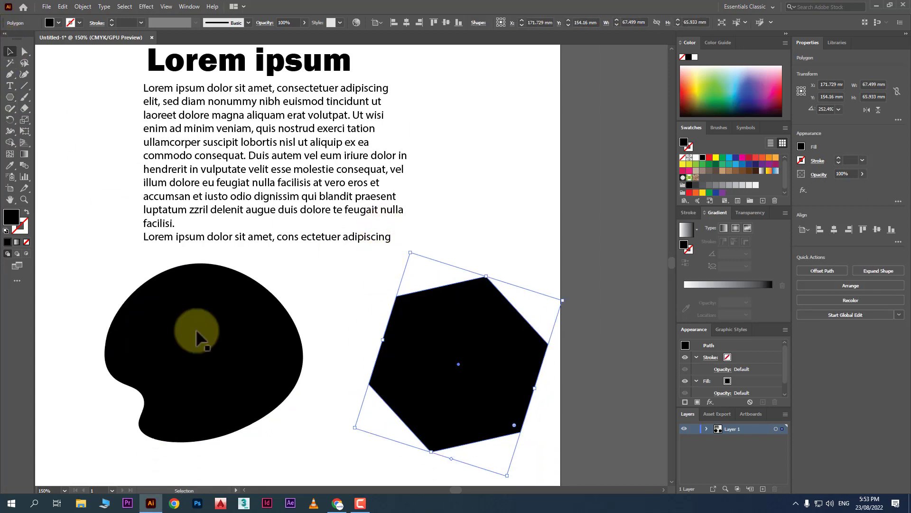
pyautogui.moveTo(195, 344); pyautogui.dragTo(160, 344)
pyautogui.moveTo(474, 369); pyautogui.dragTo(420, 358)
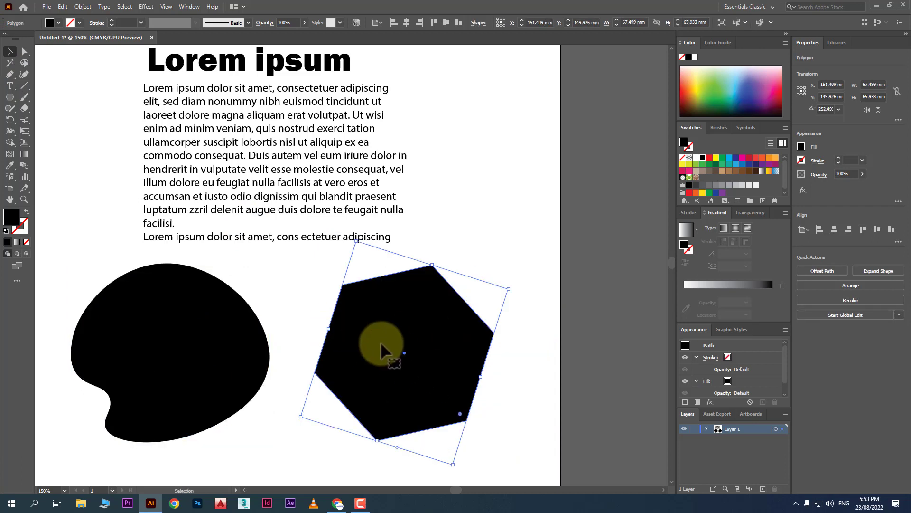
pyautogui.click(169, 346)
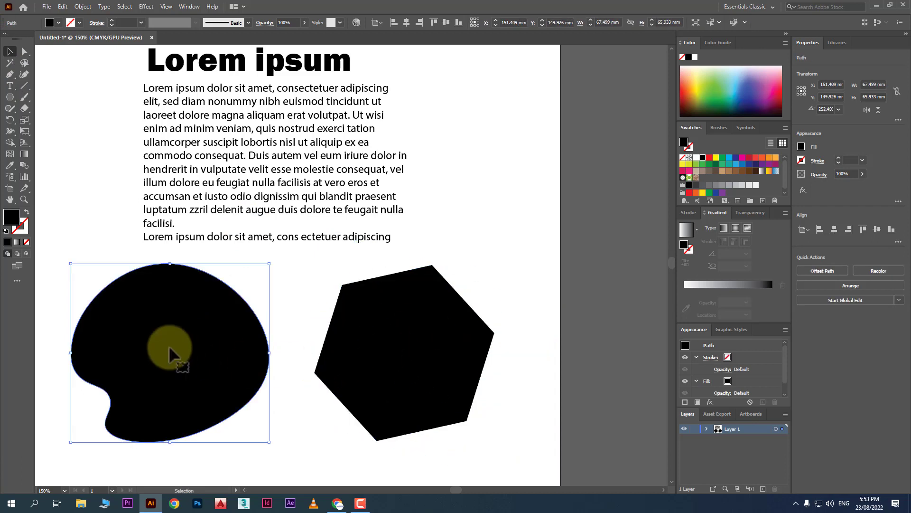
# Turn the blob into area type and type 'you can write text' followed by filler letters.
pyautogui.click(11, 86)
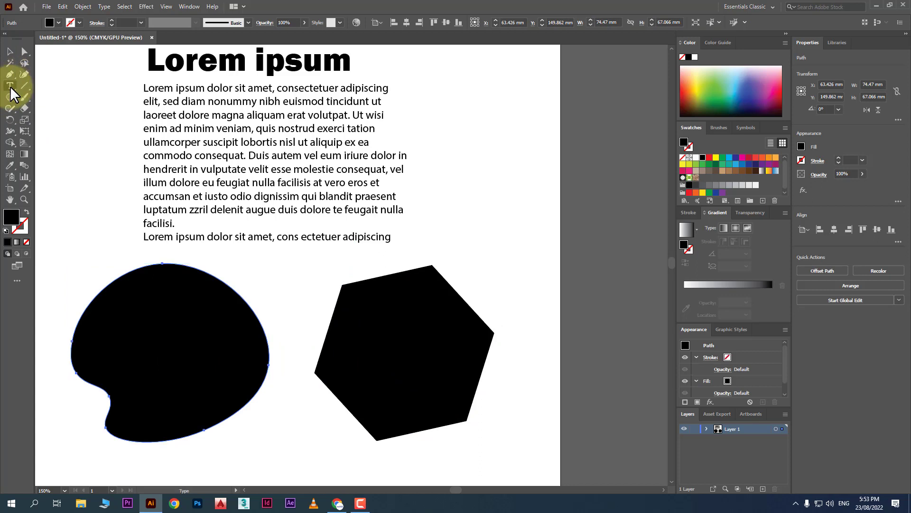
pyautogui.click(11, 86)
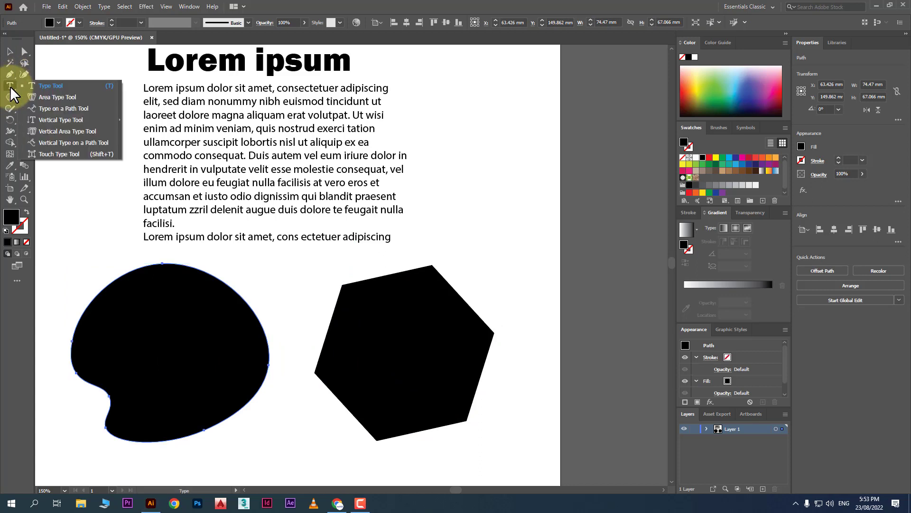
pyautogui.click(10, 87)
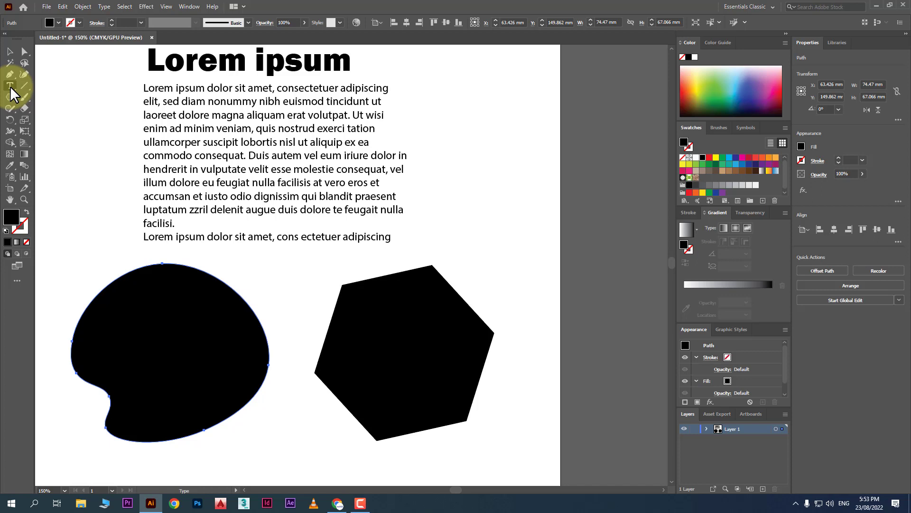
pyautogui.click(10, 87)
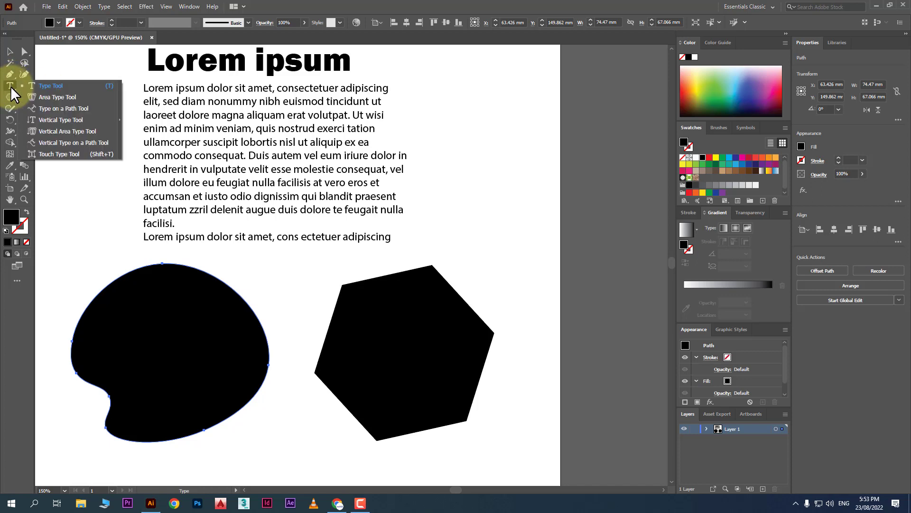
pyautogui.click(55, 97)
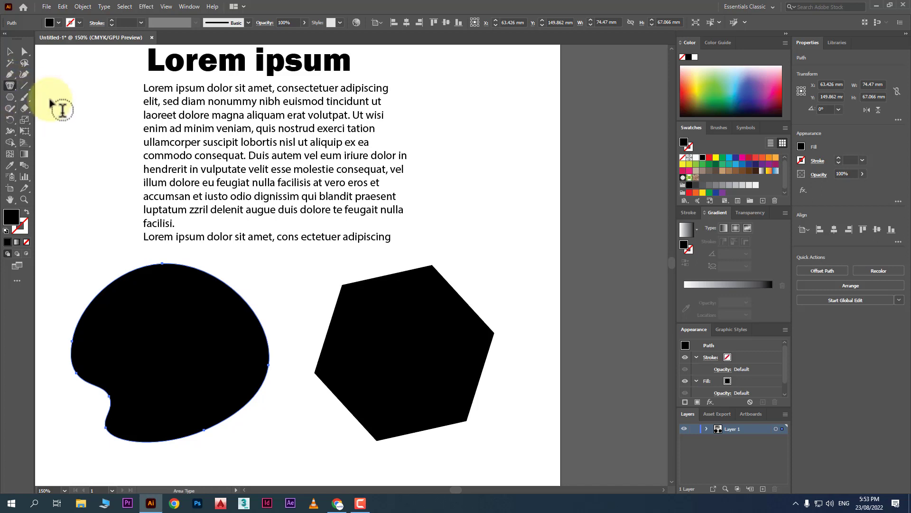
pyautogui.click(109, 286)
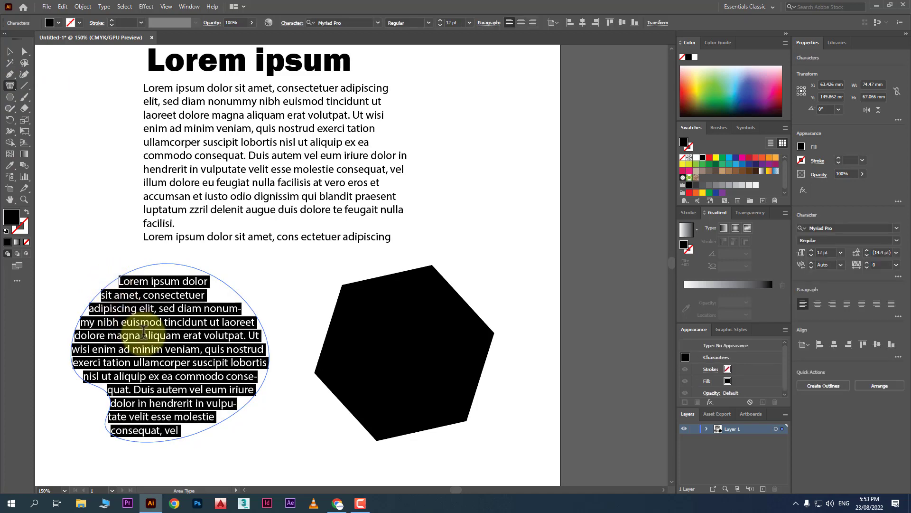
pyautogui.write('you c')
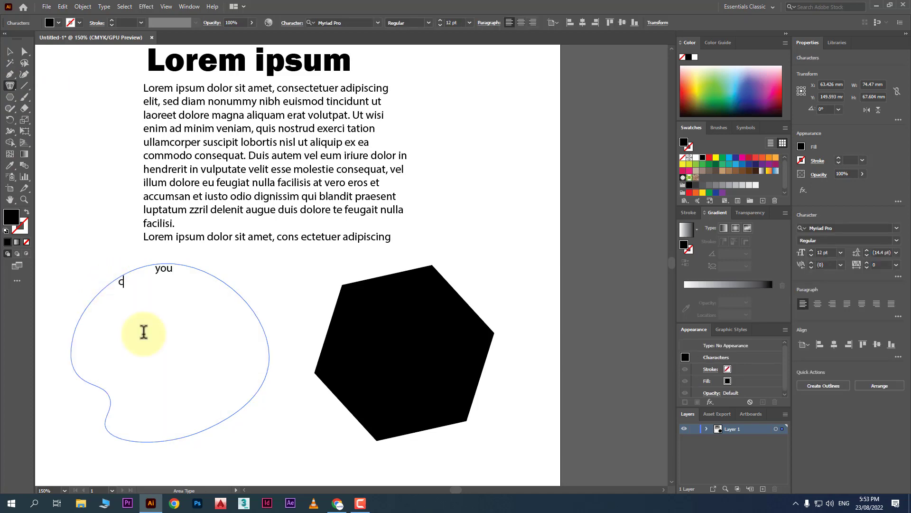
pyautogui.write('an write text skfjlk dsjklf dlskjfl;j dljfl jdslfjlds l;fds')
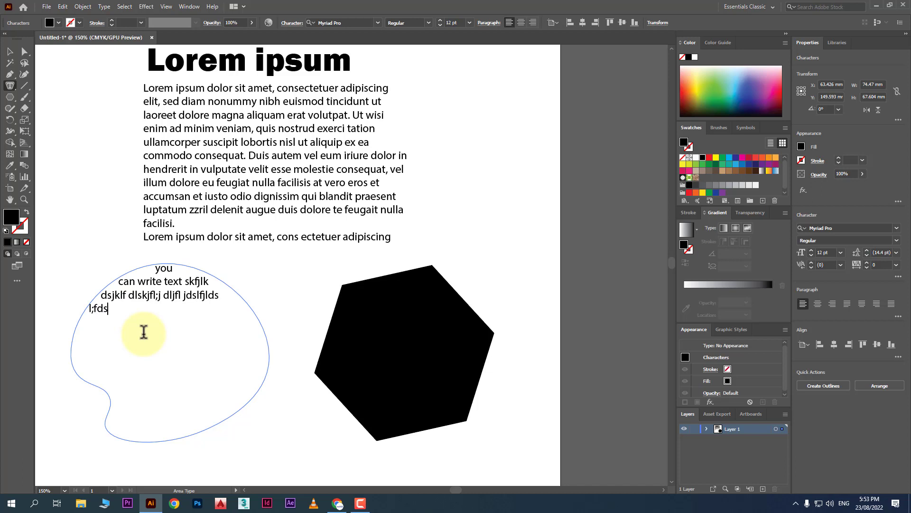
pyautogui.write('kfkldjflkj ds;lkjf dsjfksd ;j')
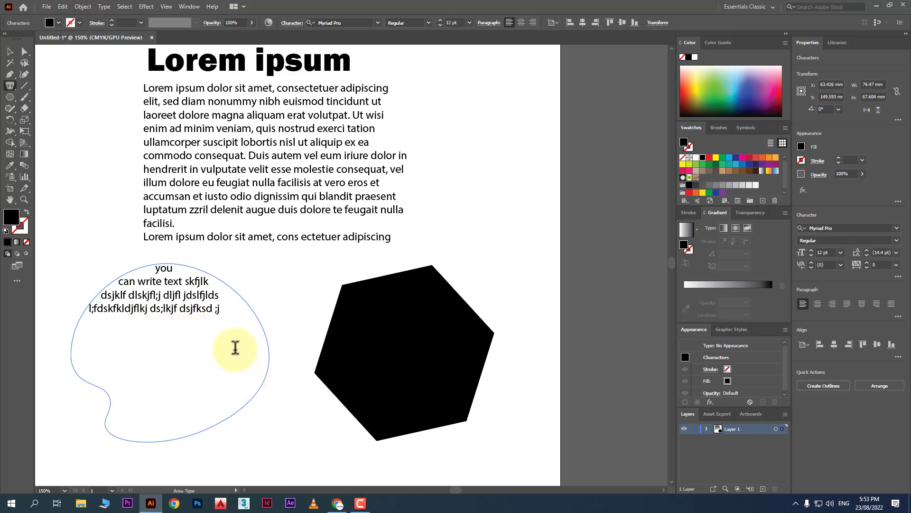
# Draw a tall closed angular shape with the Pen tool, curving its first edge.
pyautogui.click(10, 74)
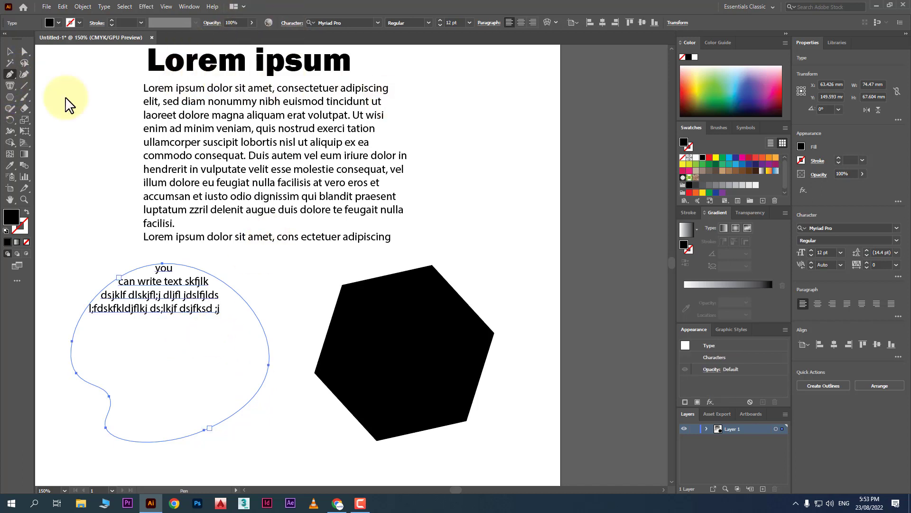
pyautogui.click(429, 61)
pyautogui.moveTo(404, 132); pyautogui.dragTo(420, 164)
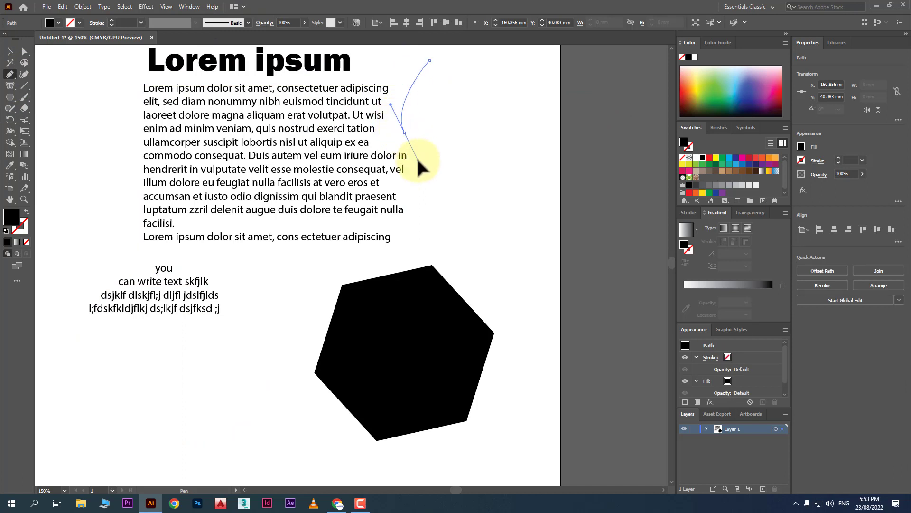
pyautogui.click(422, 211)
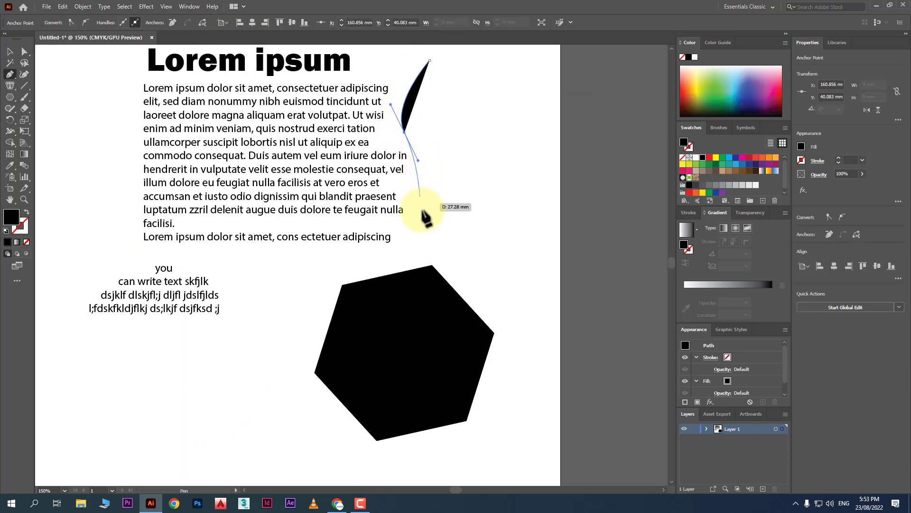
pyautogui.click(315, 411)
pyautogui.click(497, 433)
pyautogui.click(524, 175)
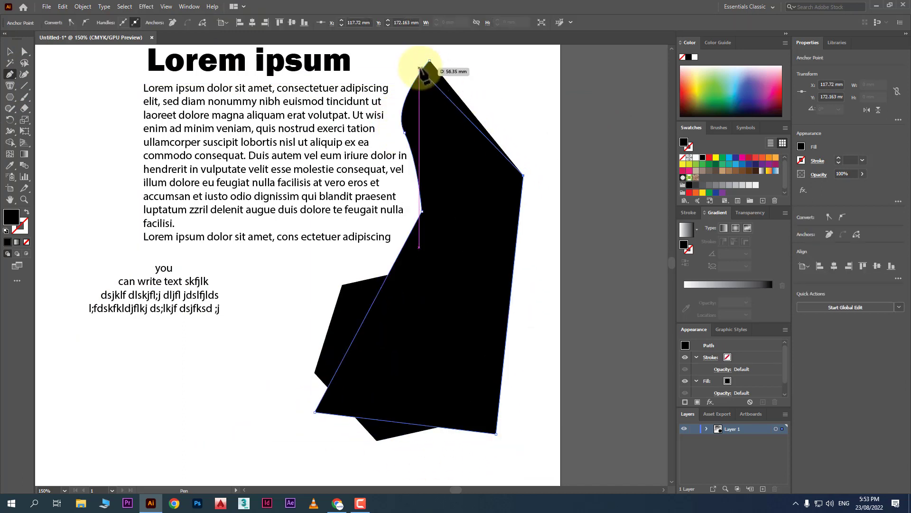
pyautogui.click(429, 61)
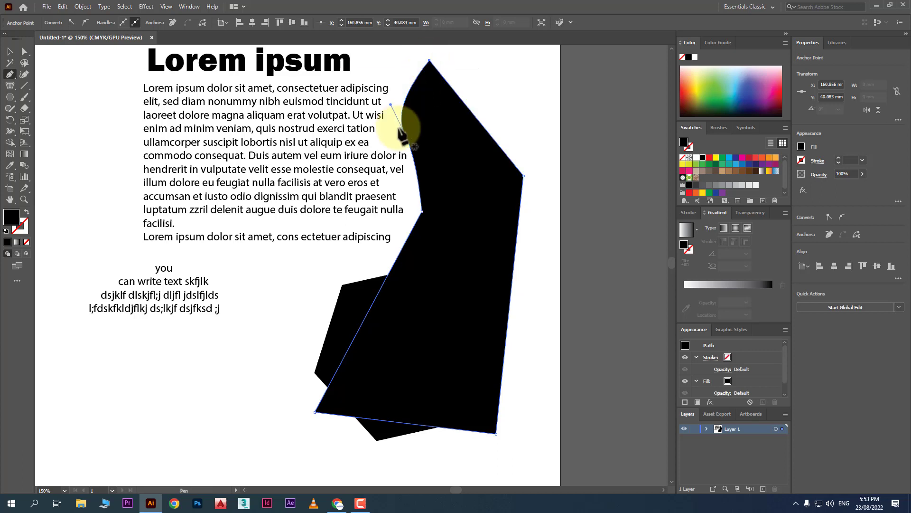
# Fill the new shape with Lorem ipsum placeholder text as area type.
pyautogui.click(9, 86)
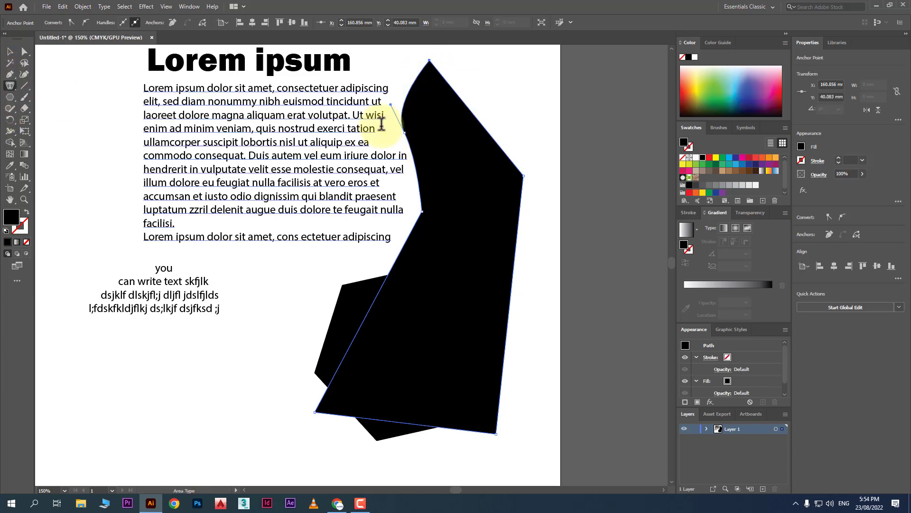
pyautogui.click(411, 86)
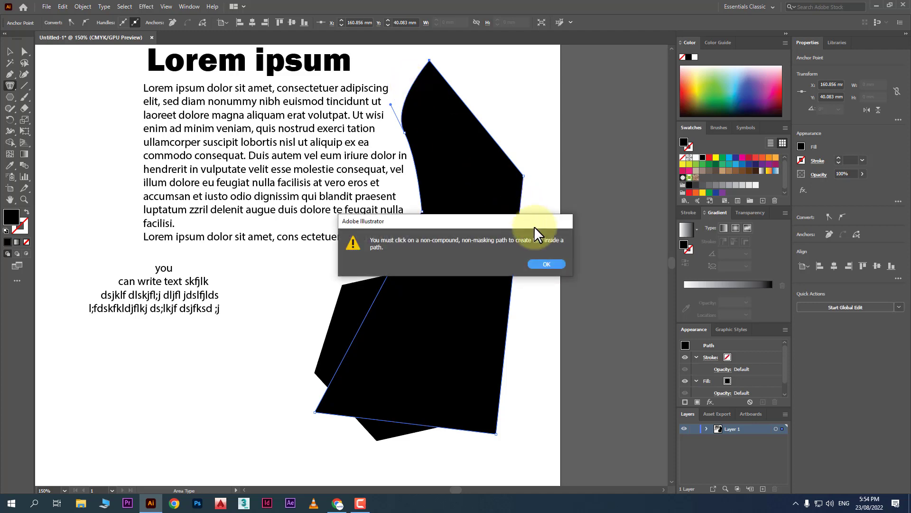
pyautogui.click(542, 265)
pyautogui.click(428, 93)
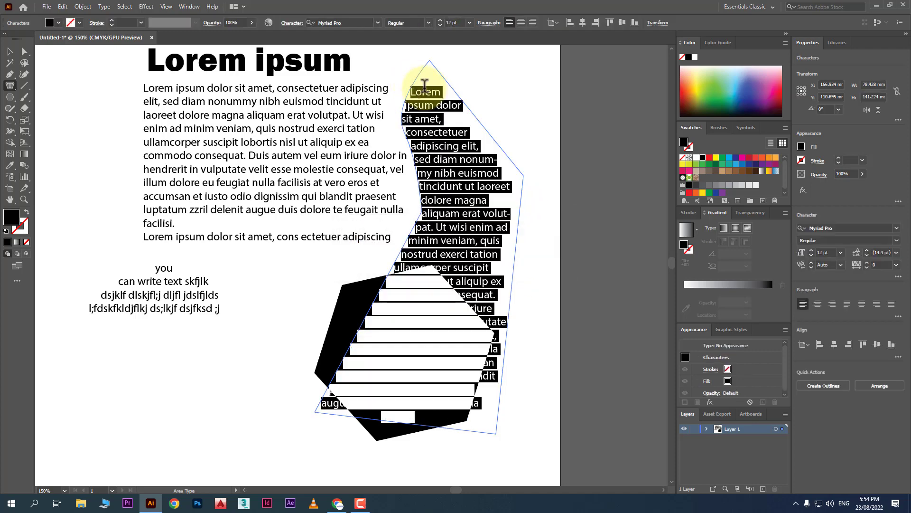
# Drag the black hexagon to the lower left and nudge the shaped text up and right.
pyautogui.click(11, 52)
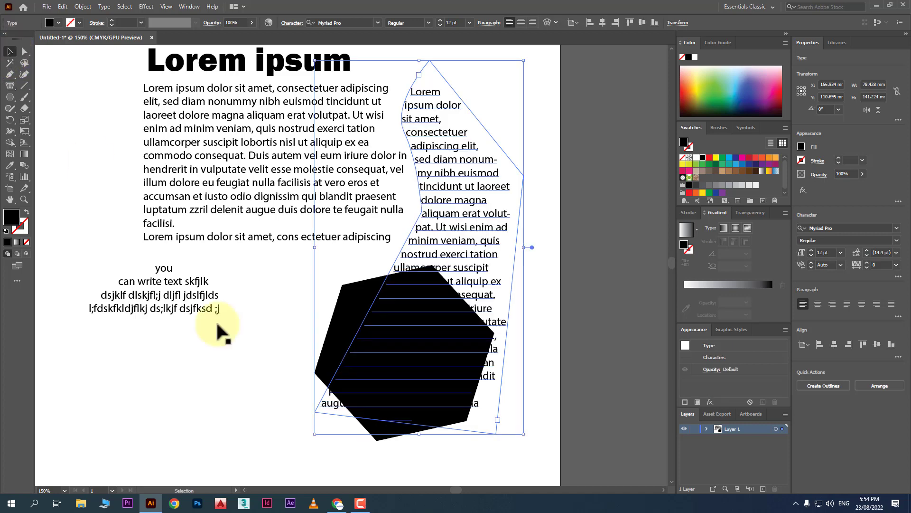
pyautogui.click(223, 321)
pyautogui.moveTo(357, 303); pyautogui.dragTo(4, 372)
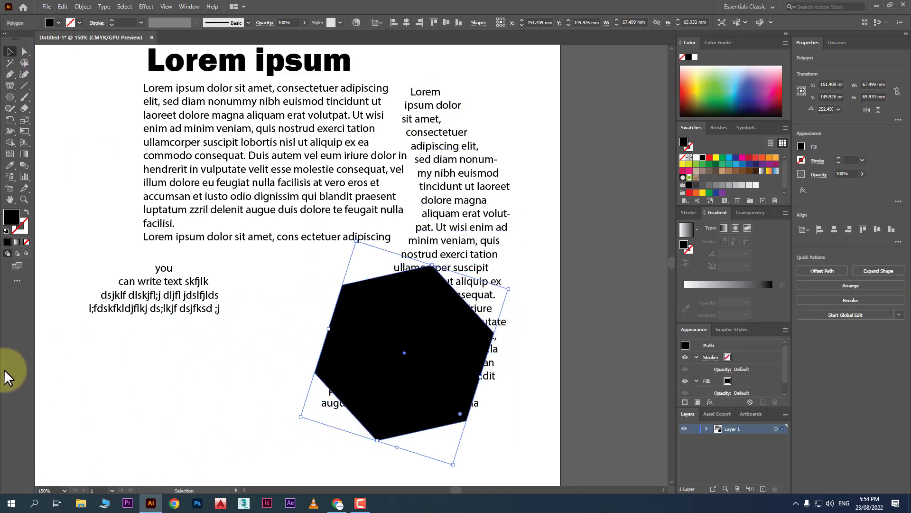
pyautogui.moveTo(358, 310); pyautogui.dragTo(167, 366)
pyautogui.moveTo(431, 297); pyautogui.dragTo(441, 283)
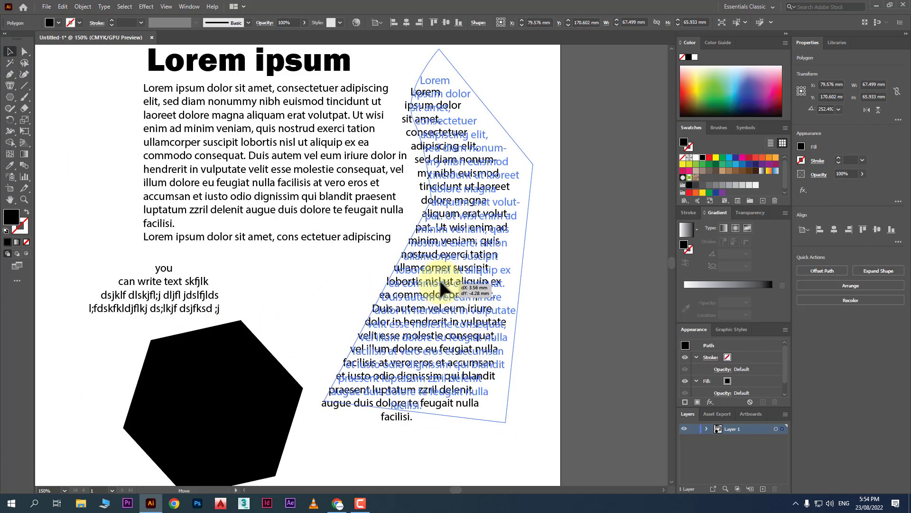
pyautogui.click(589, 284)
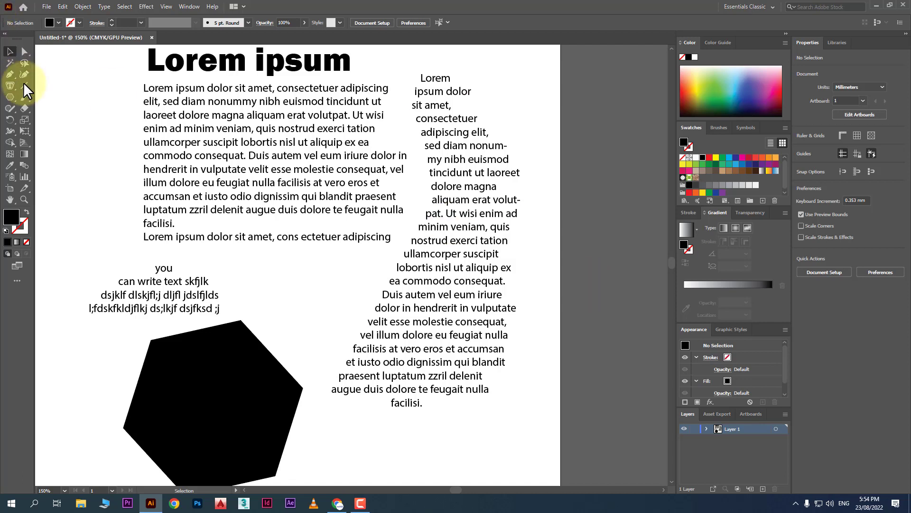
pyautogui.moveTo(11, 86); pyautogui.dragTo(82, 107)
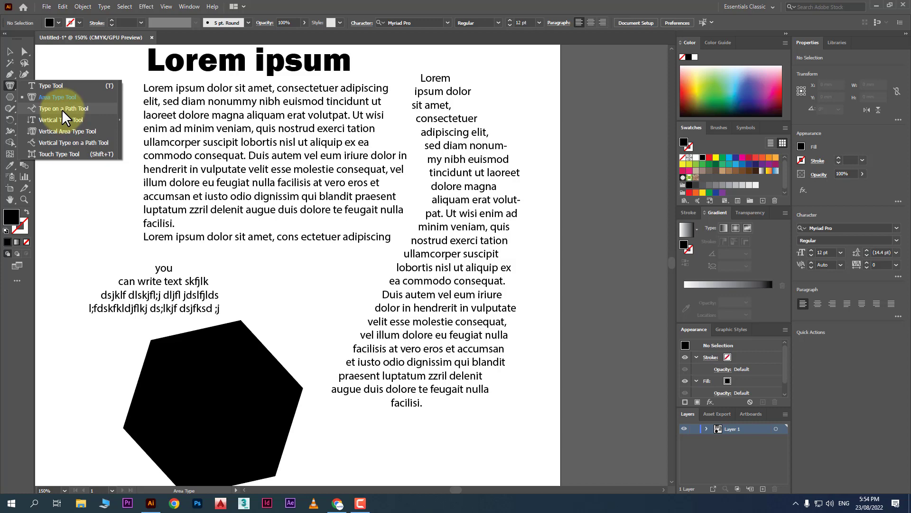
# Delete all text and shapes below the title, then the Lorem ipsum title itself.
pyautogui.click(9, 50)
pyautogui.moveTo(526, 102); pyautogui.dragTo(53, 388)
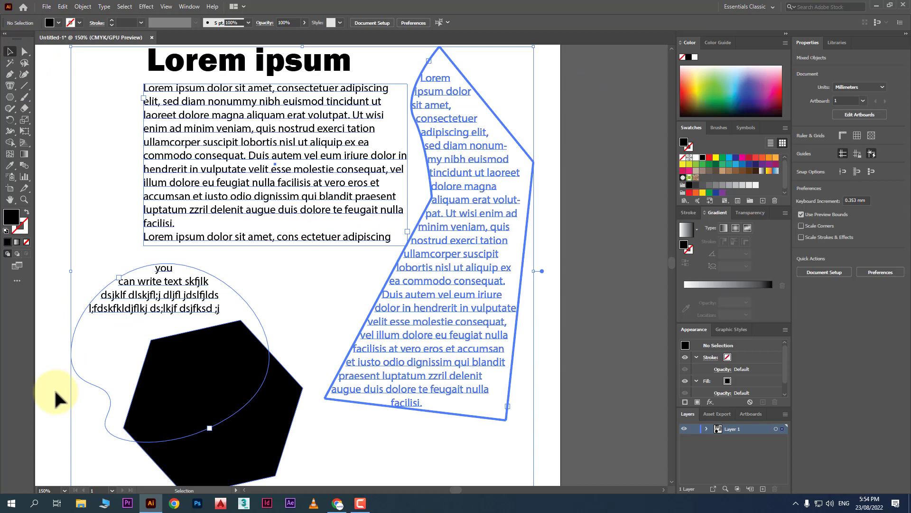
pyautogui.press('Delete')
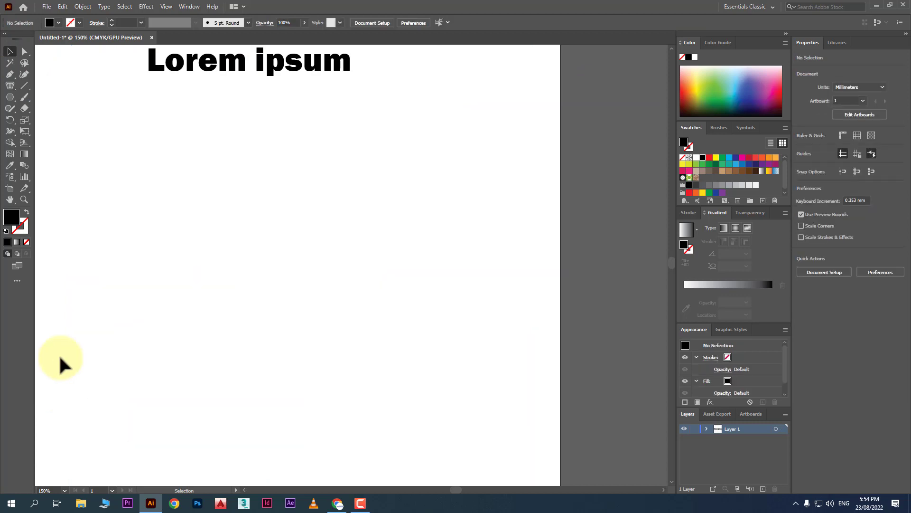
pyautogui.click(175, 72)
pyautogui.press('Delete')
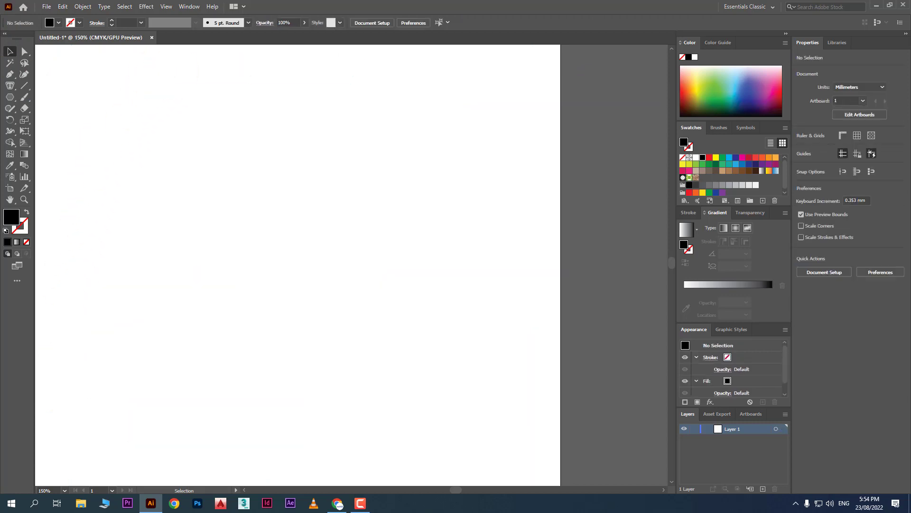
# Draw a wavy open curve from the page's left up to the top right.
pyautogui.click(25, 74)
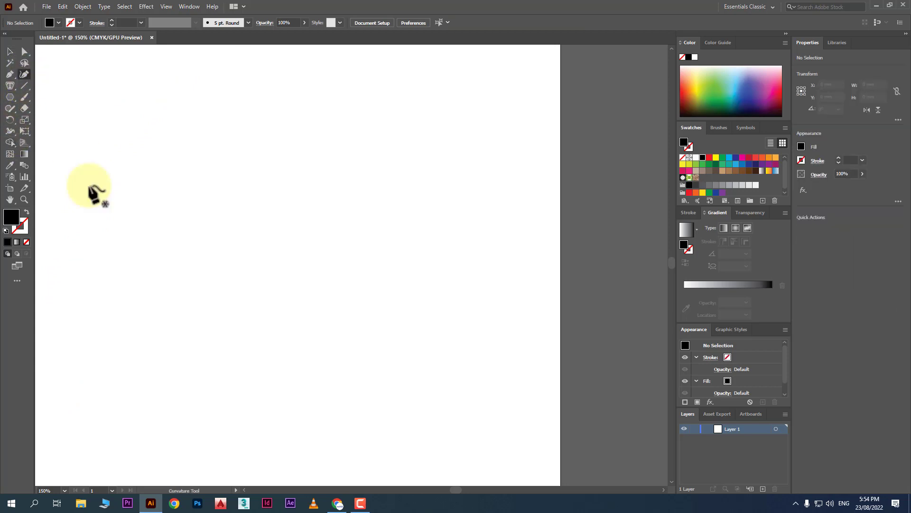
pyautogui.click(81, 347)
pyautogui.click(143, 244)
pyautogui.click(350, 276)
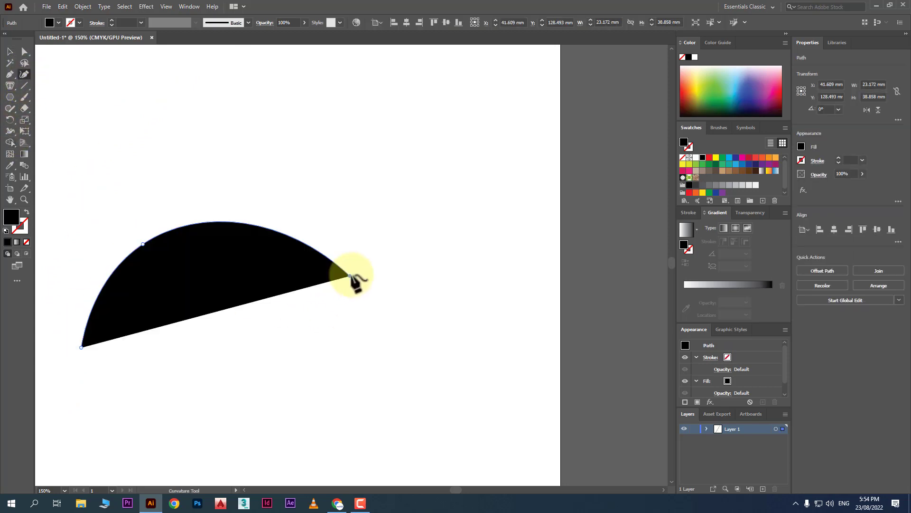
pyautogui.click(498, 89)
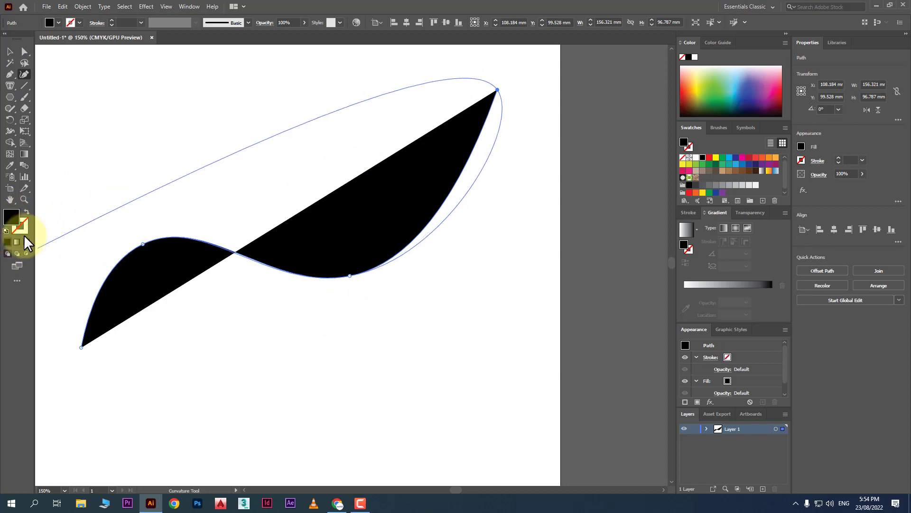
# Swap fill and stroke so the curve is a 1 pt black line with no fill.
pyautogui.click(27, 213)
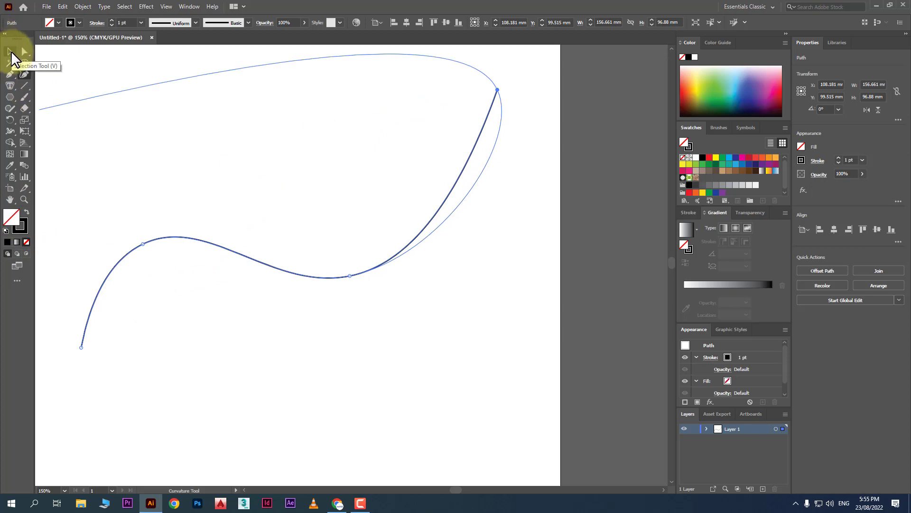
pyautogui.click(10, 51)
pyautogui.click(356, 367)
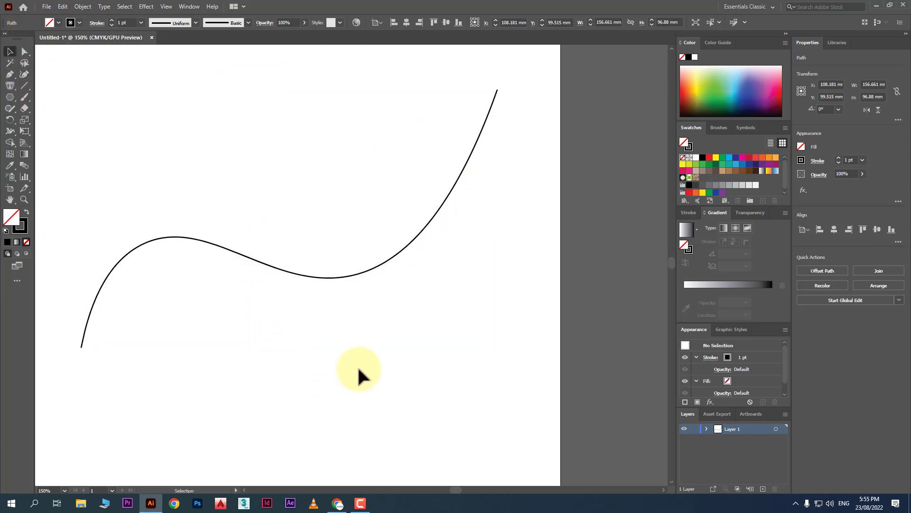
pyautogui.click(391, 254)
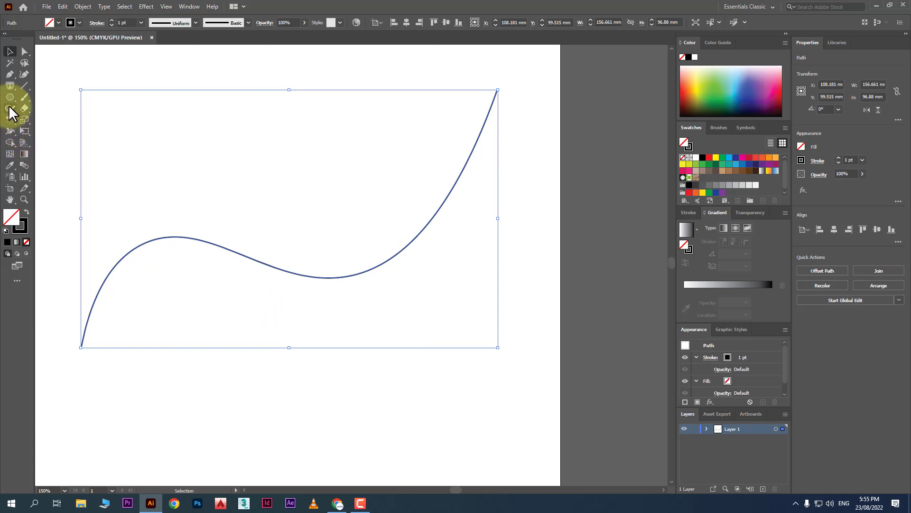
pyautogui.moveTo(10, 85); pyautogui.dragTo(84, 108)
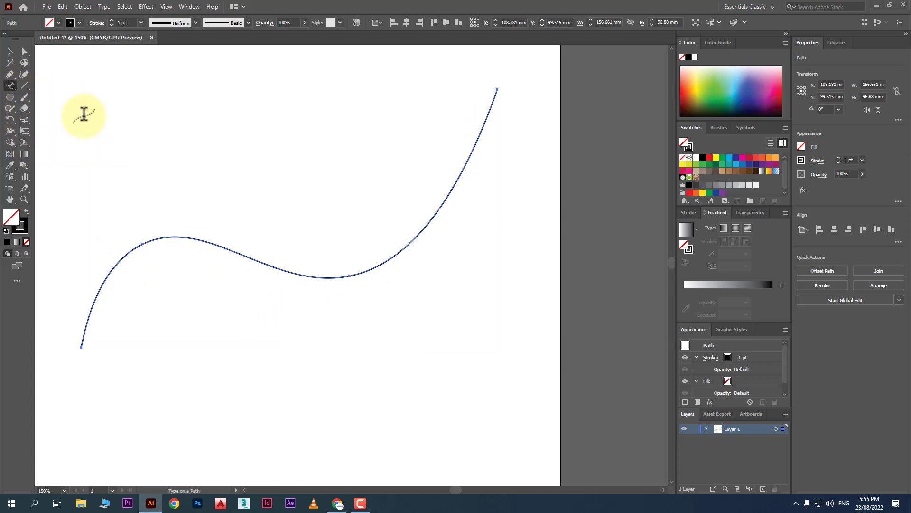
# Place type on the curve and type 'you write text on path' plus filler letters.
pyautogui.click(178, 234)
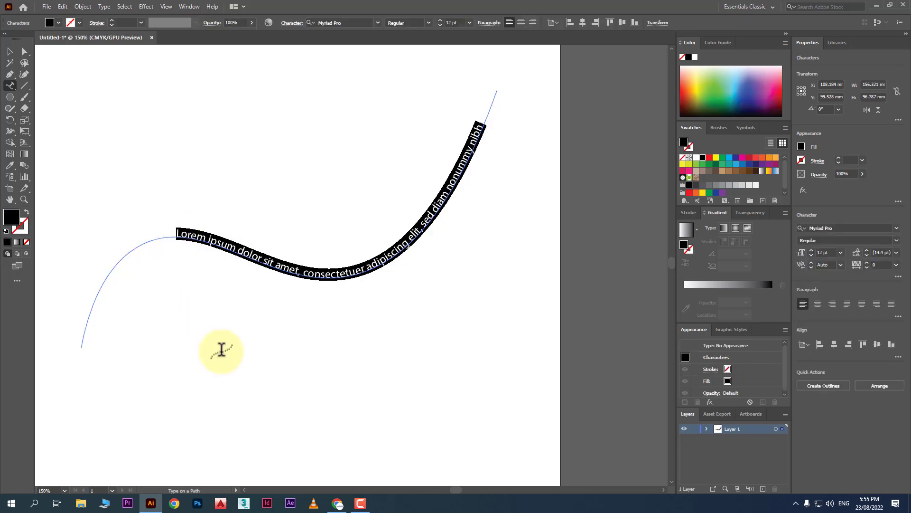
pyautogui.write('you wri')
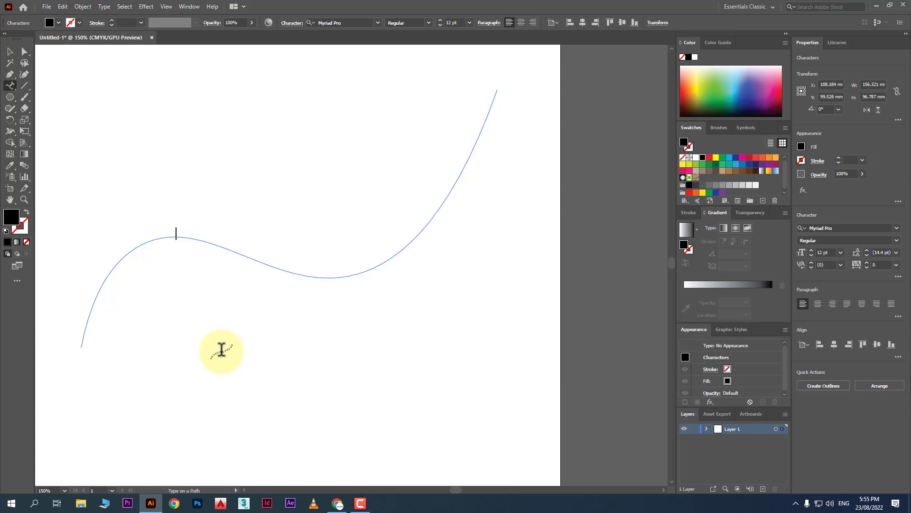
pyautogui.write('te text on path')
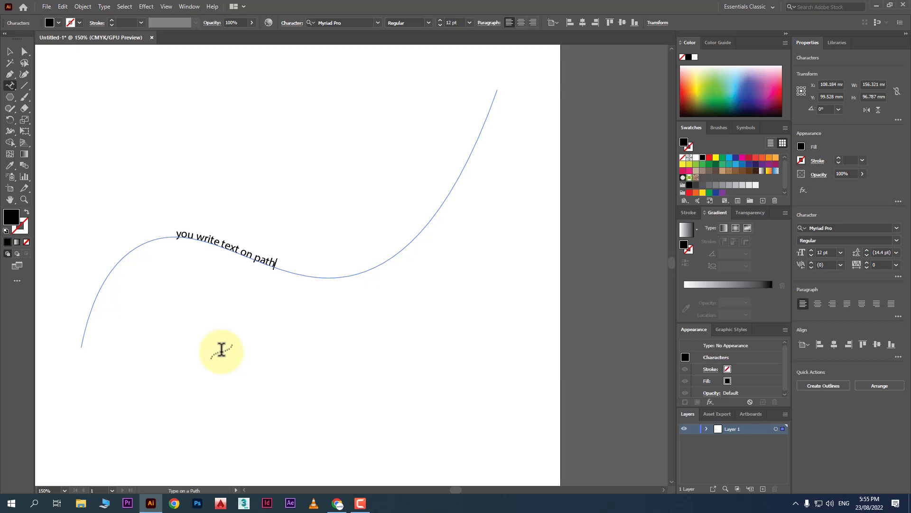
pyautogui.write('sdklf; sdkfl jdsklflkjds;lkfjdskfdjf kdsjfj kdsjflkdsjflkds jflkdksjflksdflkd')
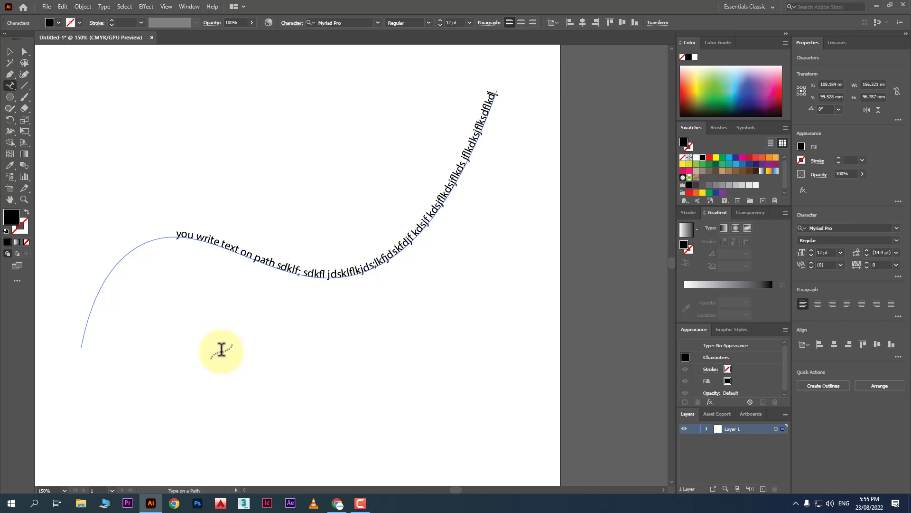
pyautogui.write('s')
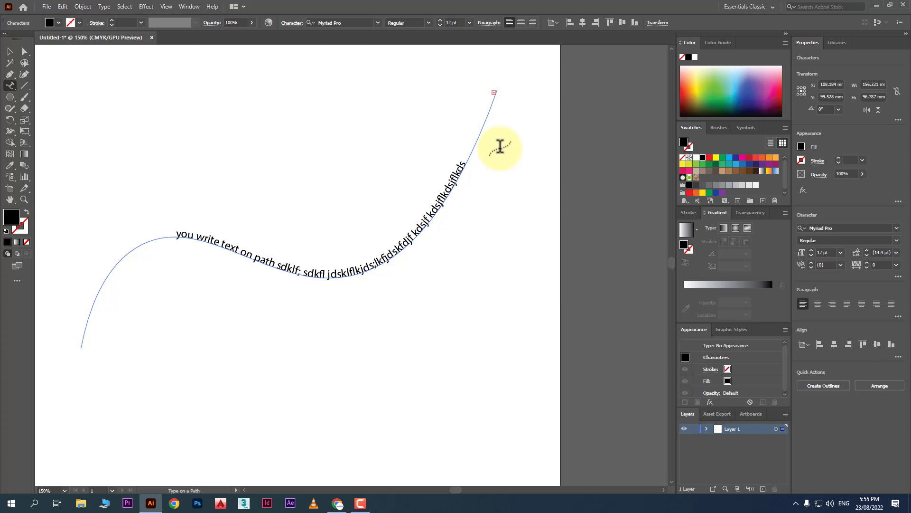
# Retype the ending of the path text, then select all of it.
pyautogui.moveTo(468, 161); pyautogui.dragTo(387, 237)
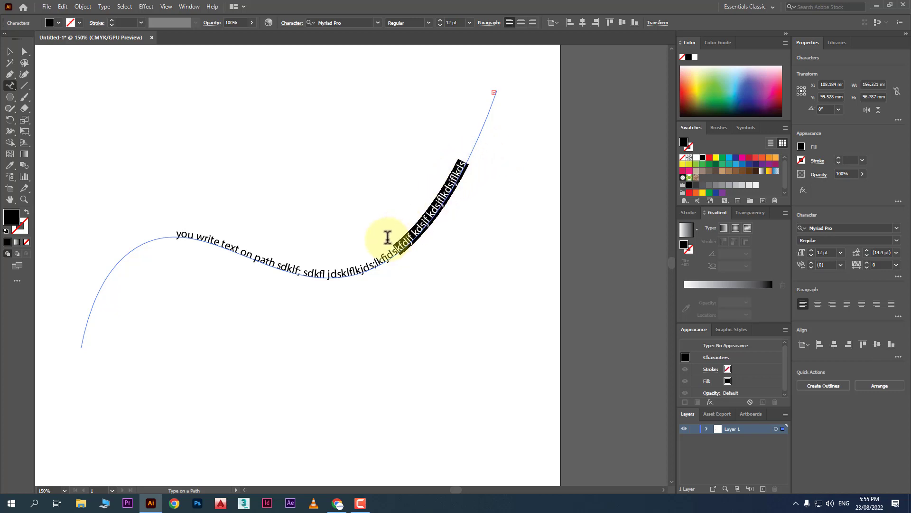
pyautogui.write(';jflkdksjflksdflkdsjdf lk')
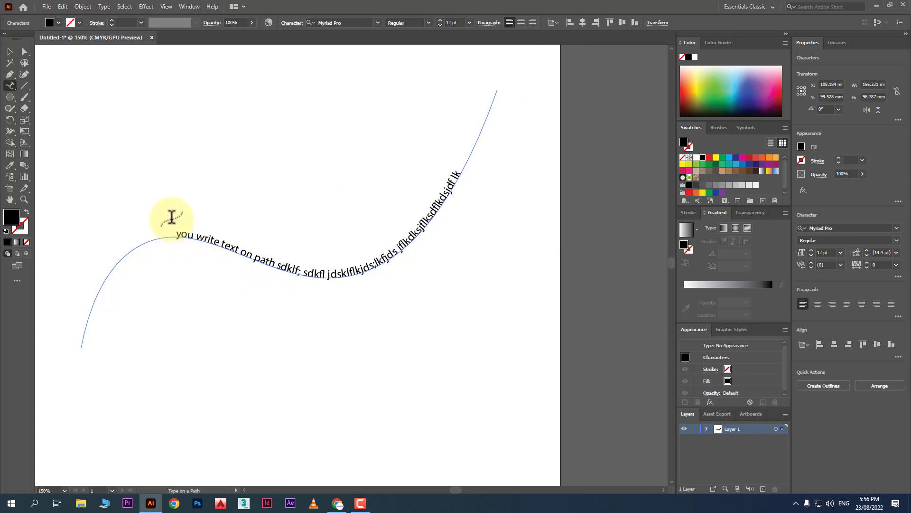
pyautogui.moveTo(178, 233); pyautogui.dragTo(490, 133)
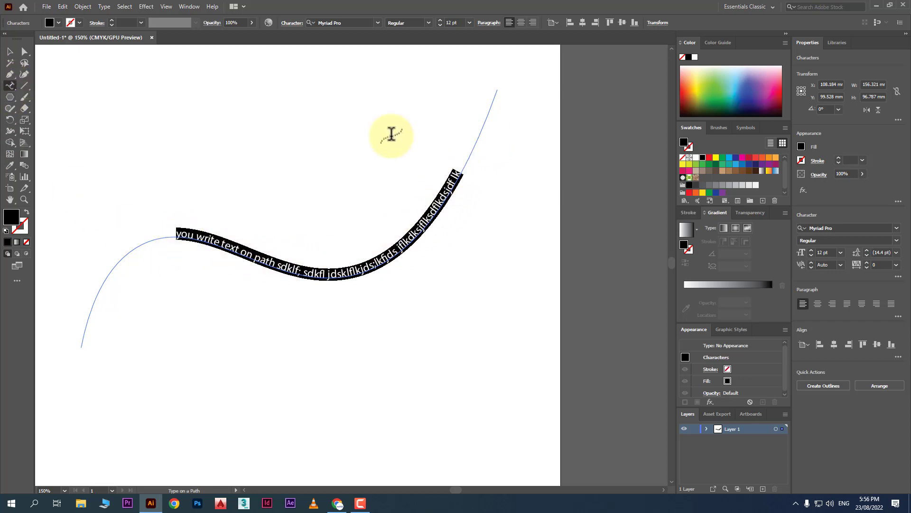
pyautogui.click(378, 23)
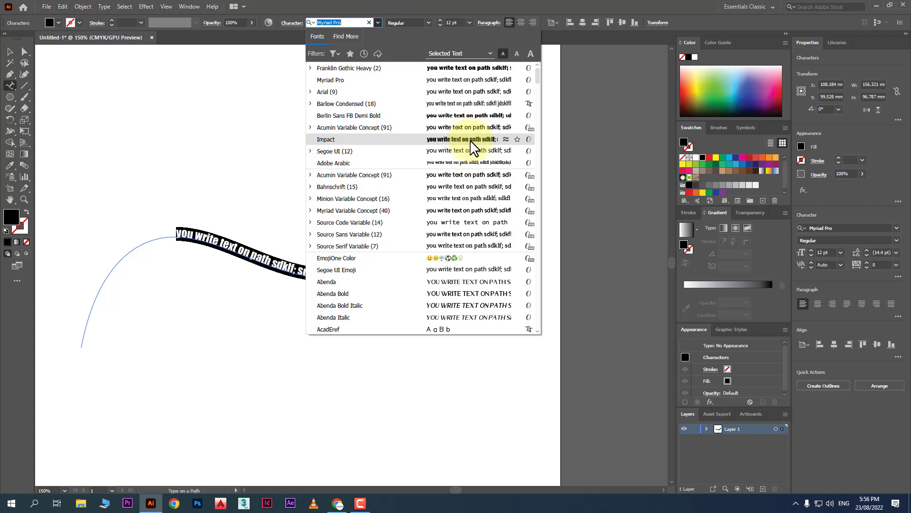
# Set the path text to Segoe UI Regular at 14 pt and finish editing.
pyautogui.click(474, 151)
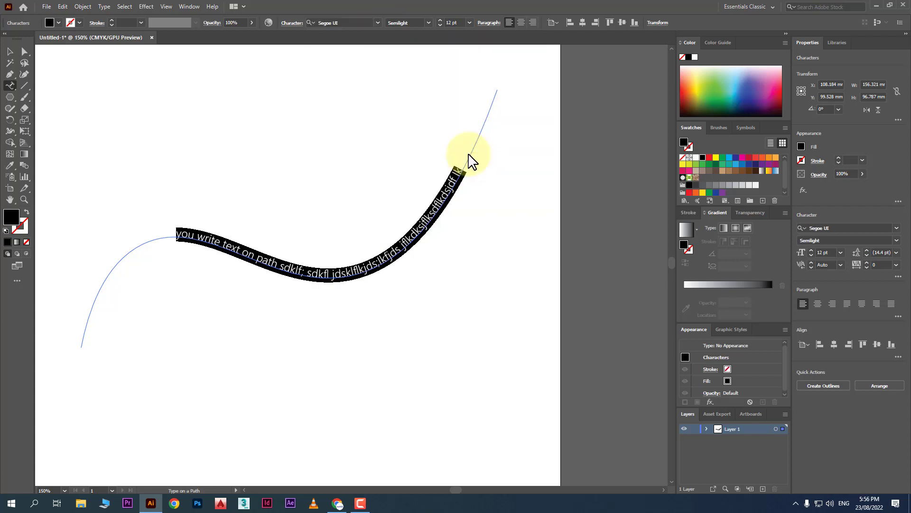
pyautogui.click(428, 22)
pyautogui.click(407, 76)
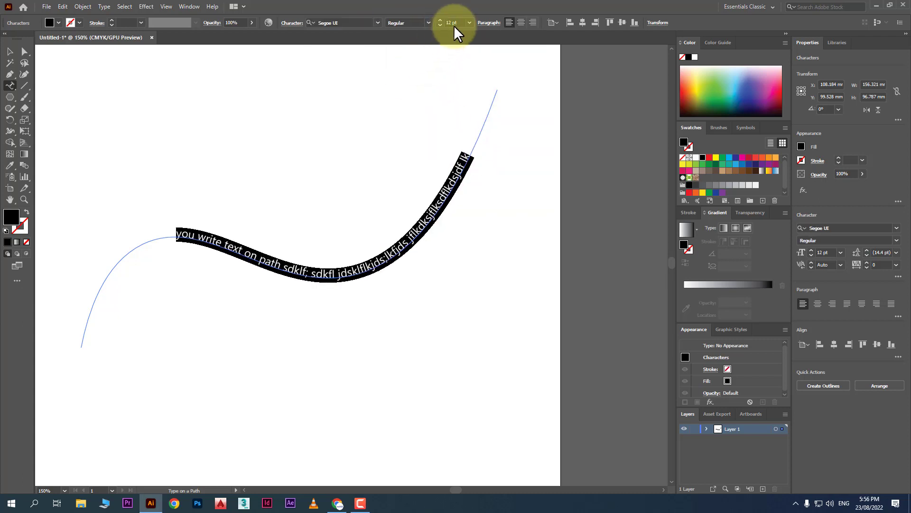
pyautogui.click(469, 22)
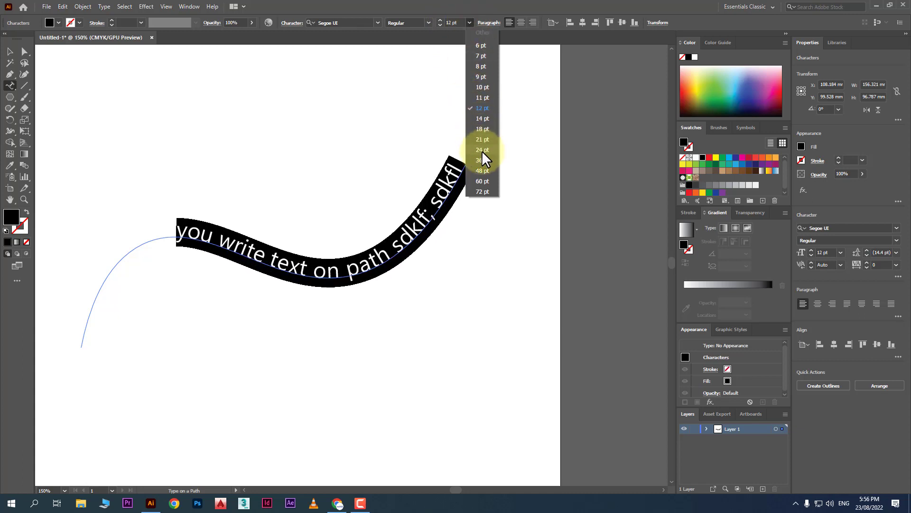
pyautogui.click(482, 118)
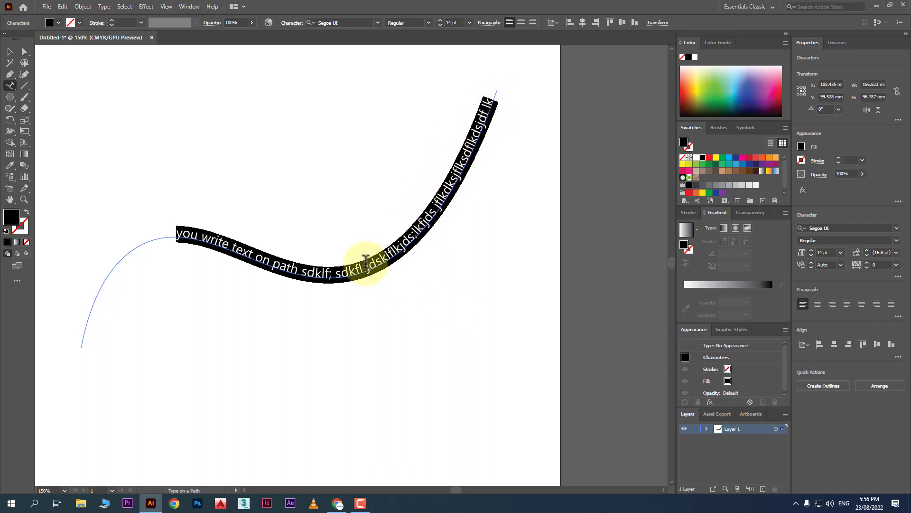
pyautogui.click(10, 52)
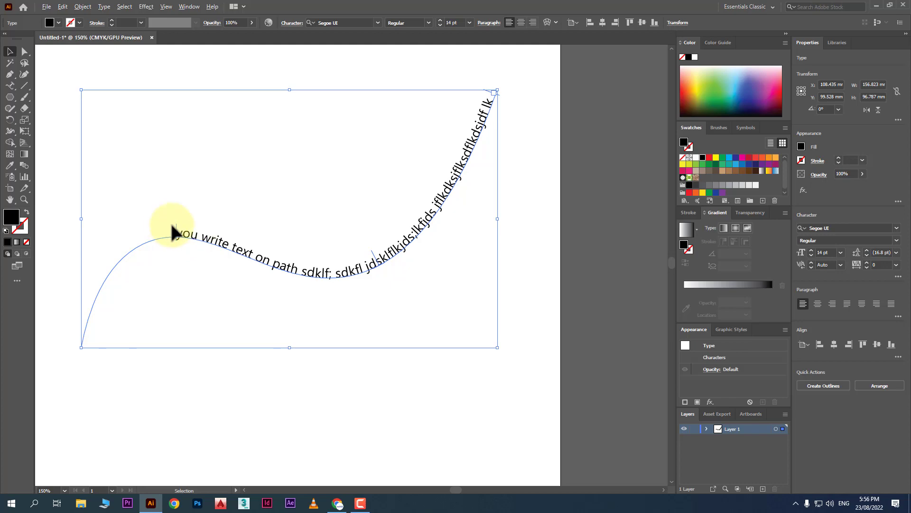
# Move the curved text object down and to the left.
pyautogui.scroll(2, 174, 233)
pyautogui.scroll(1, 174, 226)
pyautogui.scroll(-2, 132, 243)
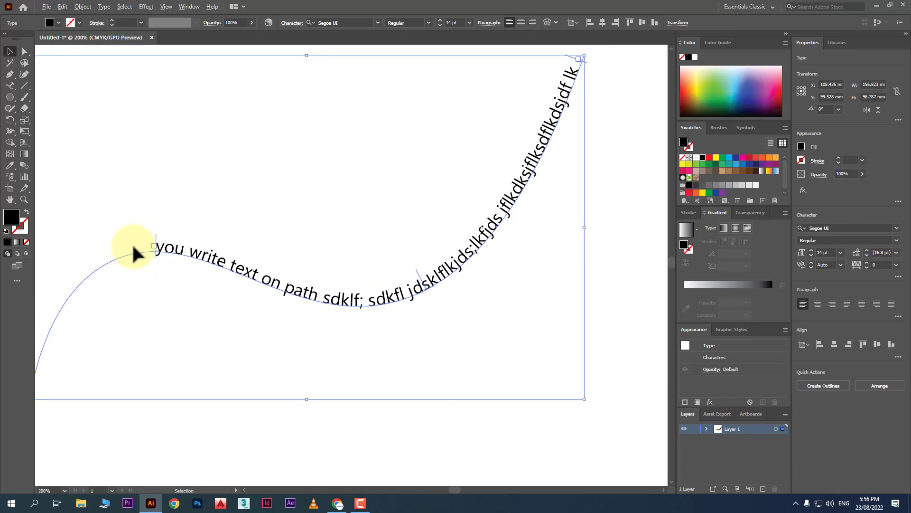
pyautogui.click(181, 224)
pyautogui.moveTo(241, 271); pyautogui.dragTo(228, 306)
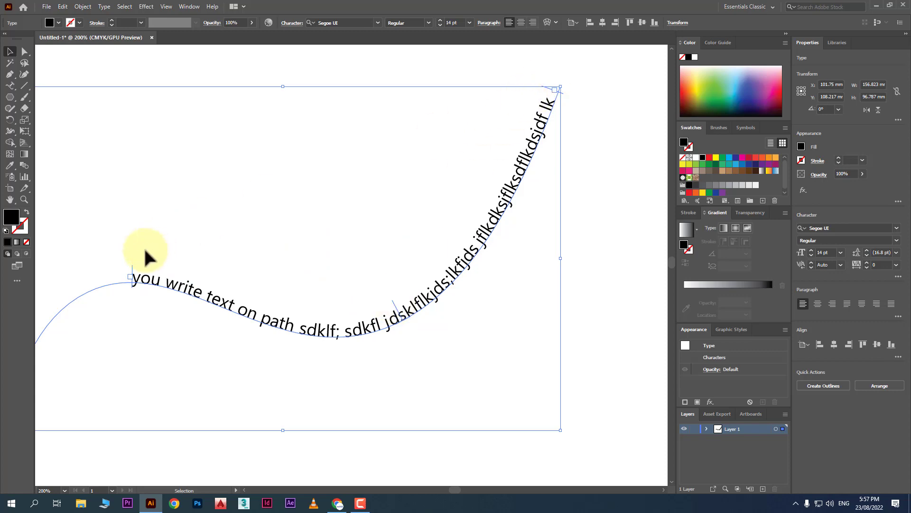
# Slide the text's start bracket left along the curve toward its lower-left beginning.
pyautogui.moveTo(134, 277); pyautogui.dragTo(58, 298)
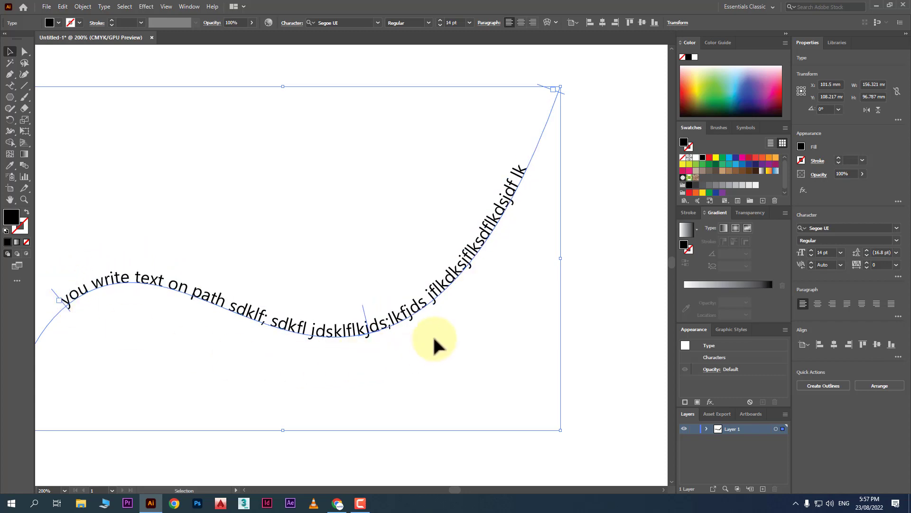
pyautogui.scroll(-1, 435, 346)
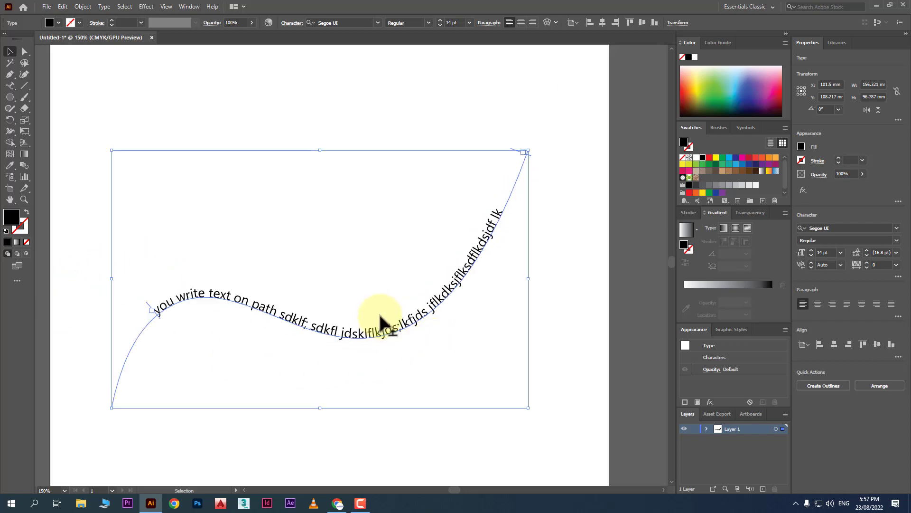
pyautogui.moveTo(379, 315); pyautogui.dragTo(354, 340)
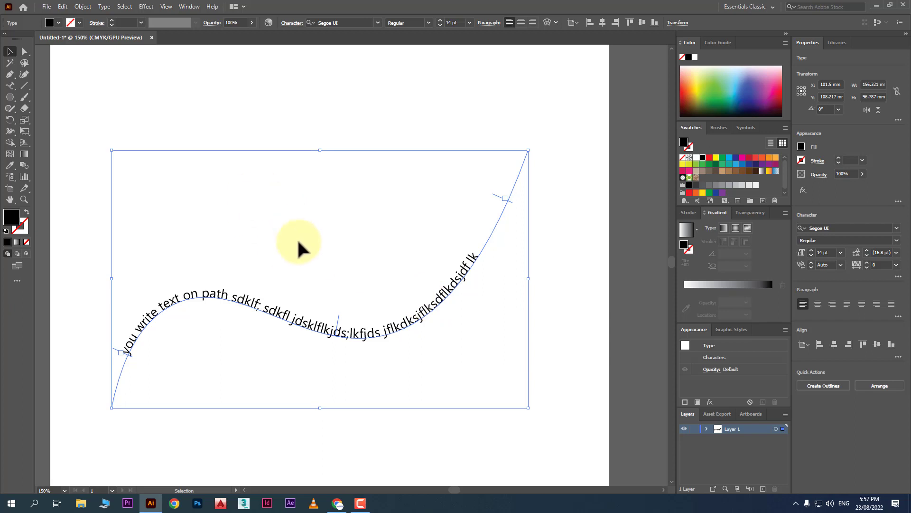
# Apply the Skew type-on-a-path effect to the curved text.
pyautogui.click(110, 5)
pyautogui.moveTo(188, 101)
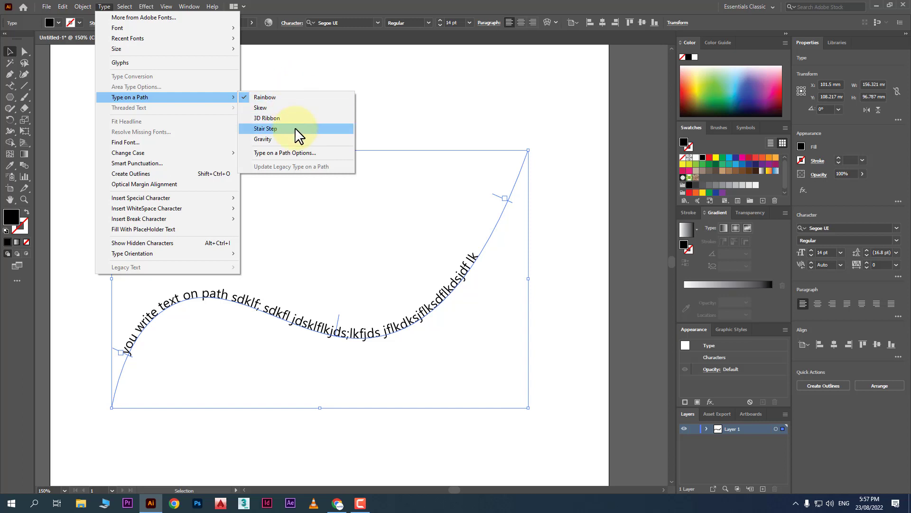
pyautogui.click(304, 108)
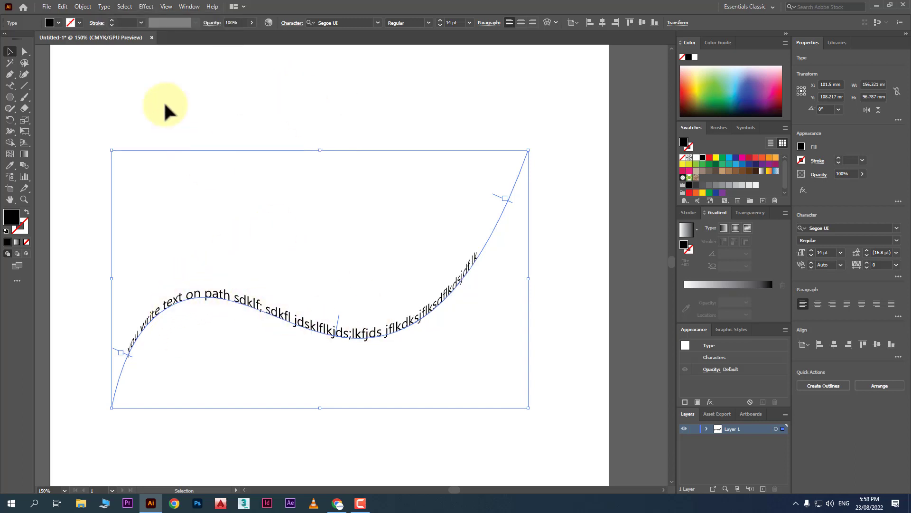
# Switch the curved text back to the Rainbow effect.
pyautogui.click(104, 6)
pyautogui.moveTo(214, 98)
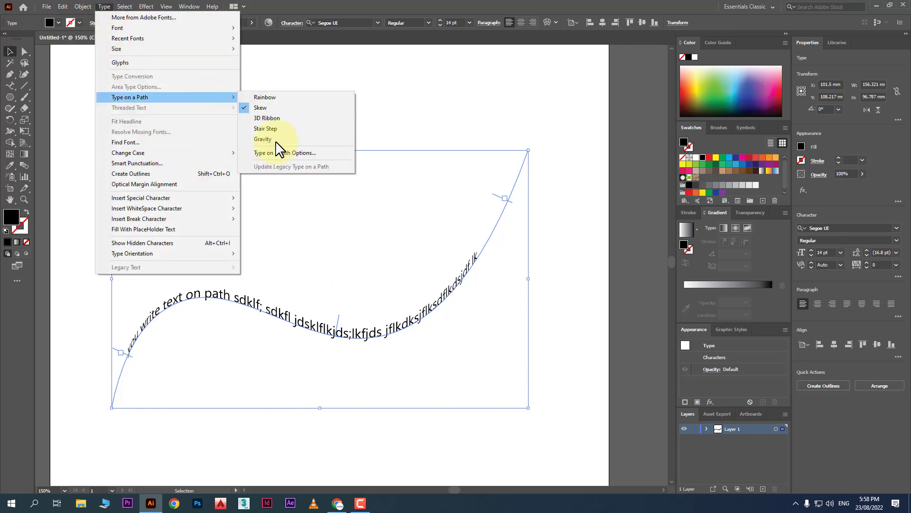
pyautogui.click(283, 100)
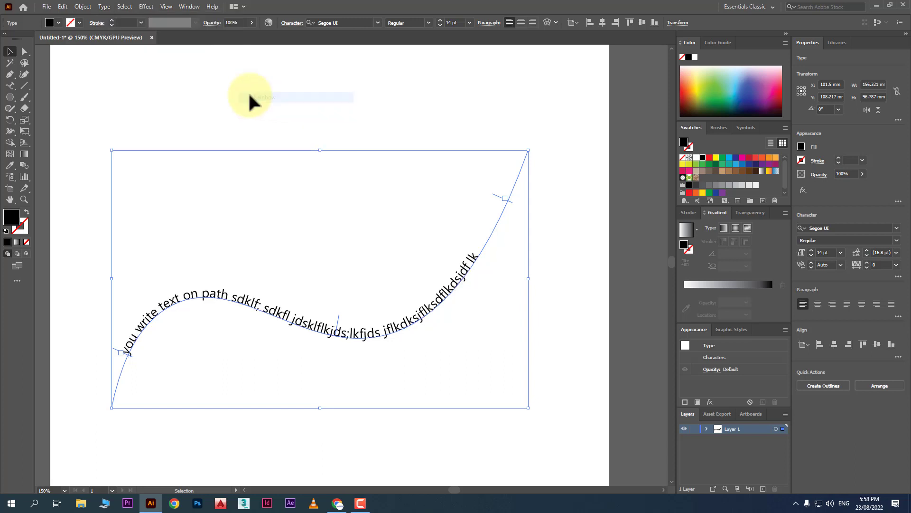
pyautogui.click(126, 6)
pyautogui.moveTo(104, 6)
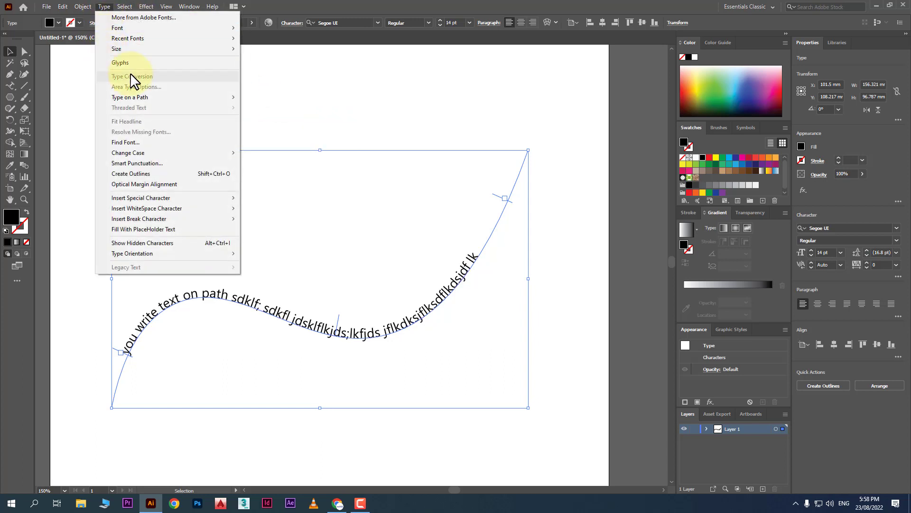
pyautogui.moveTo(192, 98)
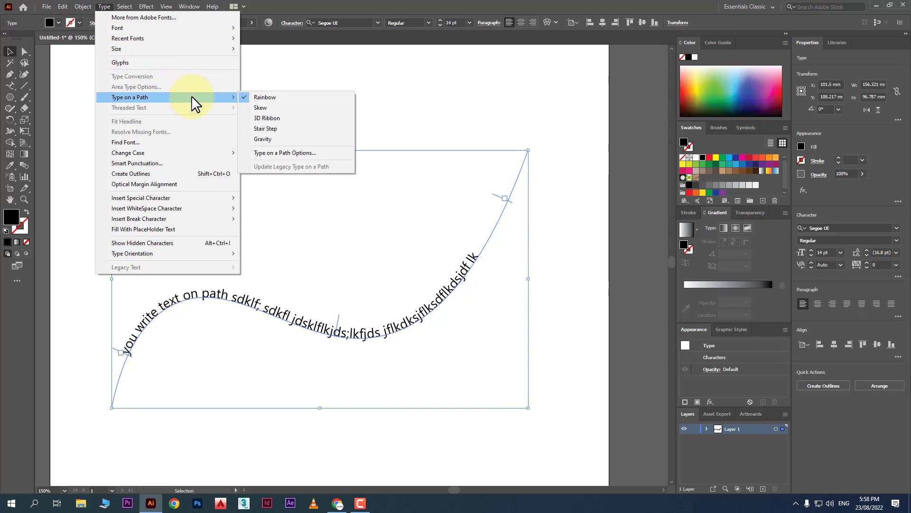
# In Type on a Path Options, try Skew and 3D Ribbon with Preview turned on.
pyautogui.click(298, 154)
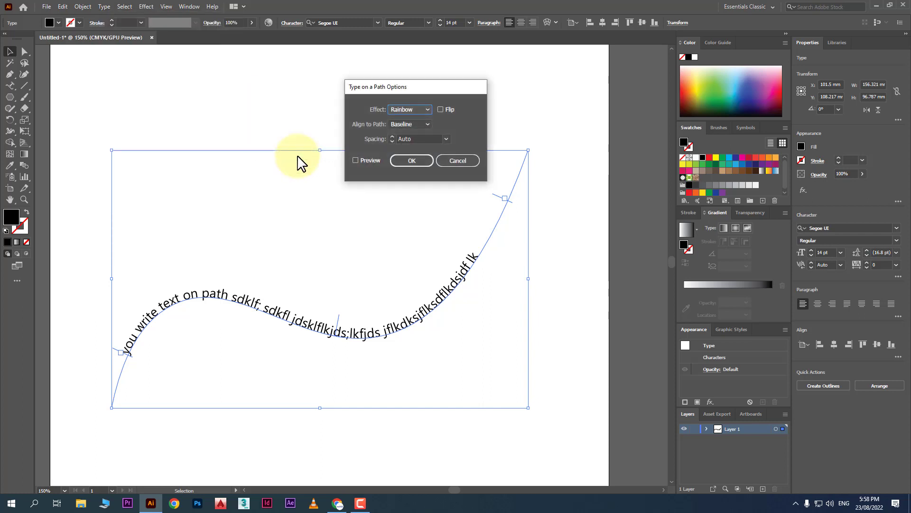
pyautogui.moveTo(390, 85); pyautogui.dragTo(312, 176)
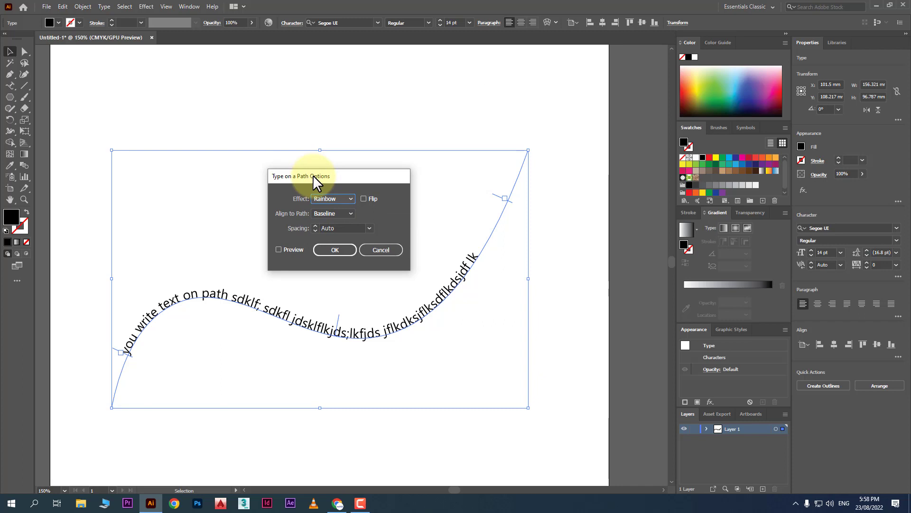
pyautogui.click(347, 199)
pyautogui.click(337, 219)
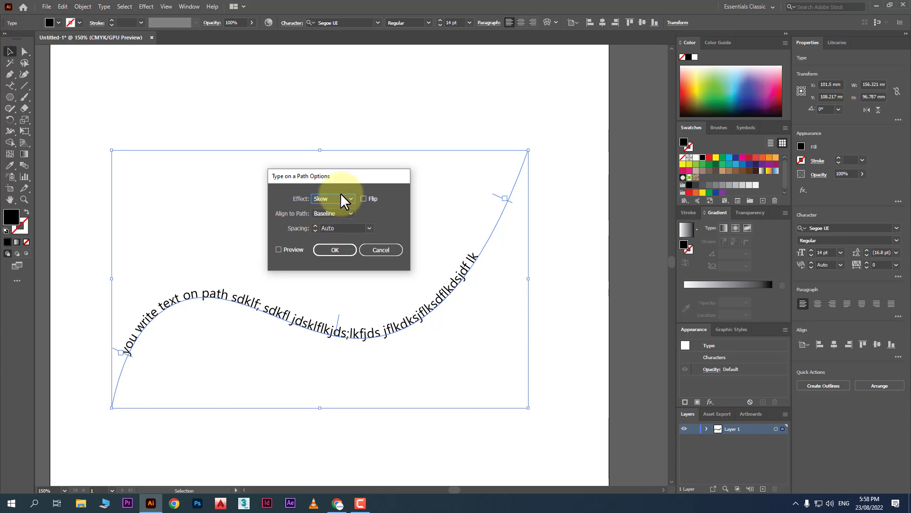
pyautogui.click(337, 198)
pyautogui.click(332, 230)
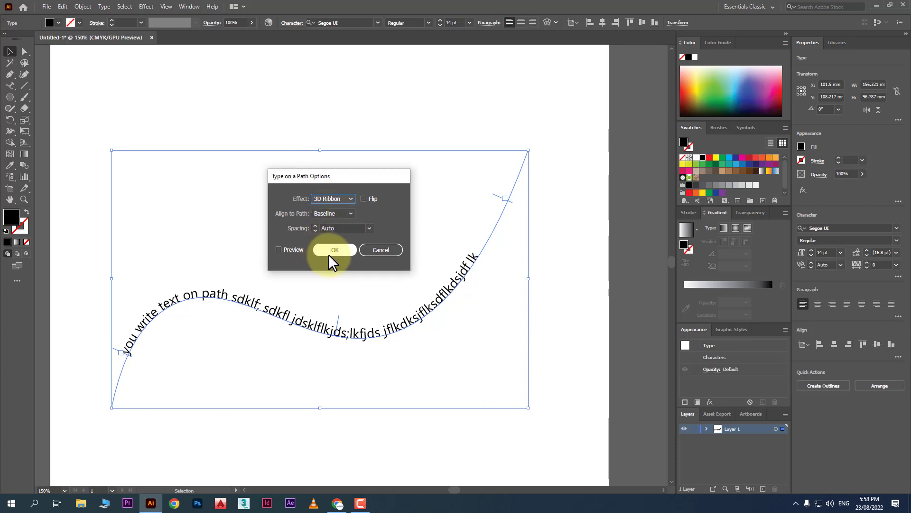
pyautogui.click(279, 250)
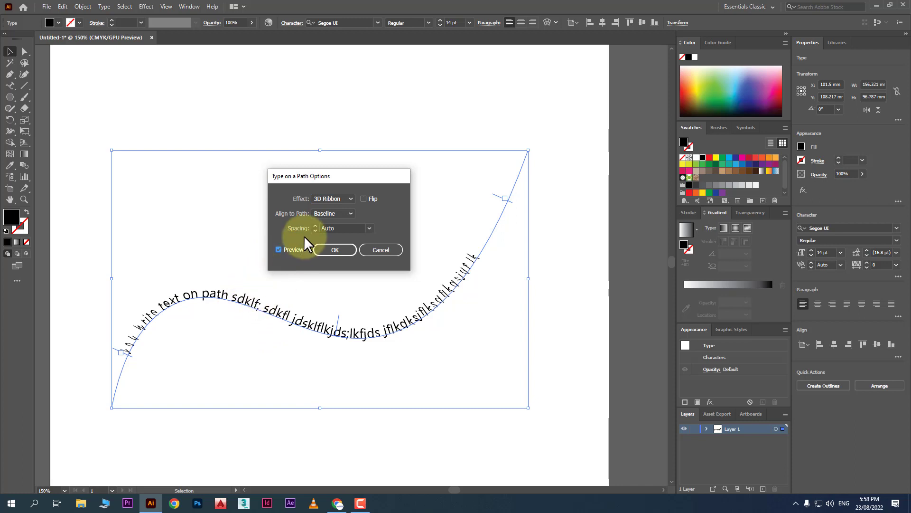
# Try the Stair Step and Gravity effects, then settle on Rainbow.
pyautogui.click(328, 196)
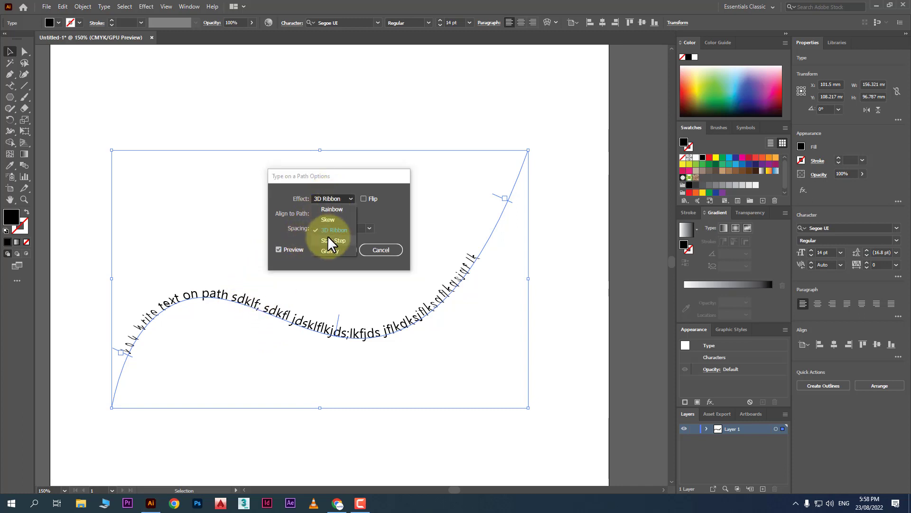
pyautogui.click(328, 236)
pyautogui.click(336, 199)
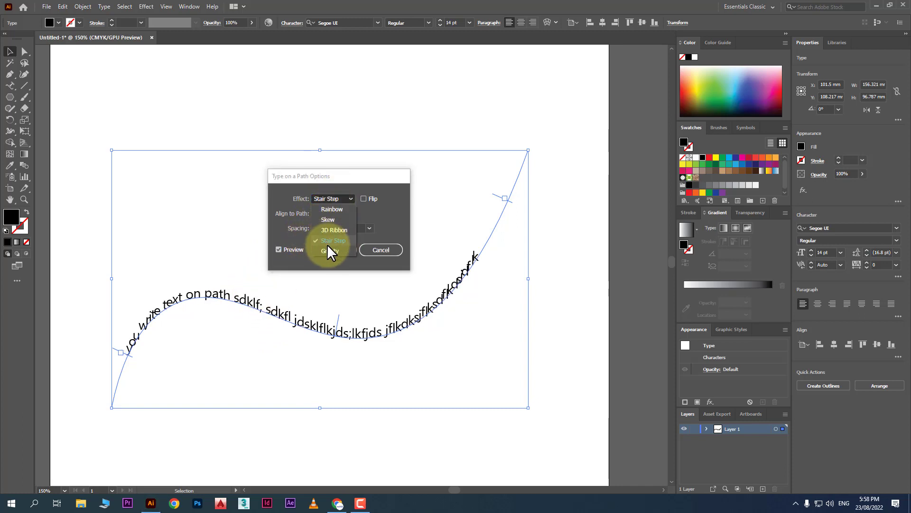
pyautogui.click(327, 245)
pyautogui.click(340, 199)
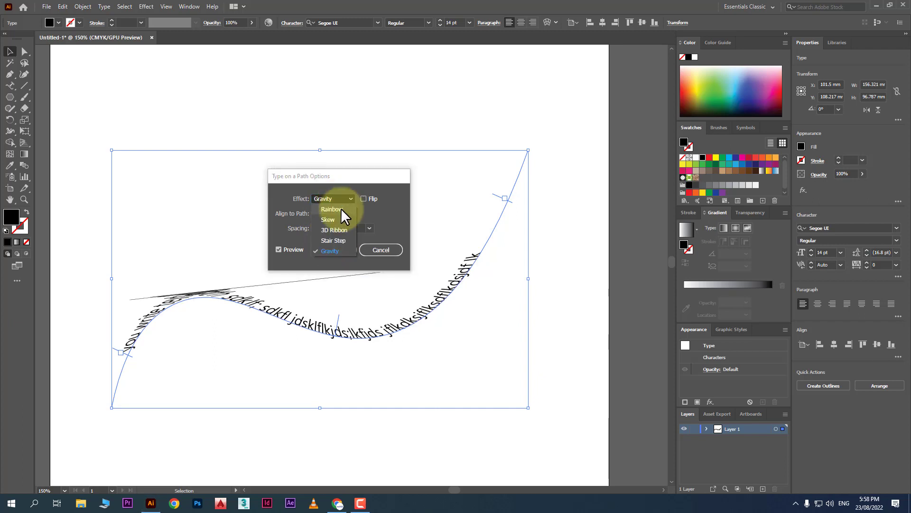
pyautogui.click(341, 209)
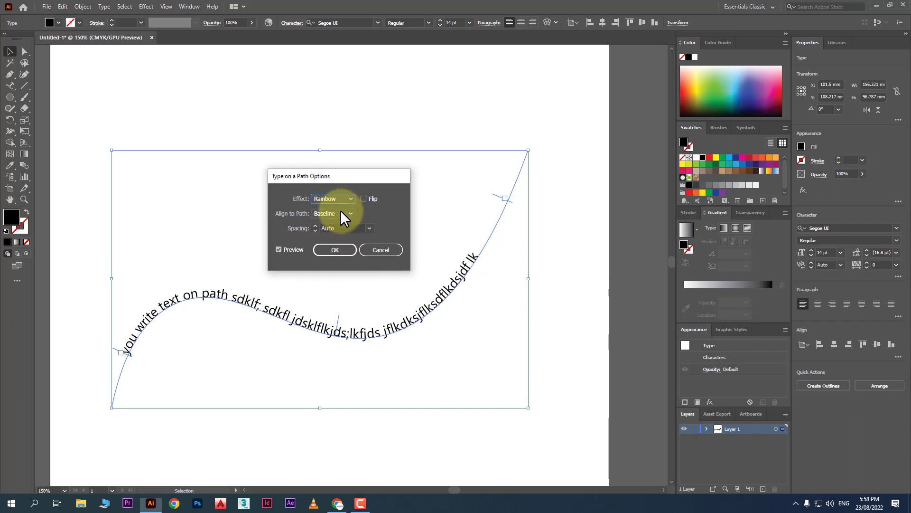
# Toggle Flip on and back off so the text reads upright along the curve.
pyautogui.click(363, 199)
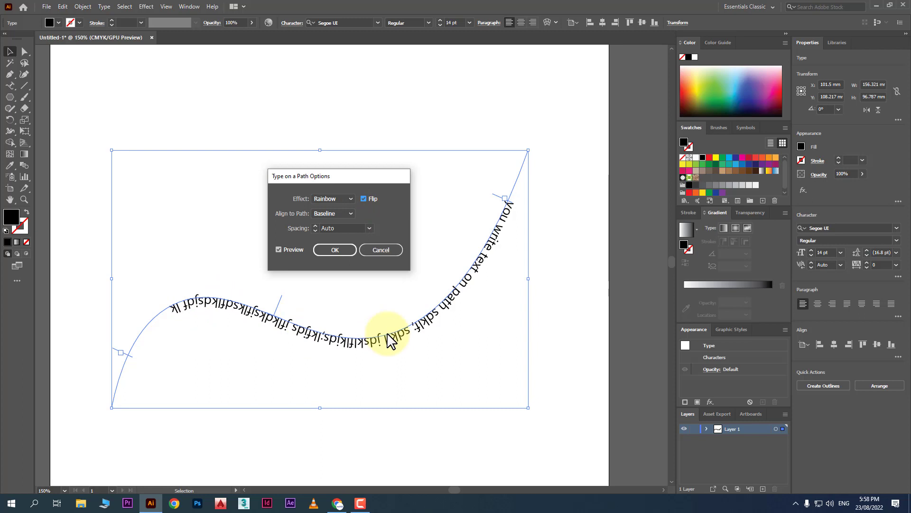
pyautogui.click(364, 198)
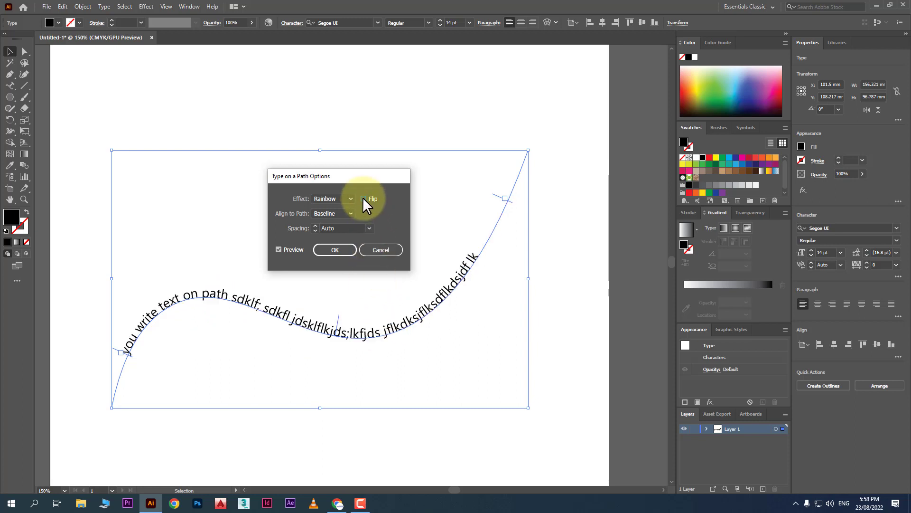
pyautogui.click(336, 213)
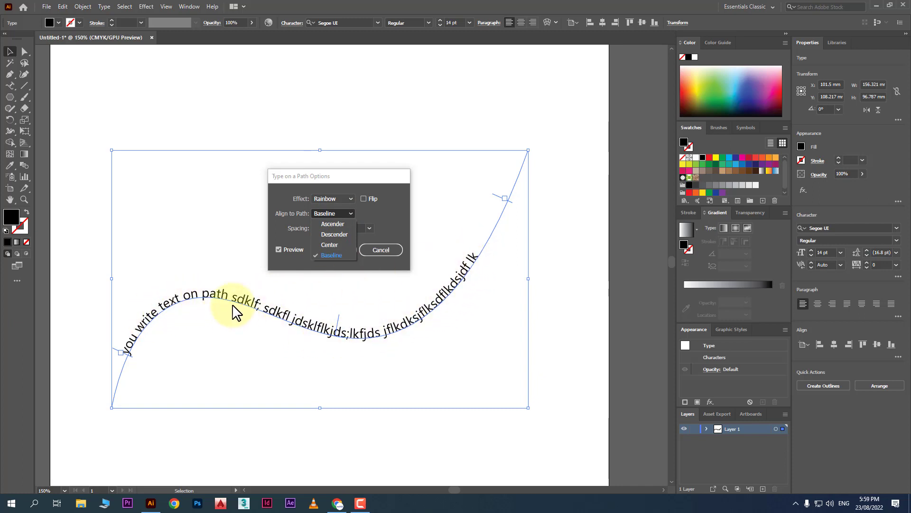
# Try Center, Descender and Ascender alignment, then confirm Baseline alignment with OK.
pyautogui.click(337, 243)
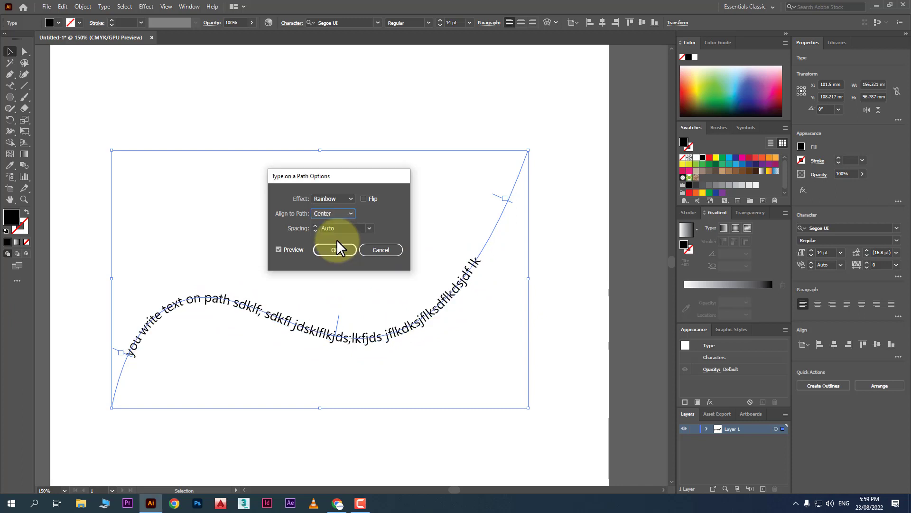
pyautogui.click(333, 215)
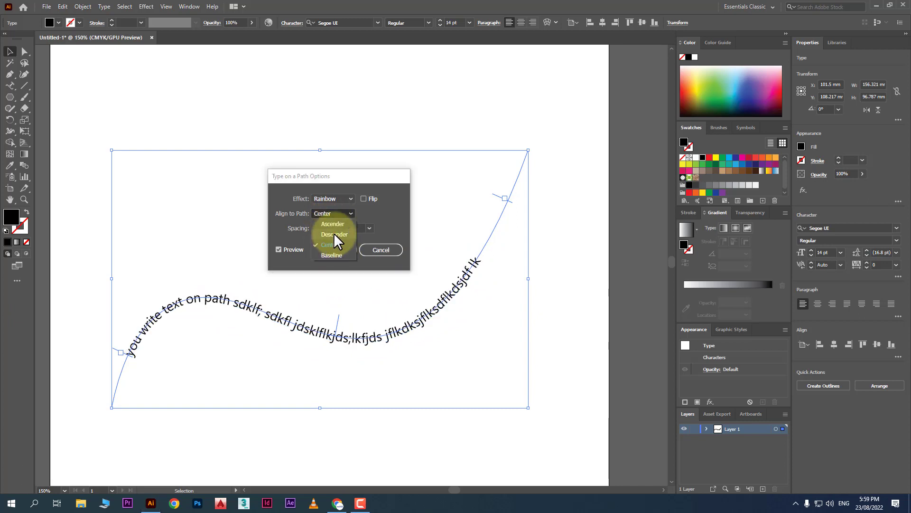
pyautogui.click(334, 234)
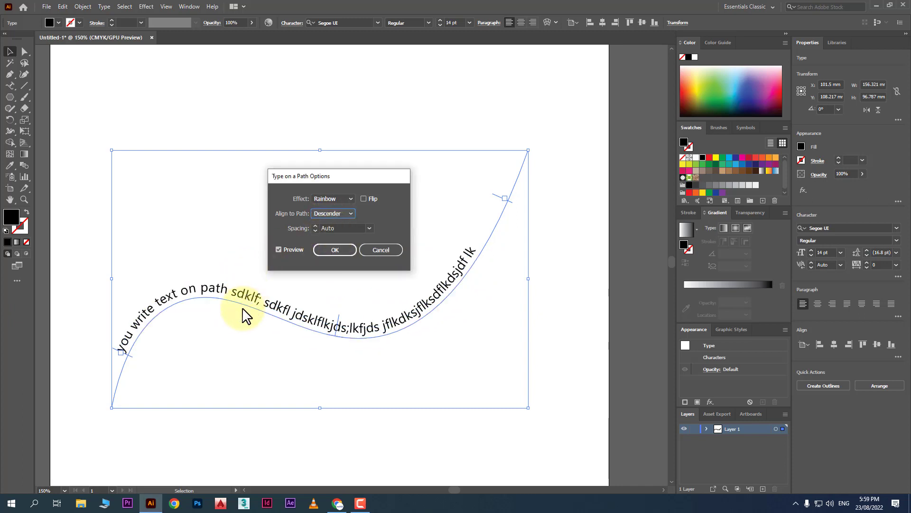
pyautogui.click(332, 215)
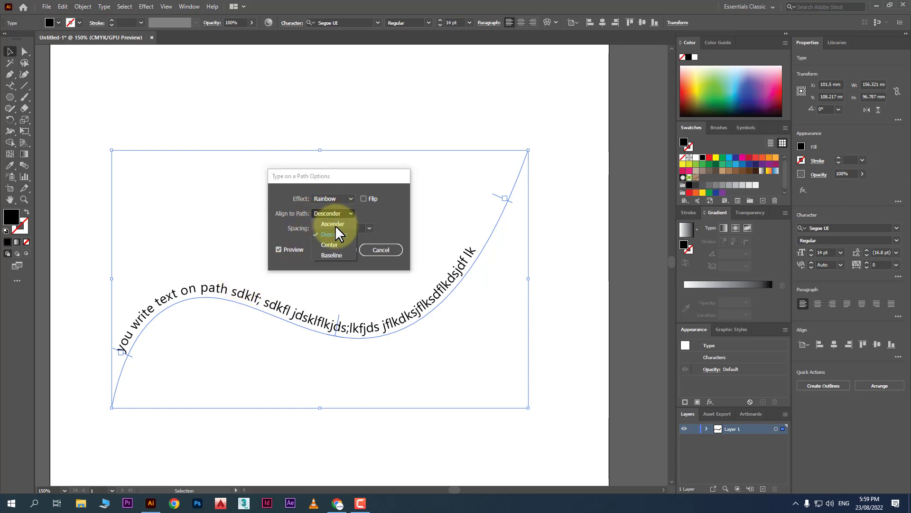
pyautogui.click(335, 225)
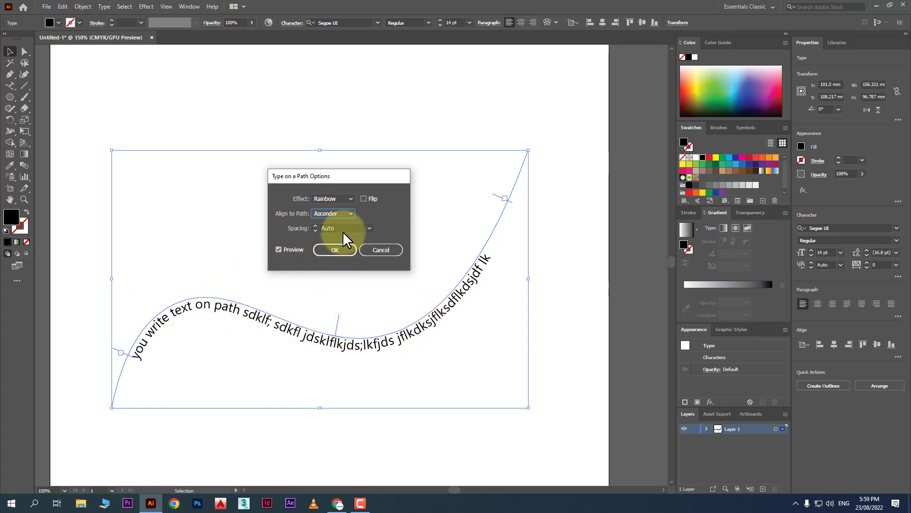
pyautogui.click(325, 215)
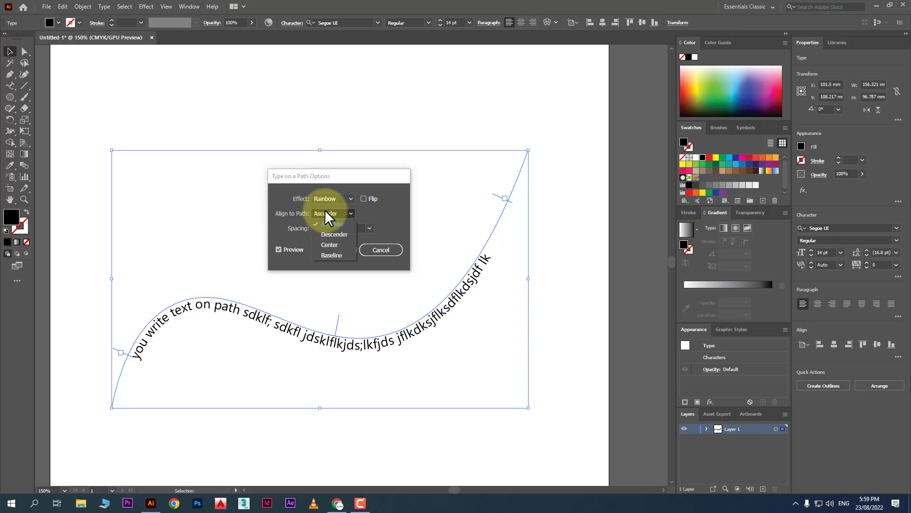
pyautogui.click(339, 254)
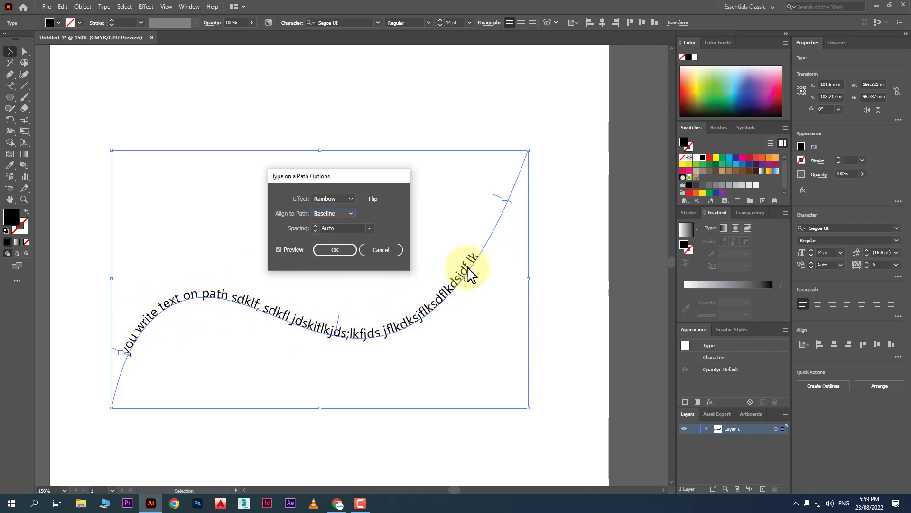
pyautogui.click(337, 248)
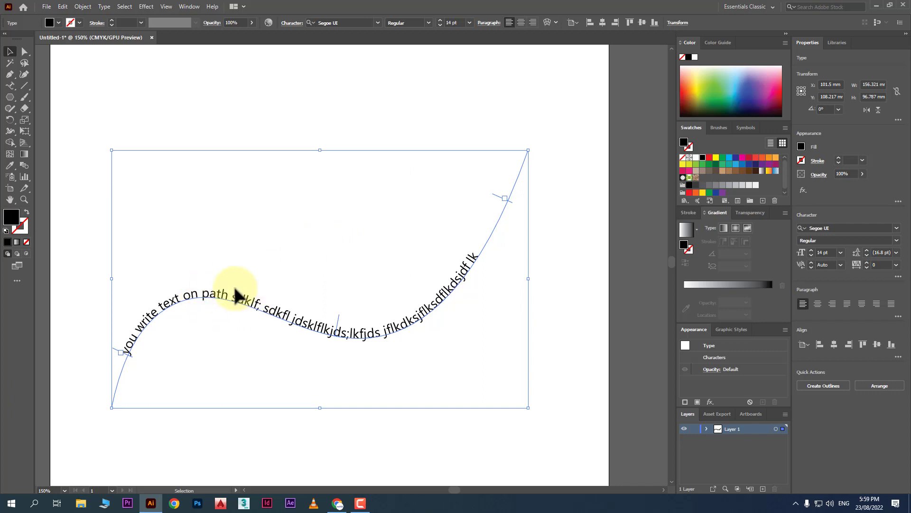
# Cancel the path text options and move the wavy text up to the artboard's top.
pyautogui.click(12, 86)
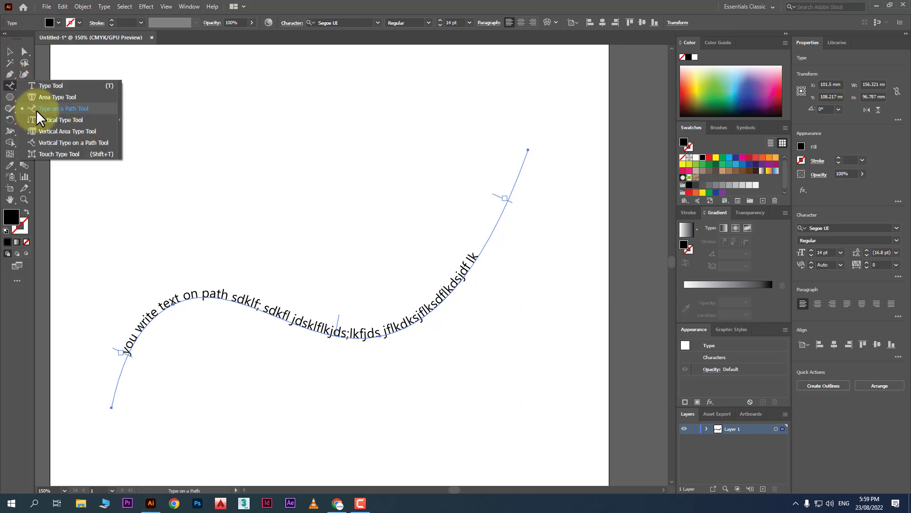
pyautogui.doubleClick(13, 86)
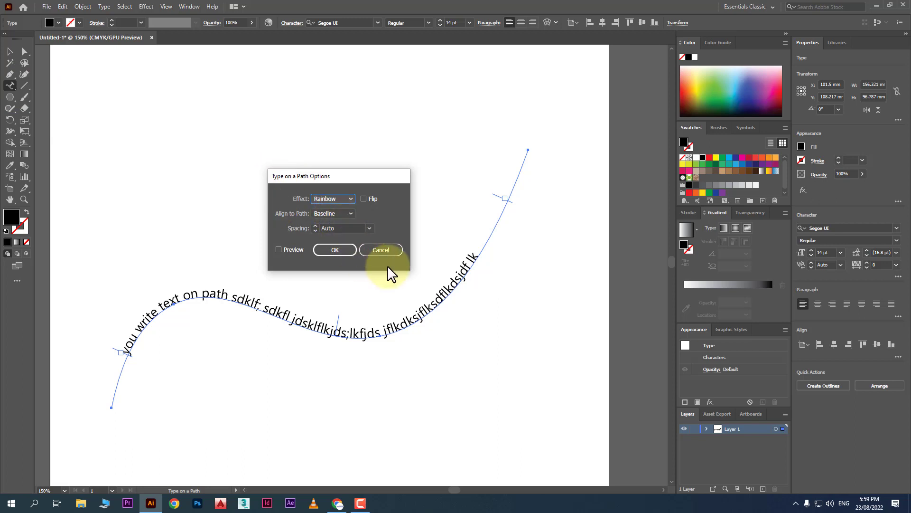
pyautogui.click(393, 249)
pyautogui.click(10, 56)
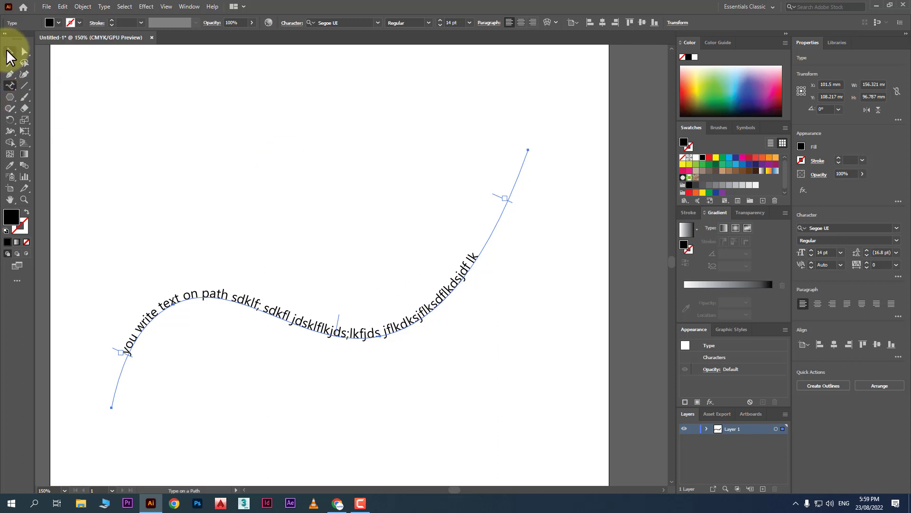
pyautogui.moveTo(403, 319); pyautogui.dragTo(395, 115)
pyautogui.click(376, 267)
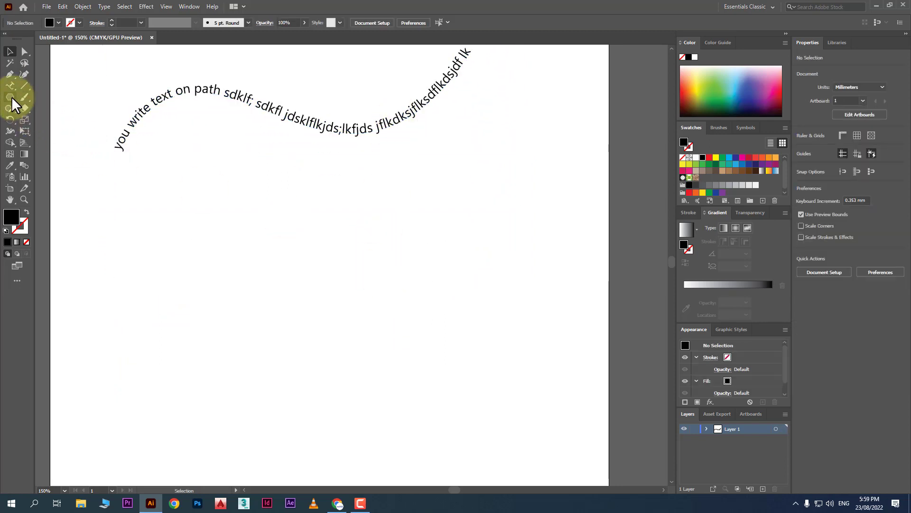
# Draw a black filled circle, 70.407 mm across, below the wavy text.
pyautogui.moveTo(10, 97); pyautogui.dragTo(42, 116)
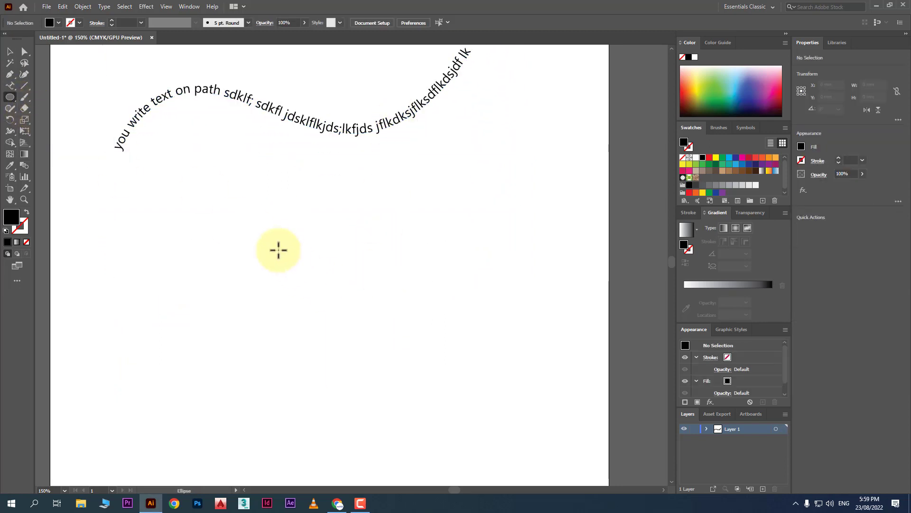
pyautogui.moveTo(209, 189); pyautogui.dragTo(395, 354)
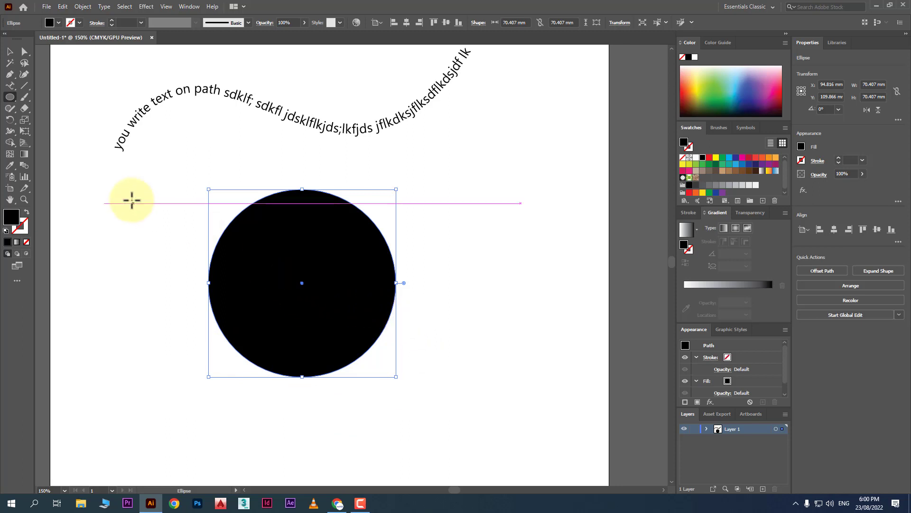
pyautogui.click(11, 85)
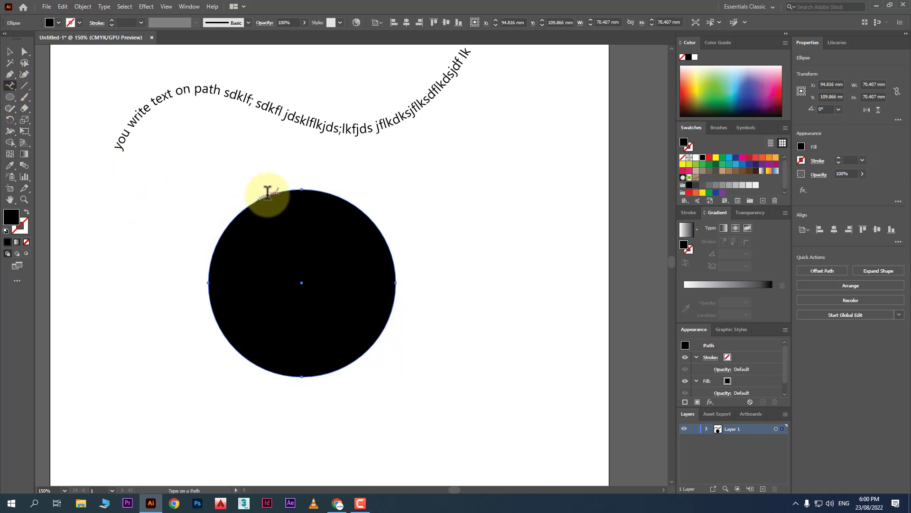
pyautogui.click(268, 192)
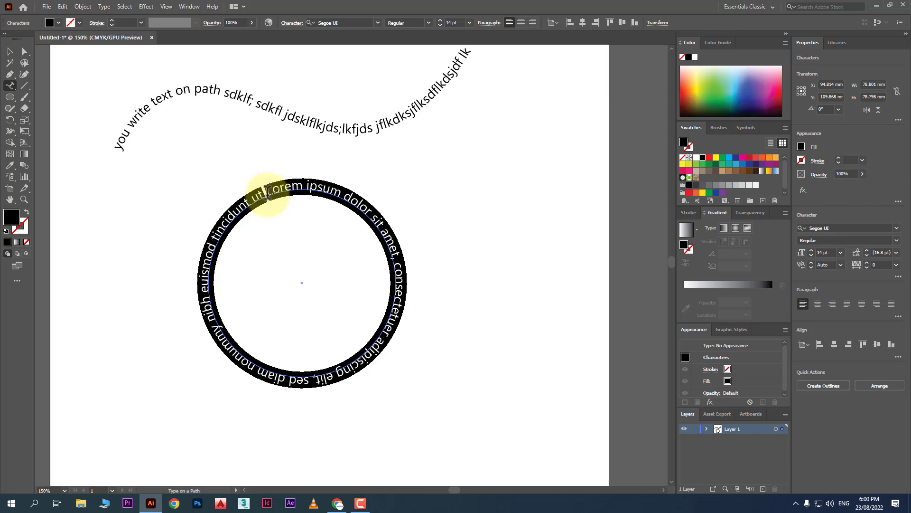
pyautogui.click(10, 97)
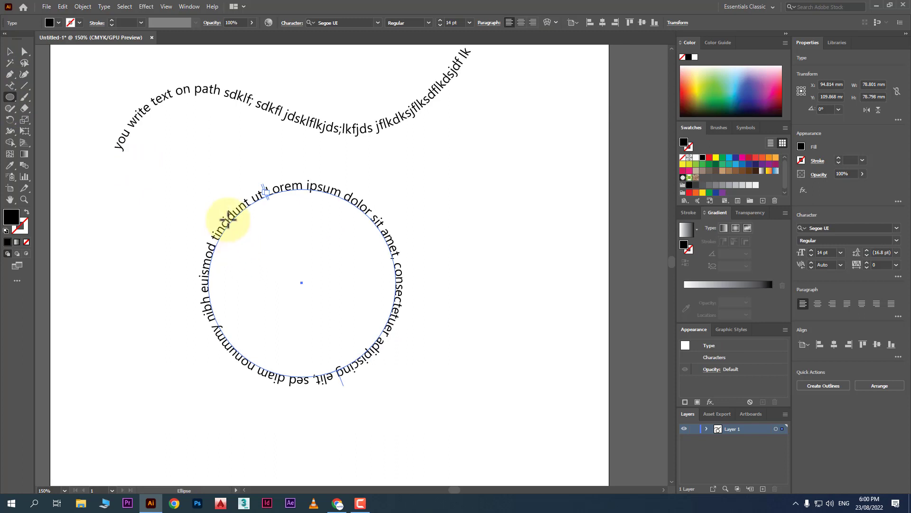
pyautogui.moveTo(228, 219); pyautogui.dragTo(375, 355)
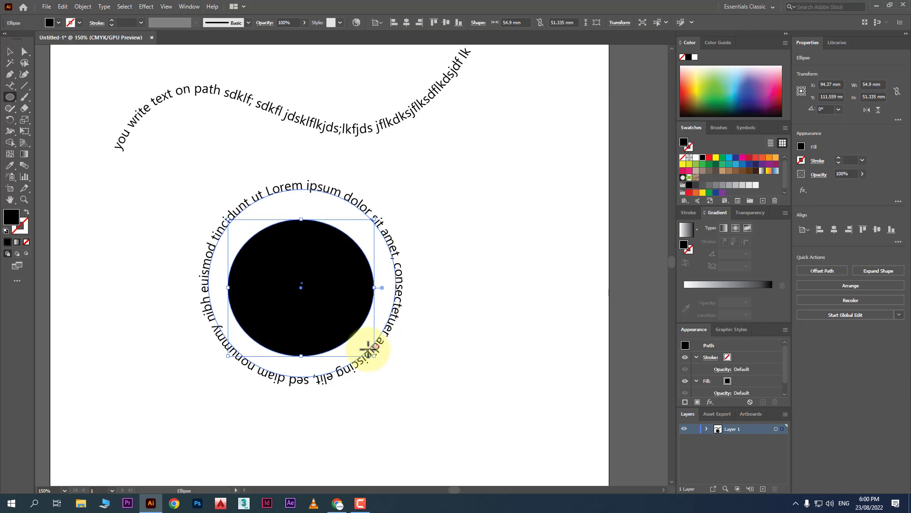
pyautogui.press('Delete')
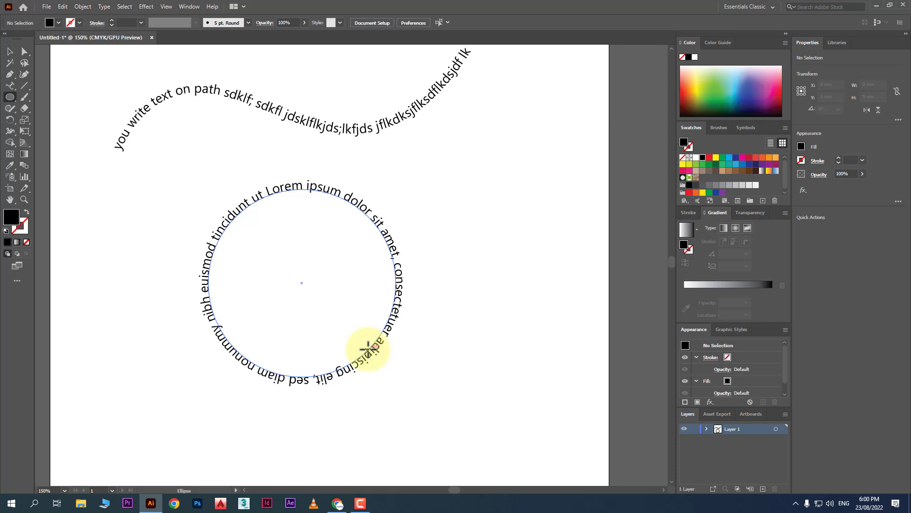
pyautogui.hotkey('ctrl', 'z')
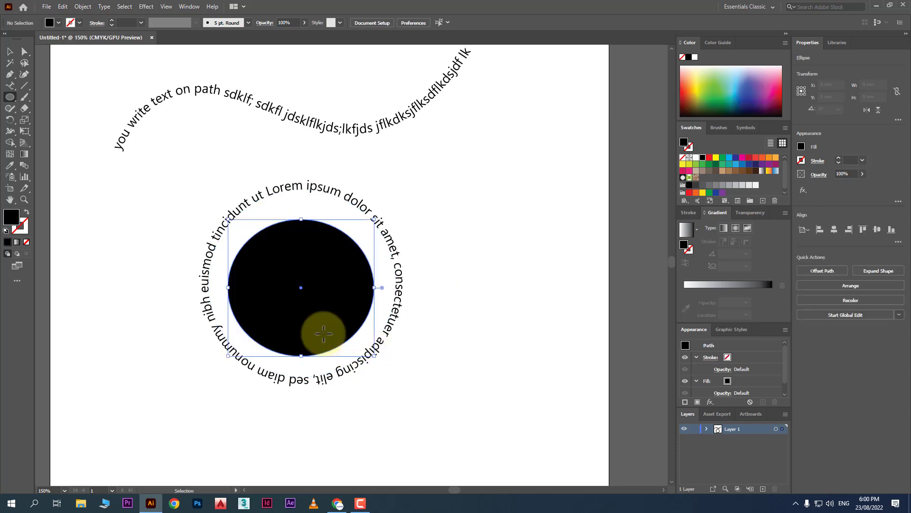
pyautogui.hotkey('ctrl', 'z')
pyautogui.hotkey('ctrl', 'z')
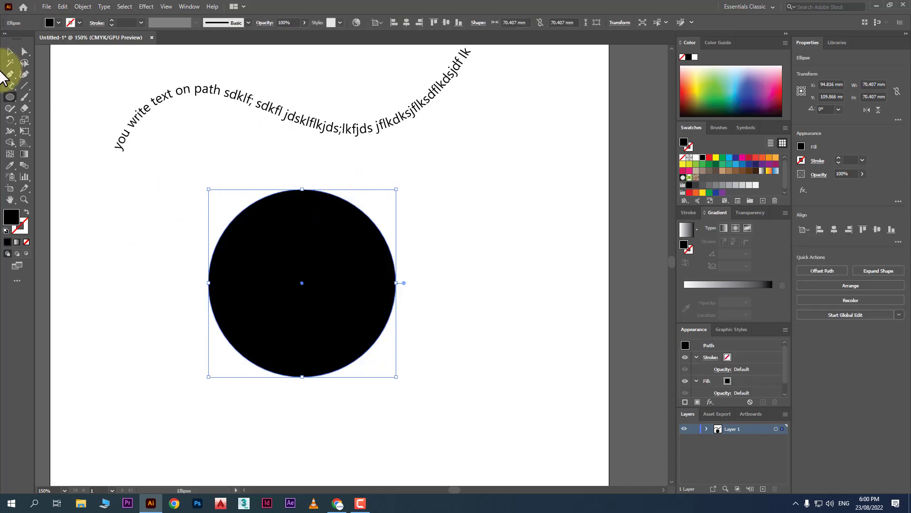
# Copy the black circle, paste it in front, and shrink the copy to about 63 mm.
pyautogui.click(10, 51)
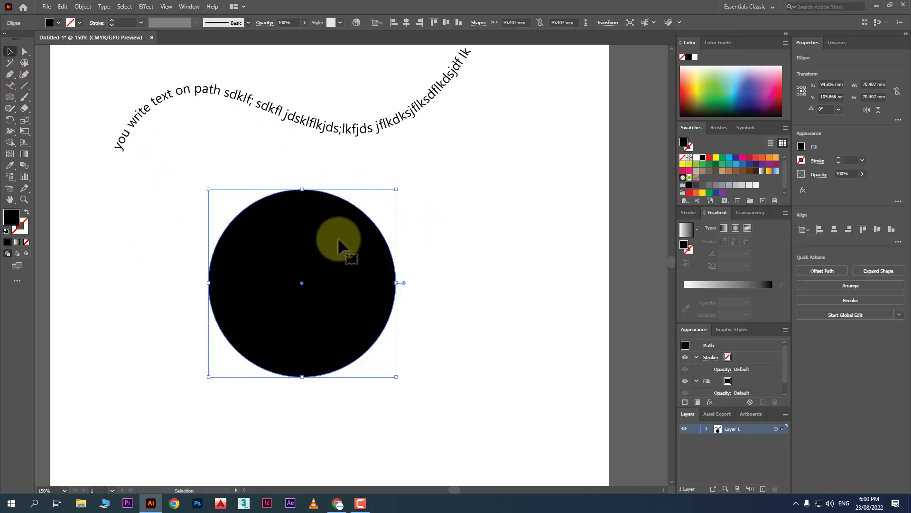
pyautogui.click(62, 7)
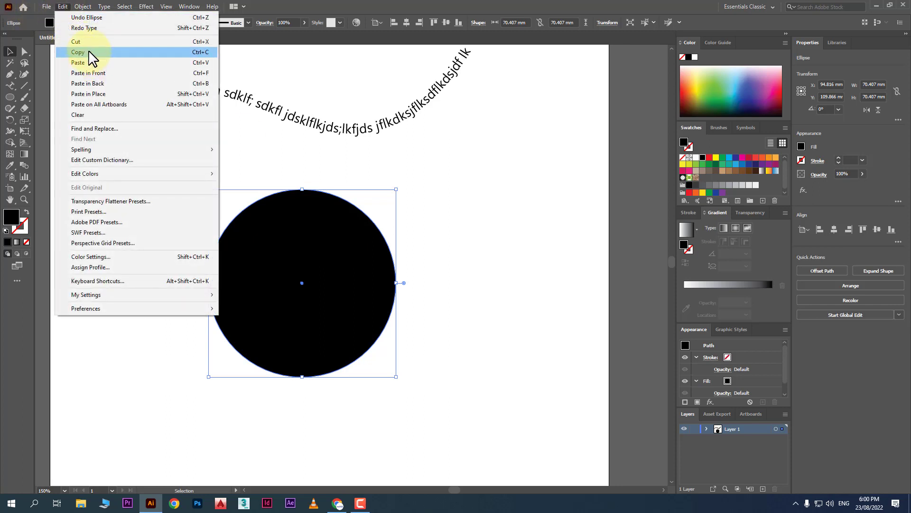
pyautogui.click(88, 54)
pyautogui.click(64, 7)
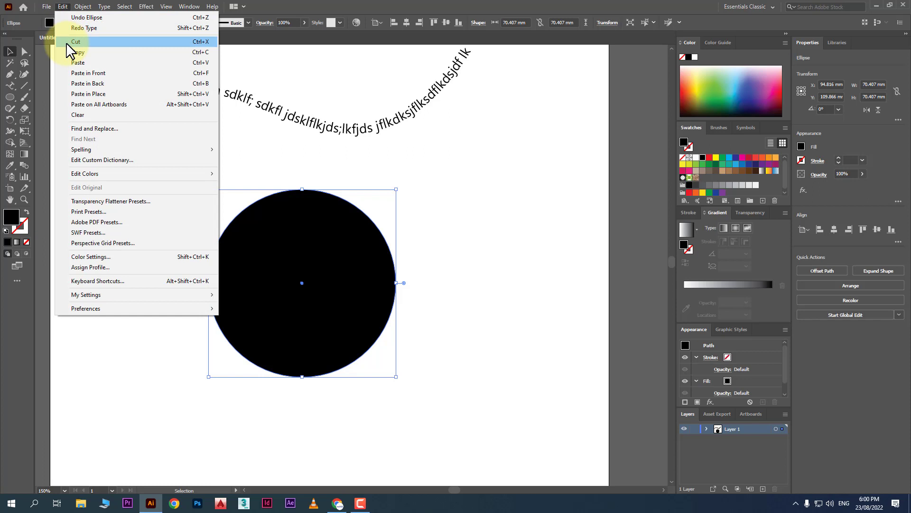
pyautogui.click(104, 72)
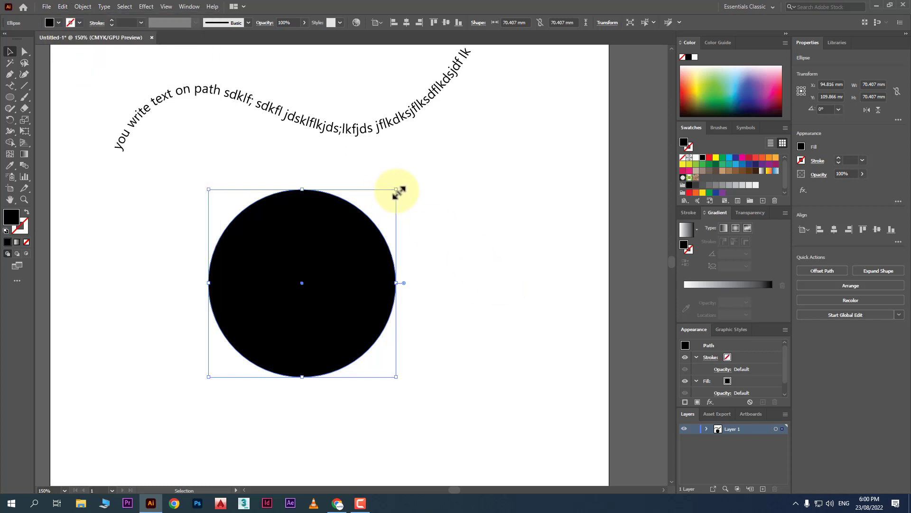
pyautogui.moveTo(396, 190); pyautogui.dragTo(368, 223)
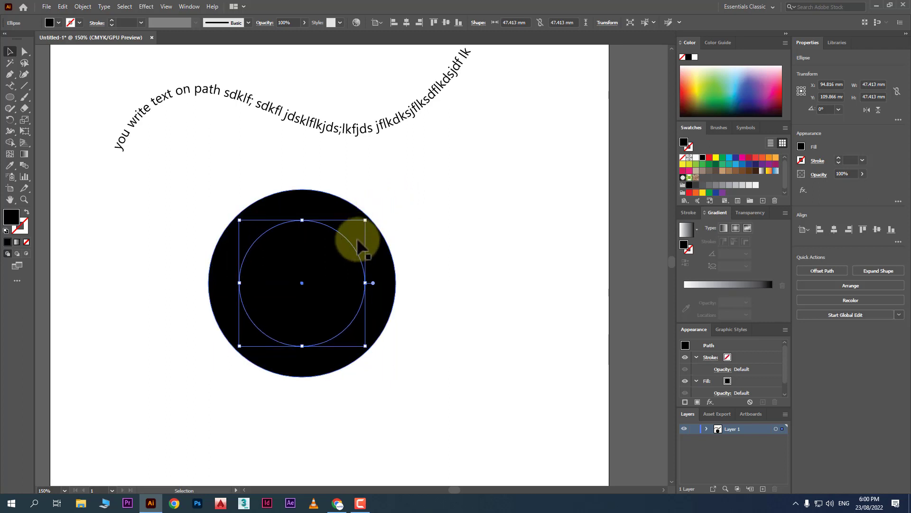
pyautogui.click(429, 238)
# Add Lorem ipsum path text around the large circle's top edge.
pyautogui.click(352, 209)
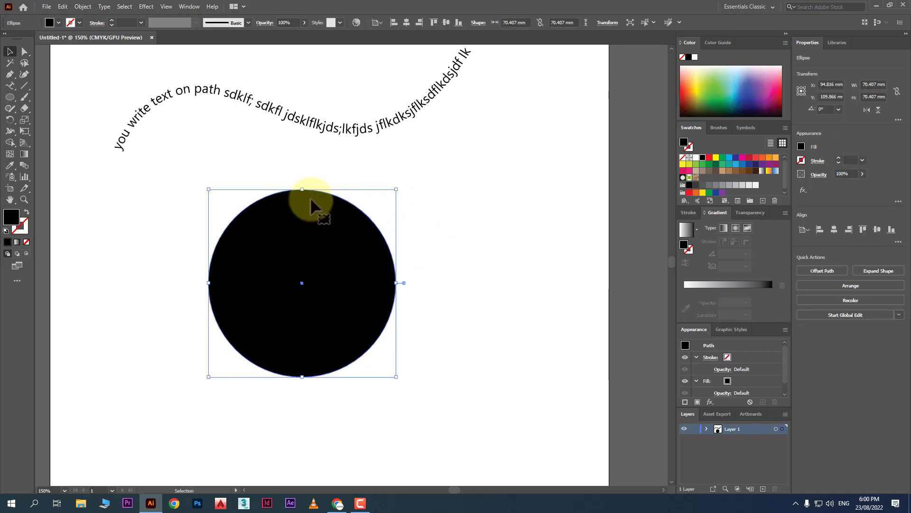
pyautogui.click(11, 87)
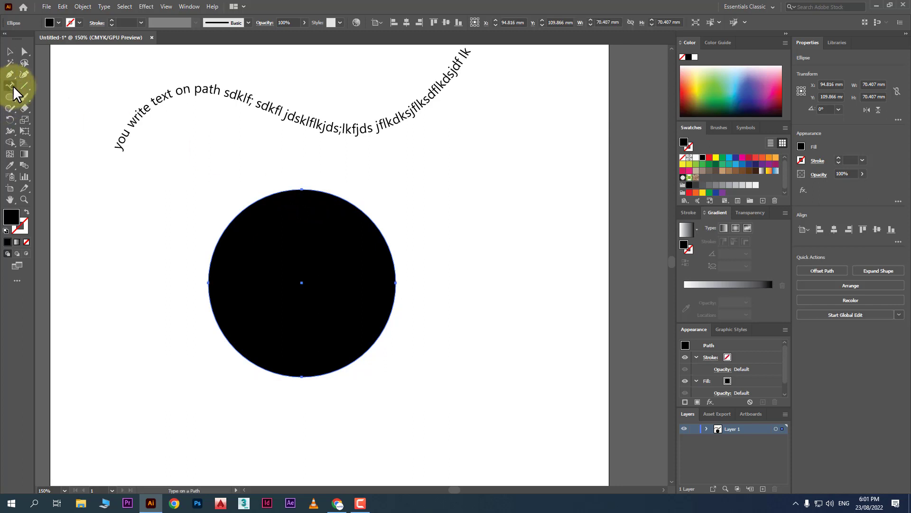
pyautogui.click(315, 189)
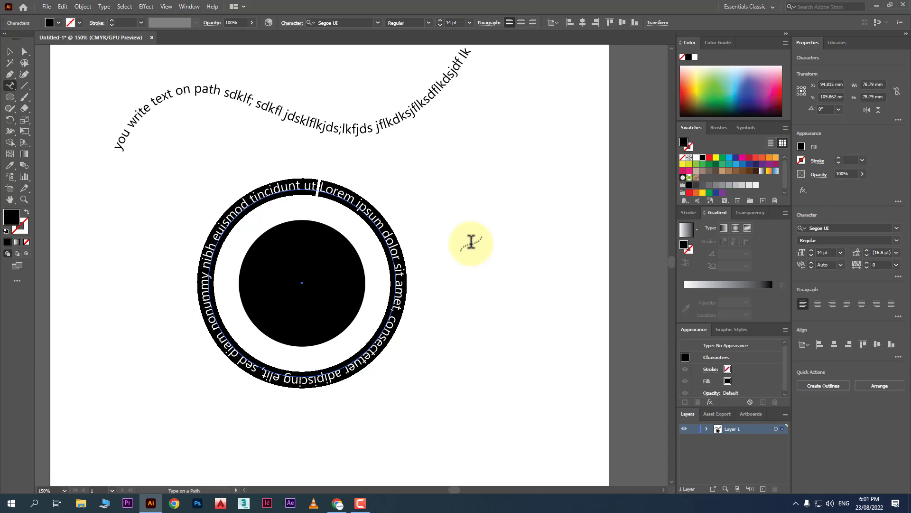
# Type 'Illustrator Tutorial Online' over the placeholder and select all the circular text.
pyautogui.write('Il')
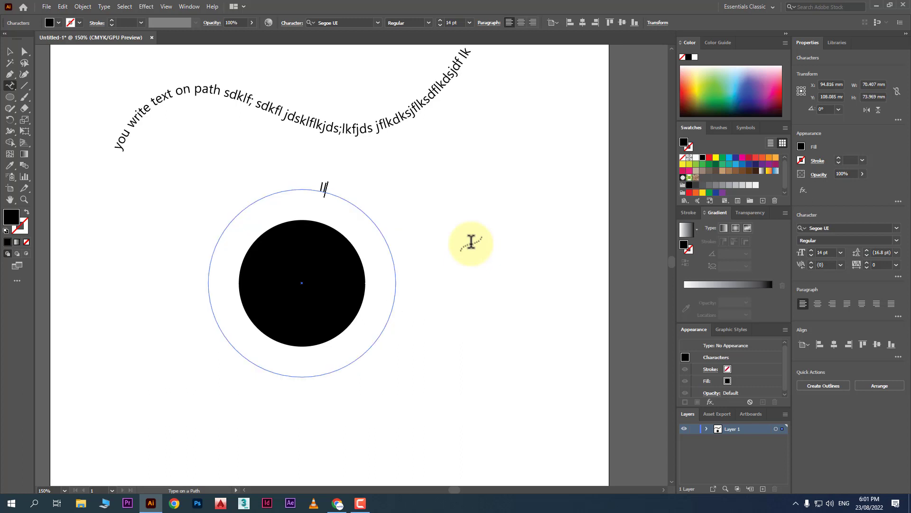
pyautogui.write('lustrator Tutor')
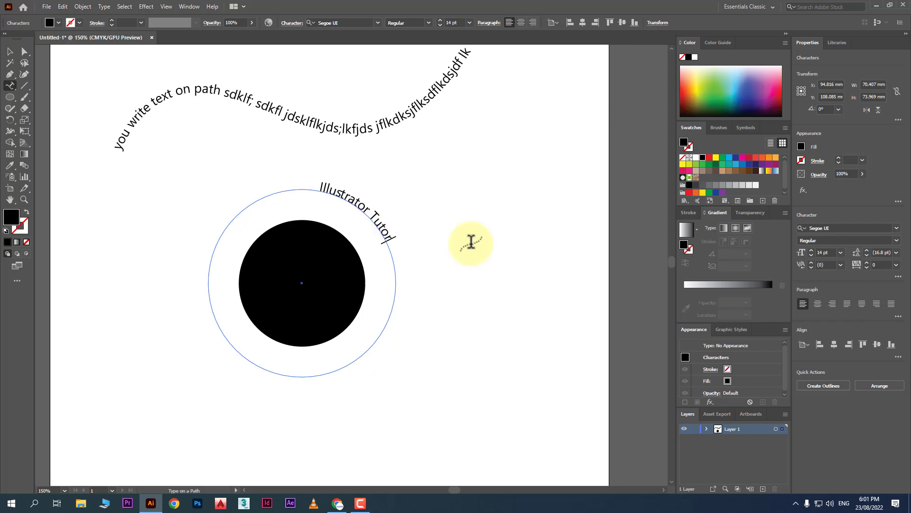
pyautogui.write('ial Online')
pyautogui.moveTo(325, 187); pyautogui.dragTo(419, 340)
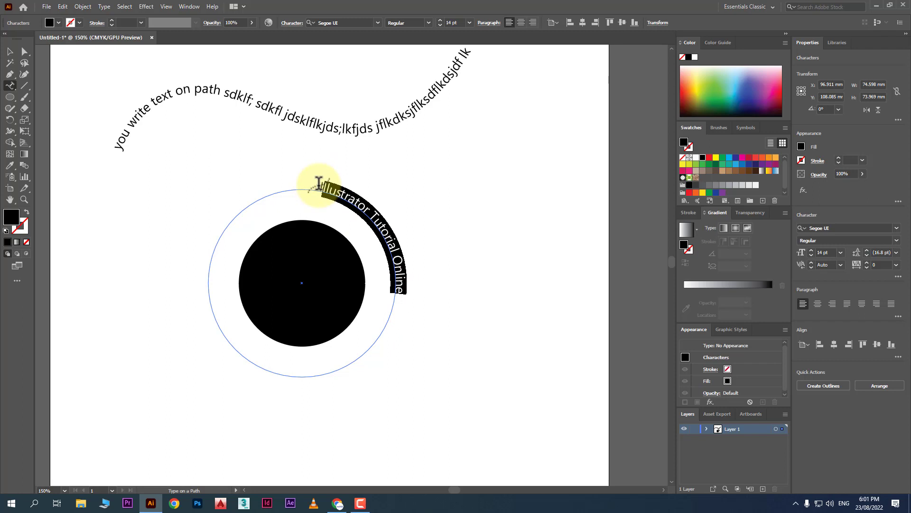
pyautogui.moveTo(320, 182); pyautogui.dragTo(407, 329)
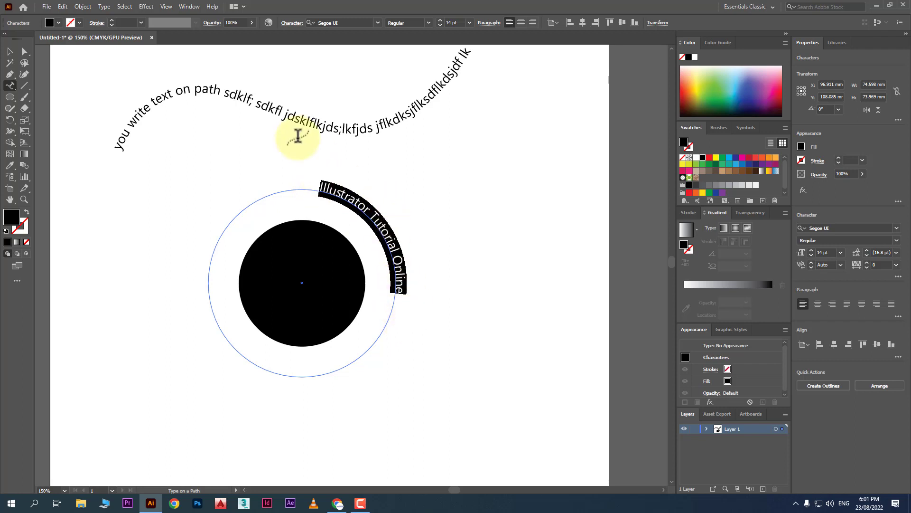
# Set the selected ring text to Franklin Gothic Heavy, 24 pt.
pyautogui.click(378, 23)
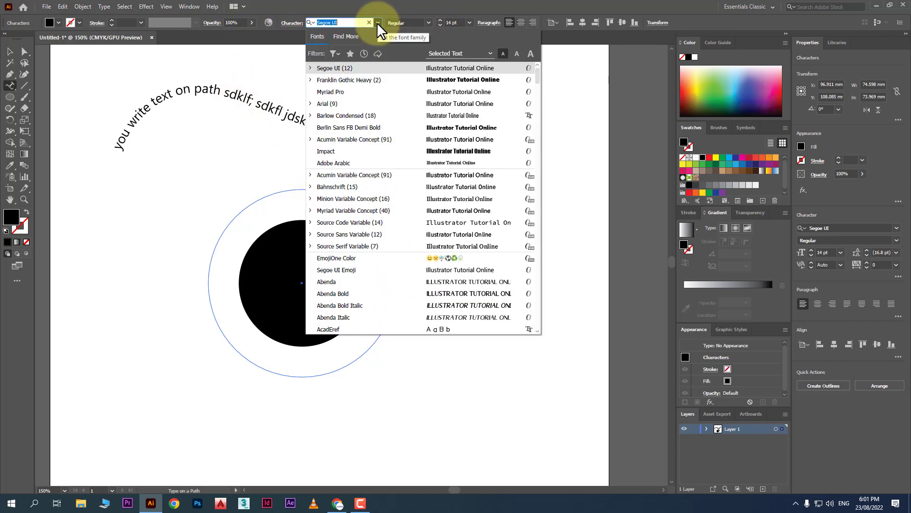
pyautogui.click(462, 79)
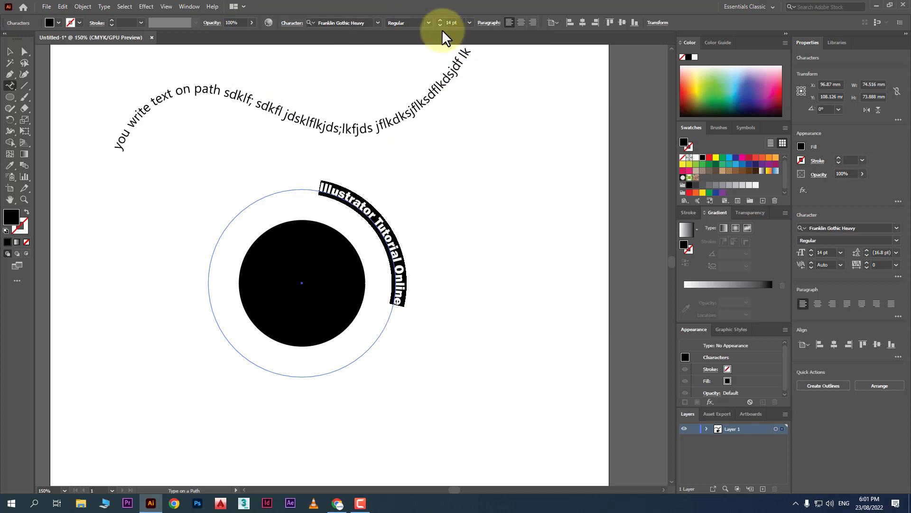
pyautogui.click(470, 23)
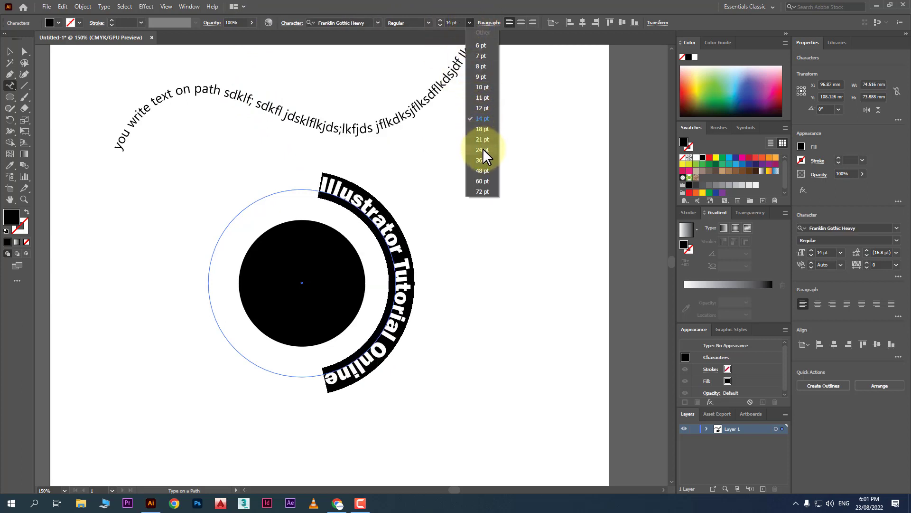
pyautogui.click(481, 151)
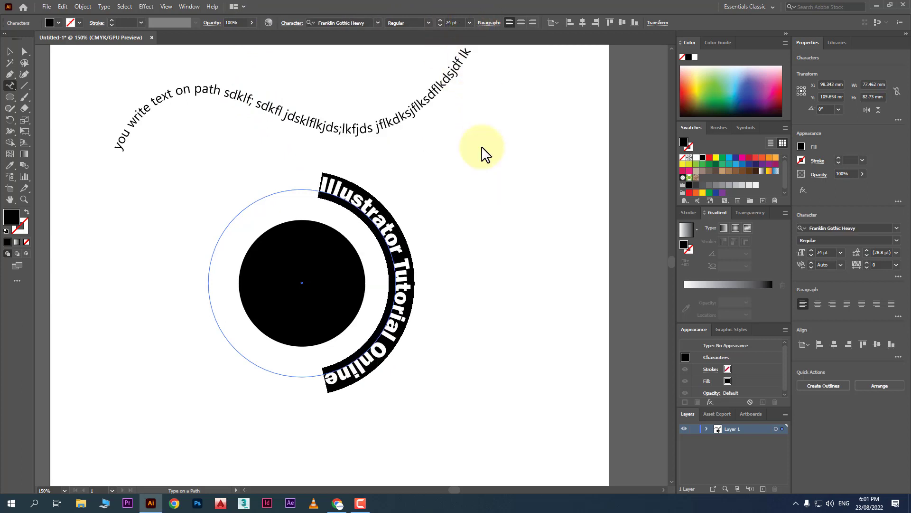
# Drag the start and centre brackets so 'Illustrator Tutorial Online' arcs across the ring's top.
pyautogui.click(9, 55)
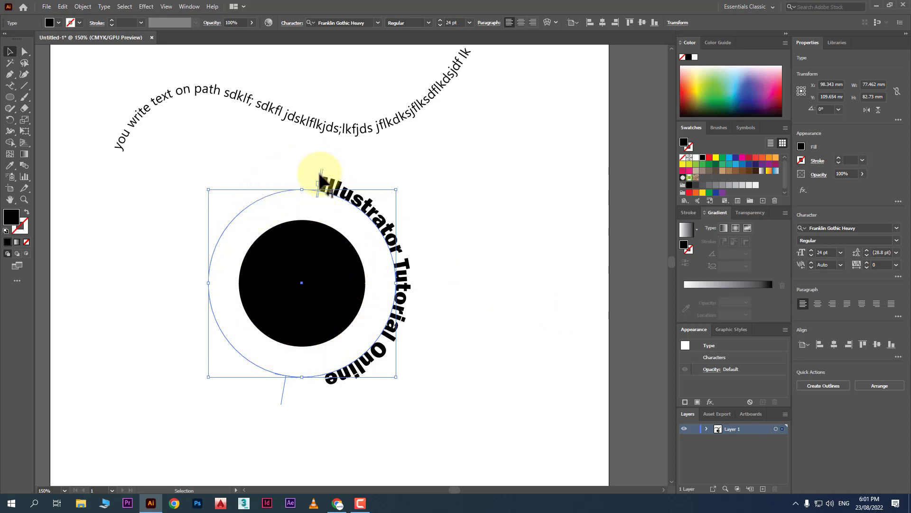
pyautogui.scroll(4, 328, 167)
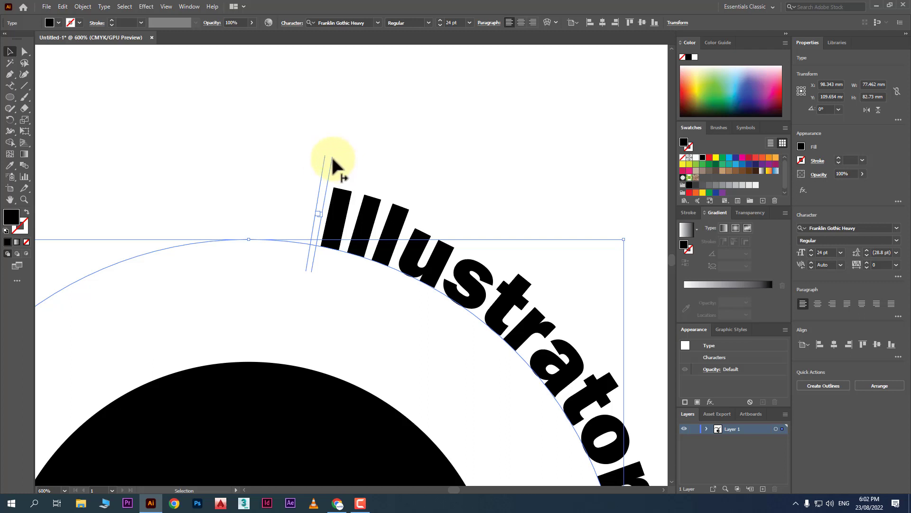
pyautogui.moveTo(324, 162); pyautogui.dragTo(137, 186)
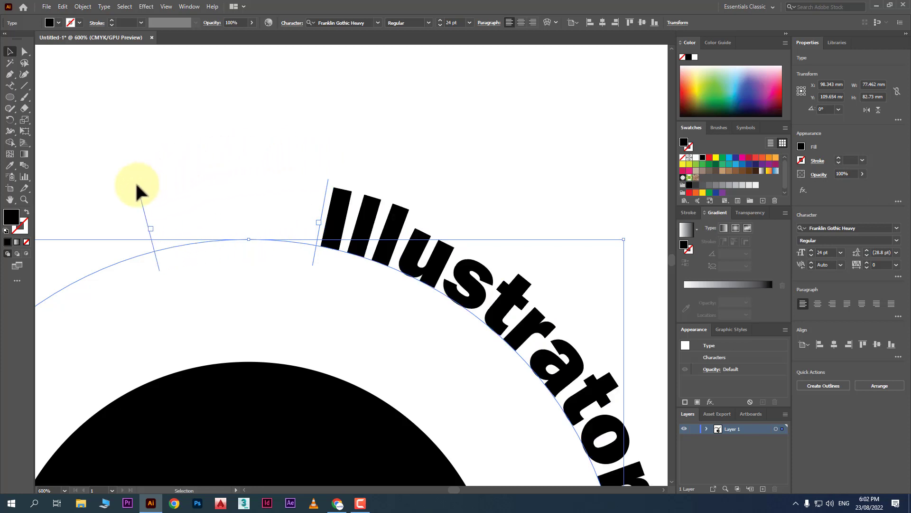
pyautogui.scroll(-2, 267, 128)
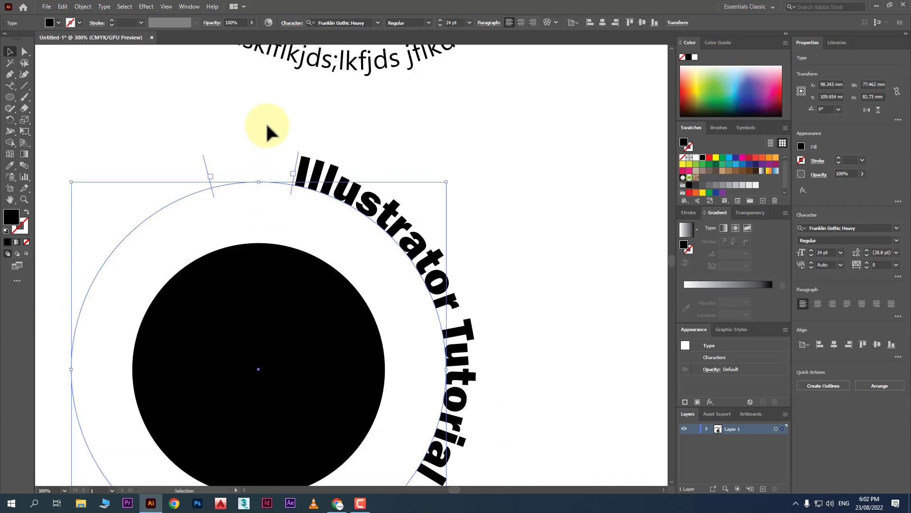
pyautogui.scroll(-1, 267, 127)
pyautogui.moveTo(226, 153); pyautogui.dragTo(278, 425)
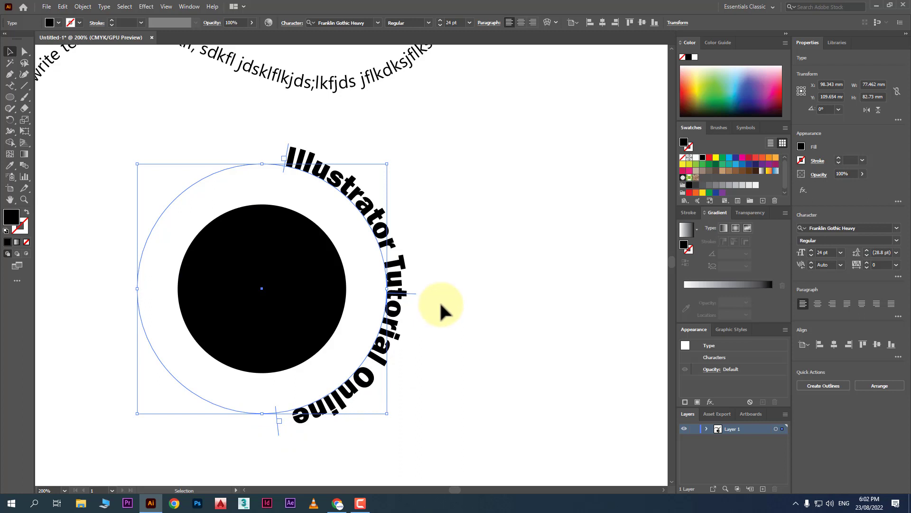
pyautogui.moveTo(416, 294); pyautogui.dragTo(270, 137)
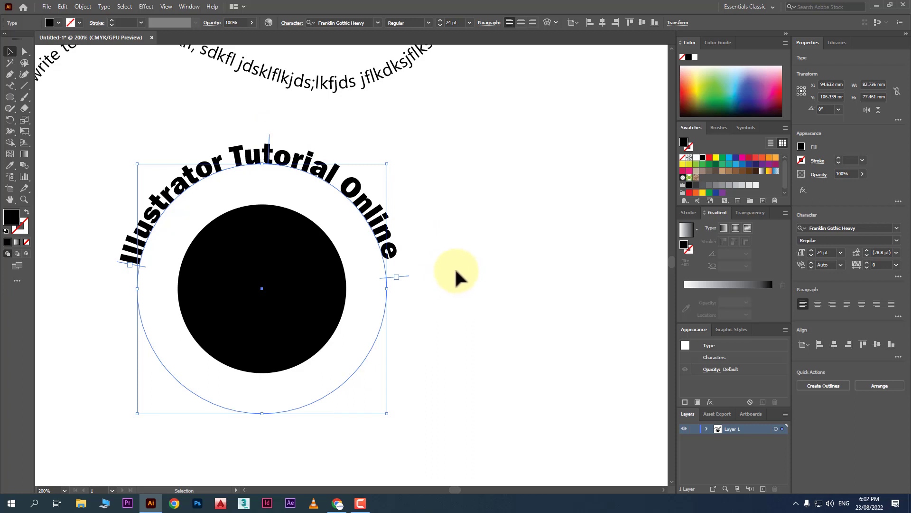
# In Type on a Path Options, preview Descender then Ascender alignment for the ring text.
pyautogui.doubleClick(10, 86)
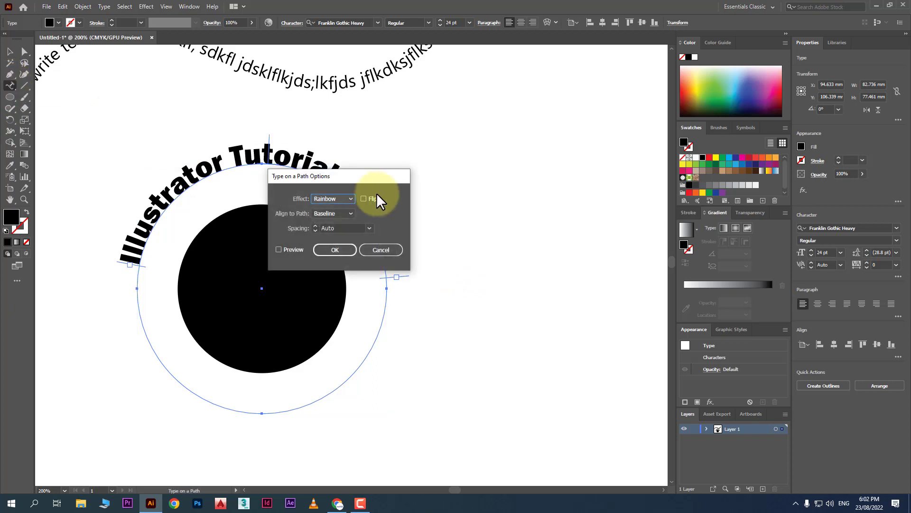
pyautogui.moveTo(349, 179); pyautogui.dragTo(445, 140)
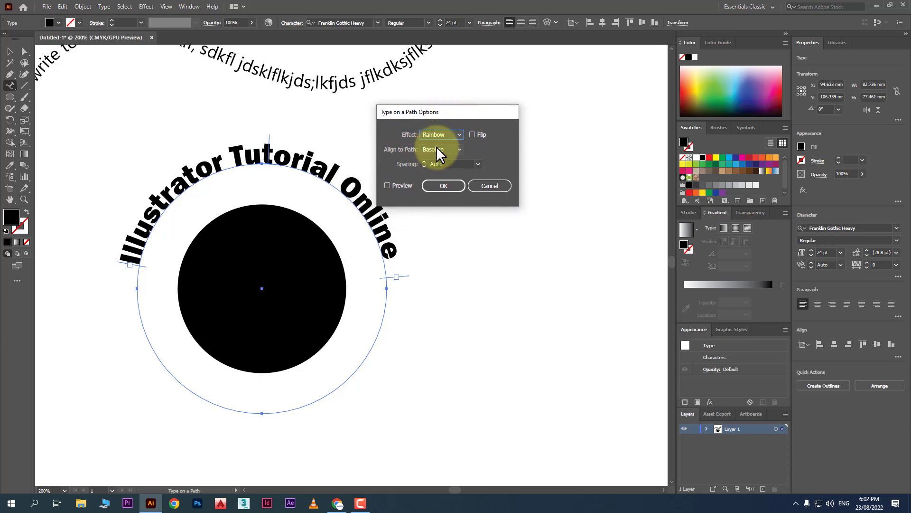
pyautogui.click(442, 150)
pyautogui.click(441, 172)
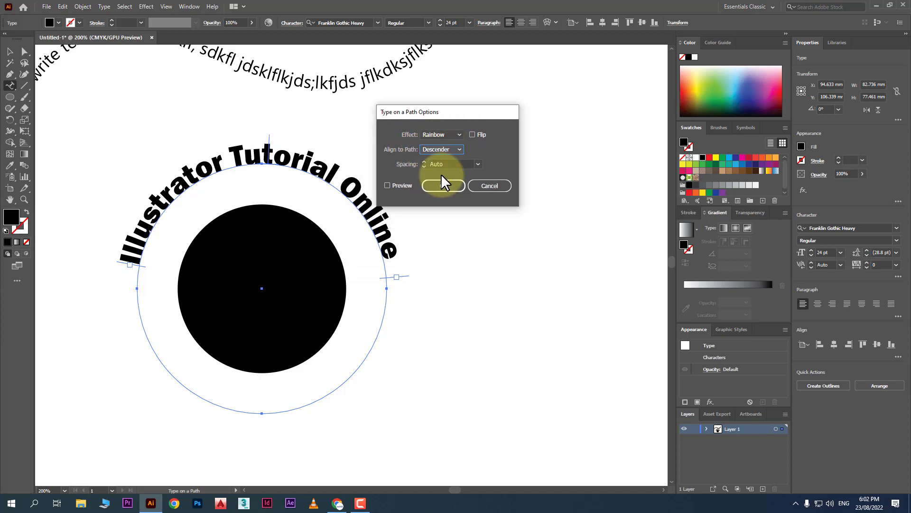
pyautogui.click(407, 185)
pyautogui.click(437, 150)
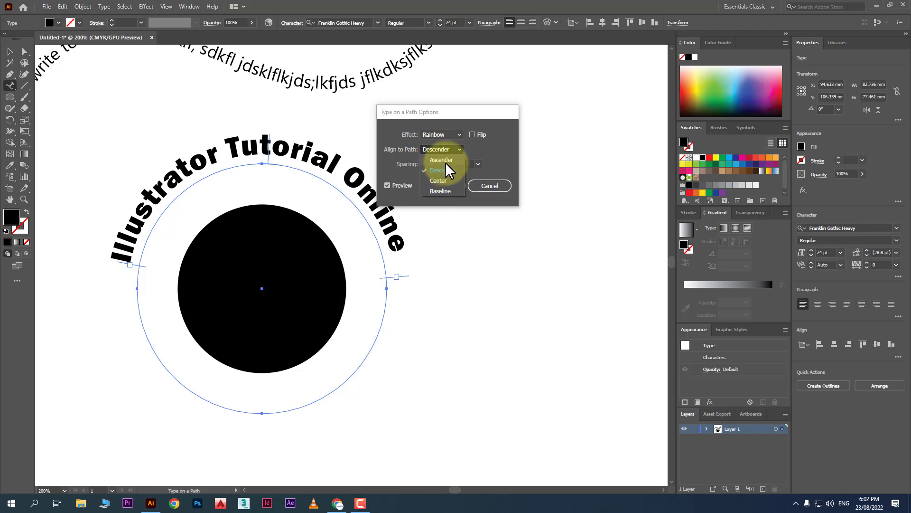
pyautogui.click(447, 158)
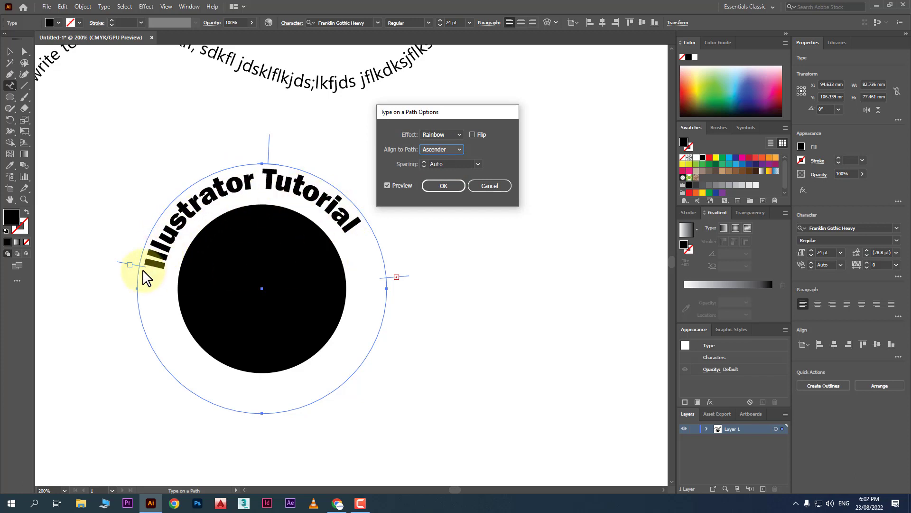
# Drag the start, end and centre brackets so 'Illustrator Tutorial Online' arcs fully over the circle's top.
pyautogui.click(441, 186)
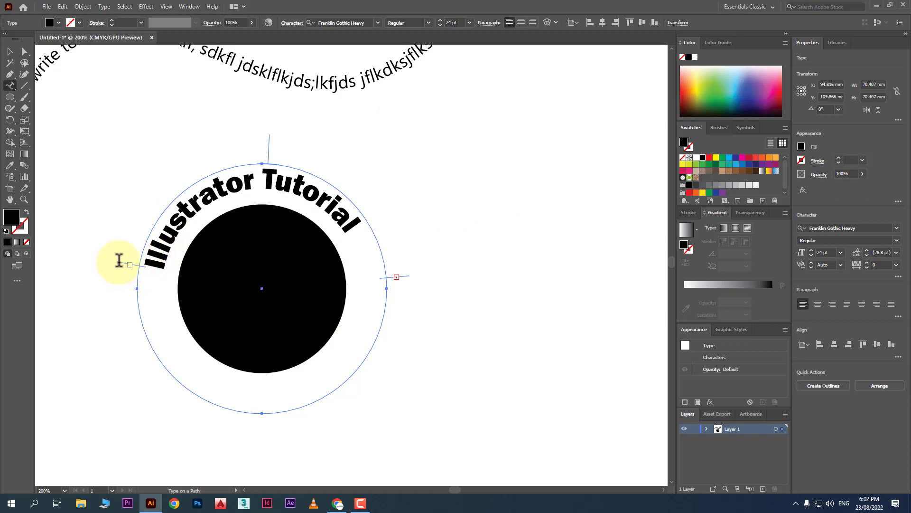
pyautogui.click(10, 52)
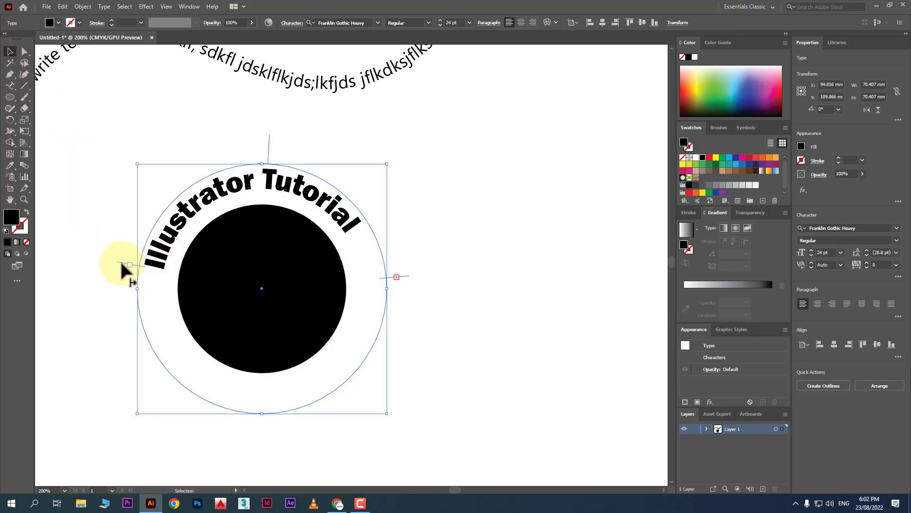
pyautogui.moveTo(122, 264); pyautogui.dragTo(123, 317)
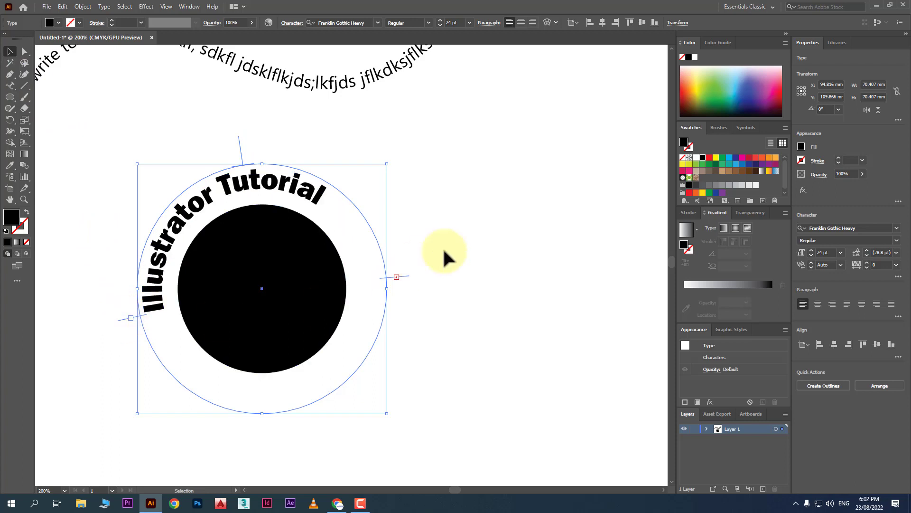
pyautogui.moveTo(401, 277); pyautogui.dragTo(419, 327)
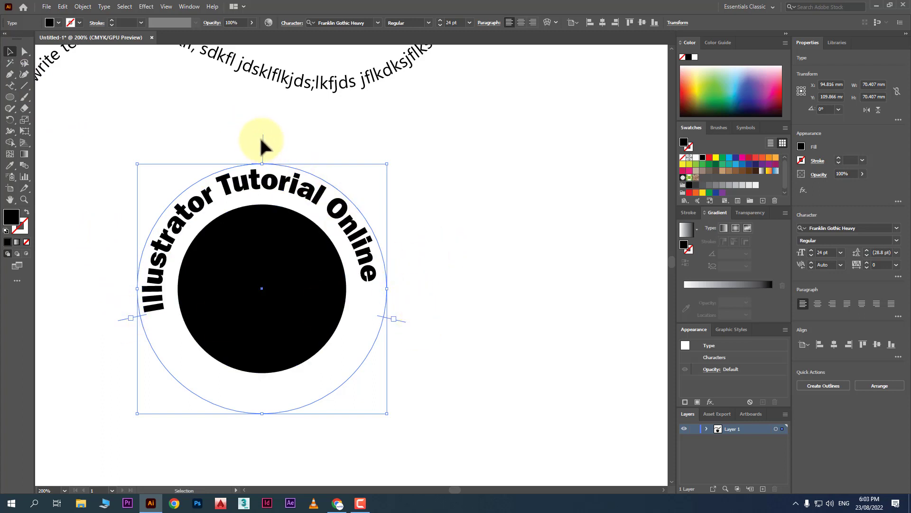
pyautogui.moveTo(265, 145); pyautogui.dragTo(287, 137)
pyautogui.click(522, 293)
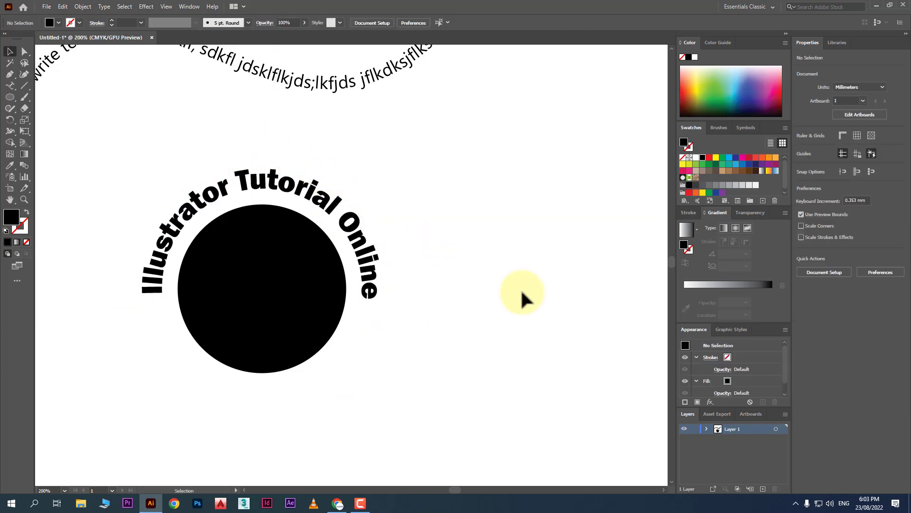
pyautogui.click(302, 186)
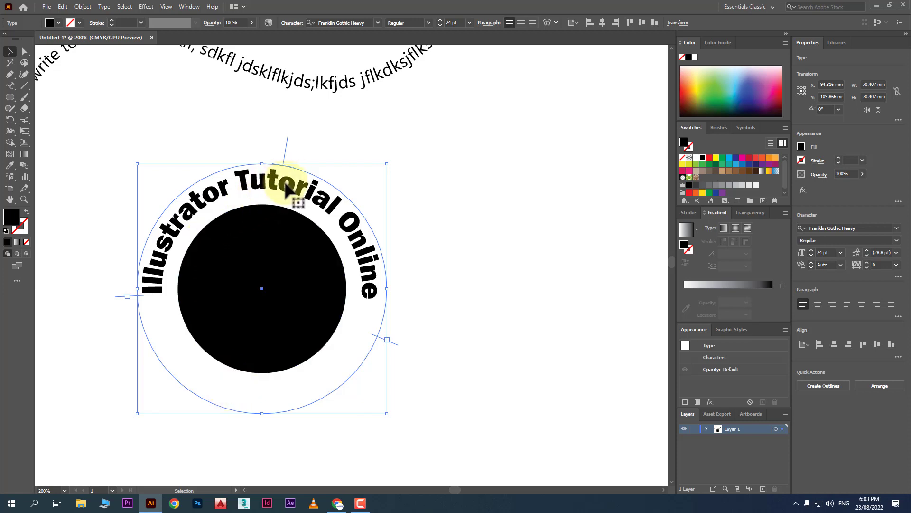
# Paste a copy of the curved text in front of the original with Edit > Paste in Front.
pyautogui.moveTo(269, 190); pyautogui.dragTo(464, 221)
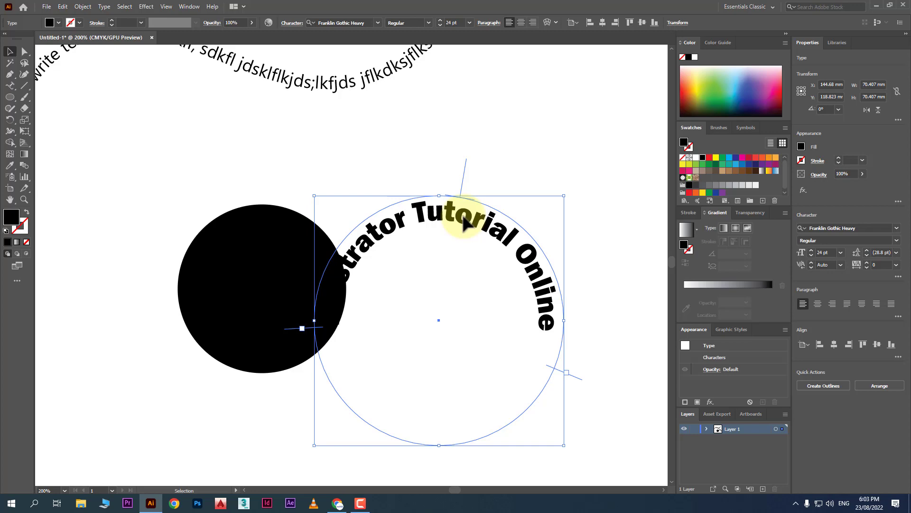
pyautogui.hotkey('ctrl', 'z')
pyautogui.click(62, 7)
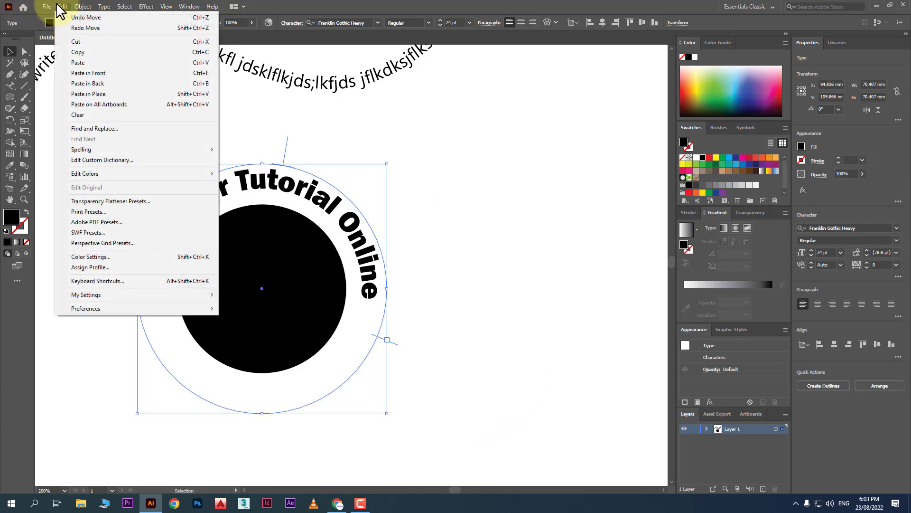
pyautogui.click(61, 8)
pyautogui.click(61, 7)
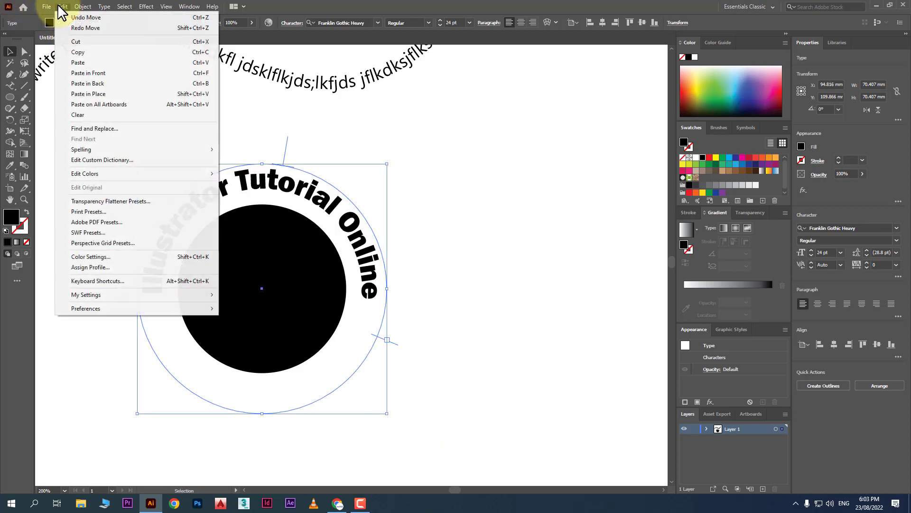
pyautogui.click(112, 76)
# Undo a trial move of the copy so it overlaps the original, then rotate its start bracket around the circle.
pyautogui.moveTo(308, 187); pyautogui.dragTo(379, 190)
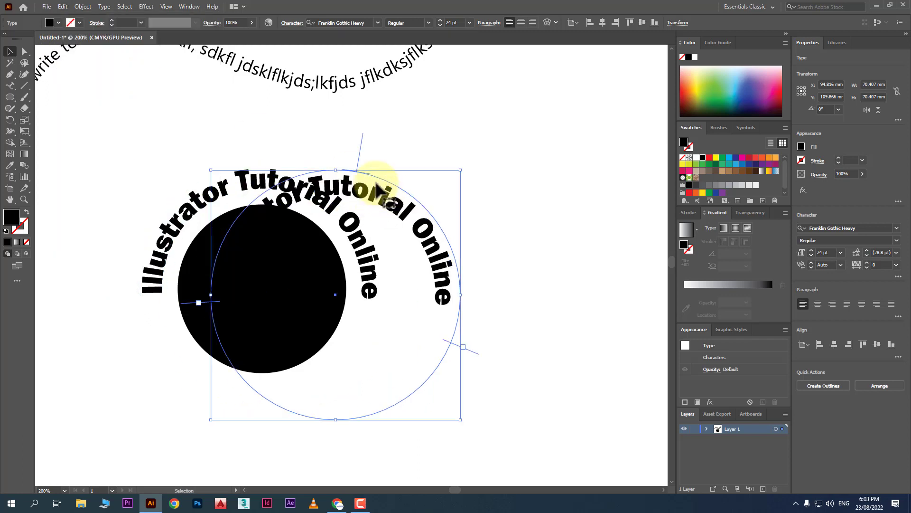
pyautogui.rightClick(532, 203)
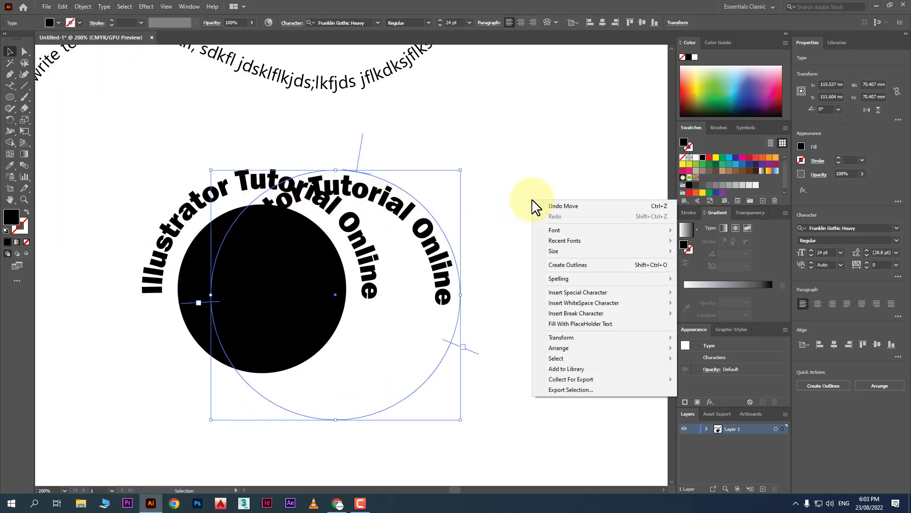
pyautogui.click(577, 213)
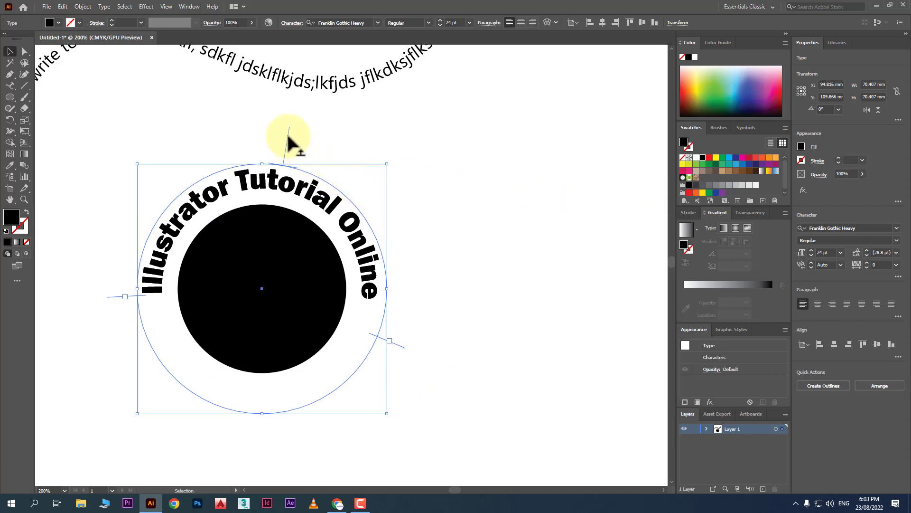
pyautogui.moveTo(288, 137); pyautogui.dragTo(424, 401)
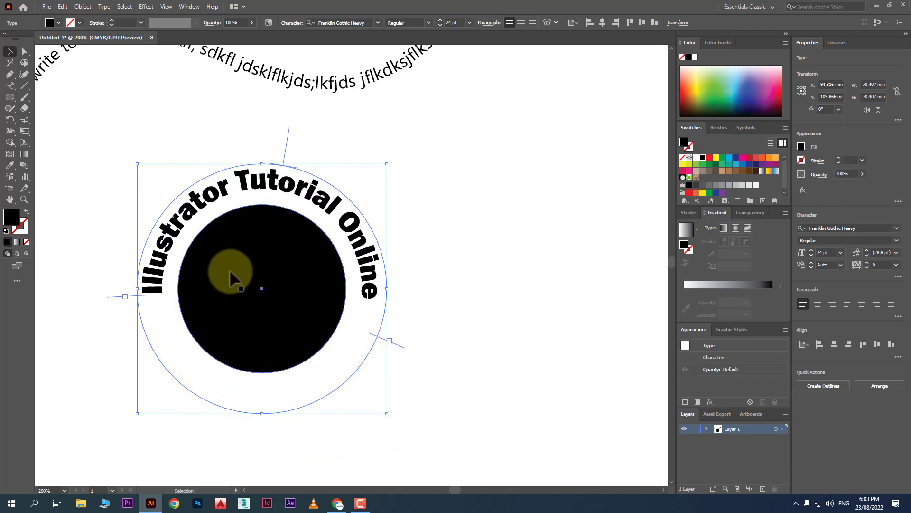
# Replace the copied text with a person's name and drag its centre bracket to the ring's bottom.
pyautogui.doubleClick(147, 282)
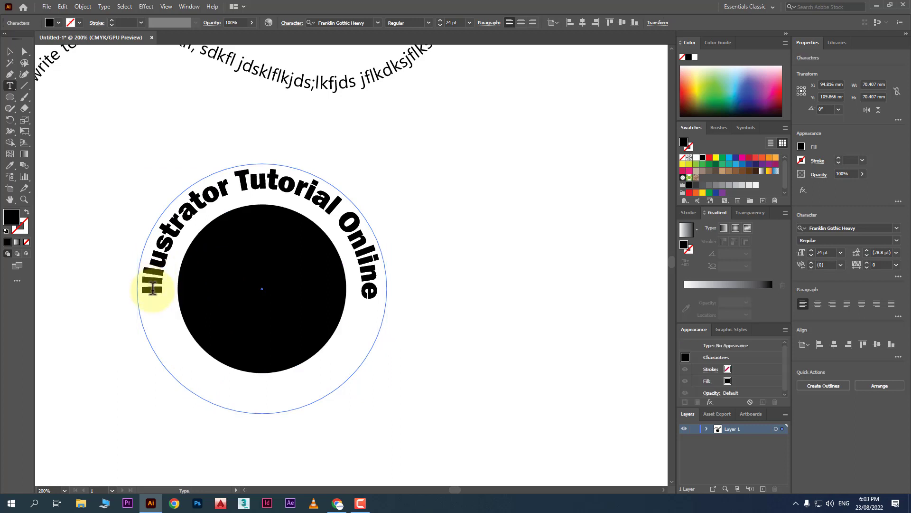
pyautogui.tripleClick(150, 285)
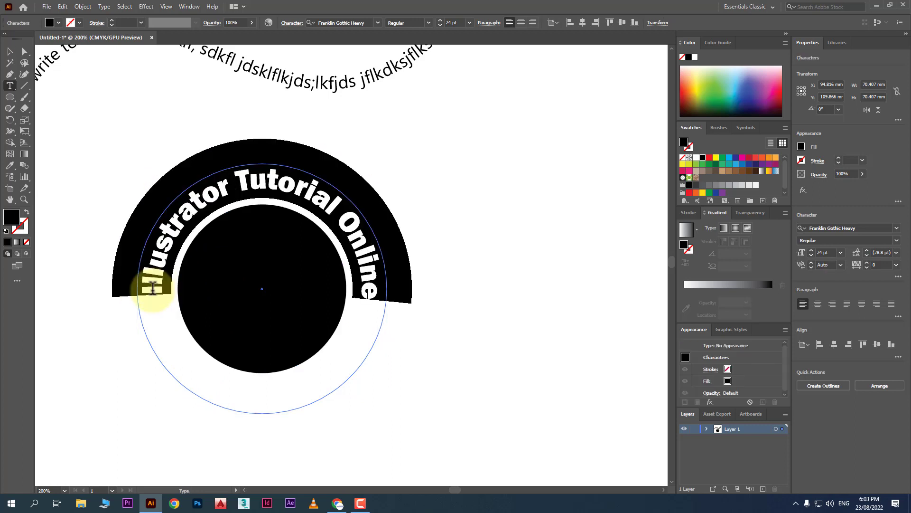
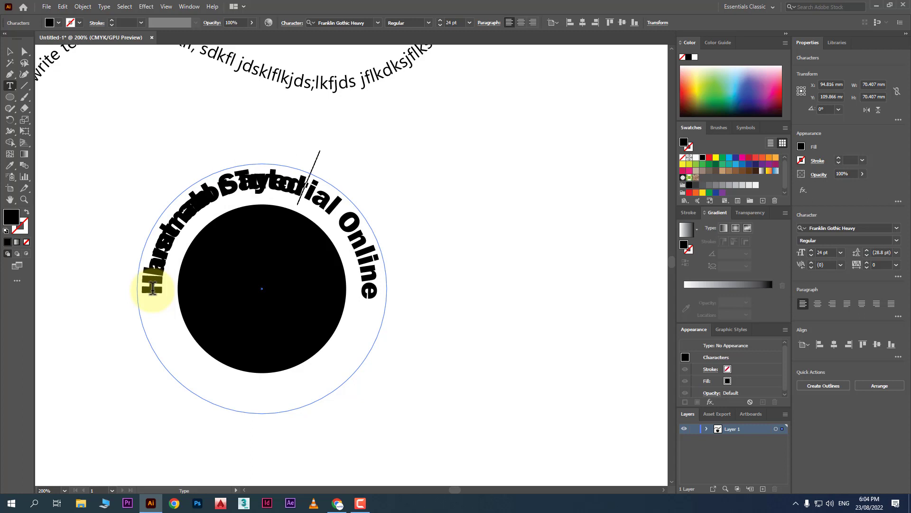
pyautogui.click(10, 51)
pyautogui.moveTo(288, 143); pyautogui.dragTo(165, 390)
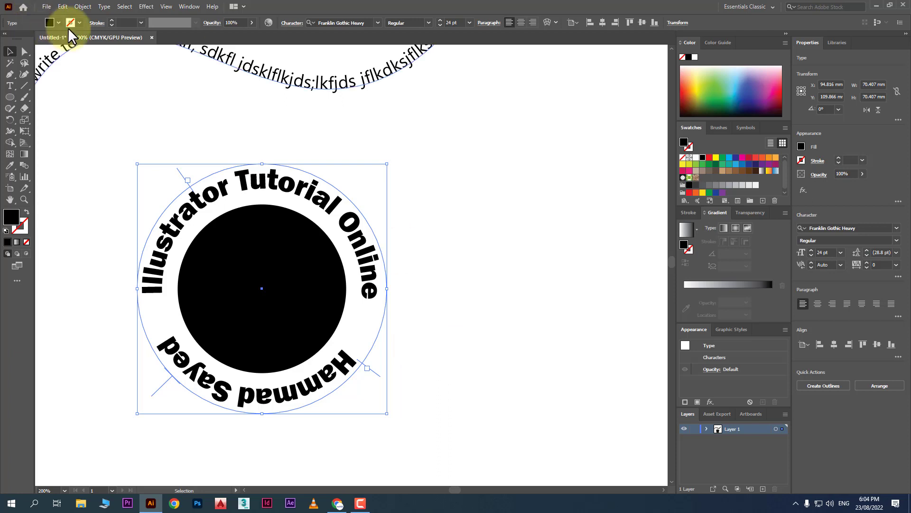
# In Type on a Path Options, flip the name and align it to the path by Descender.
pyautogui.click(104, 6)
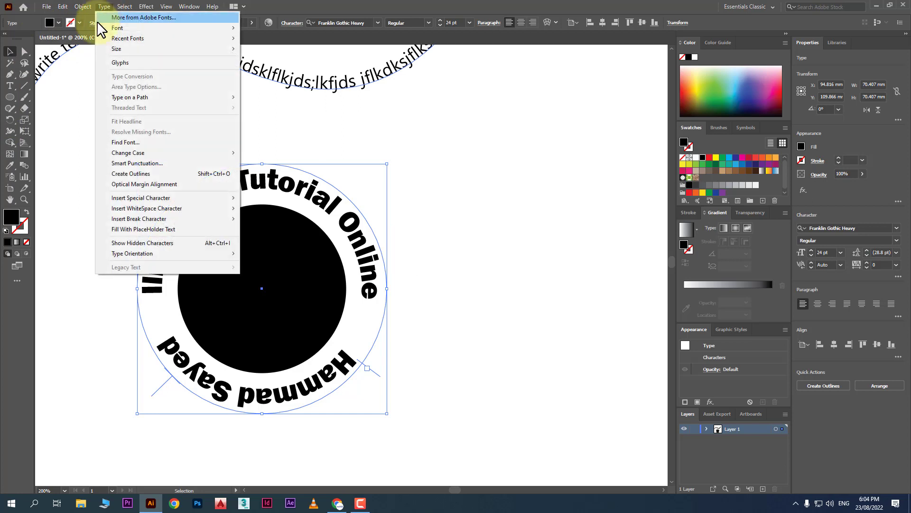
pyautogui.moveTo(192, 156)
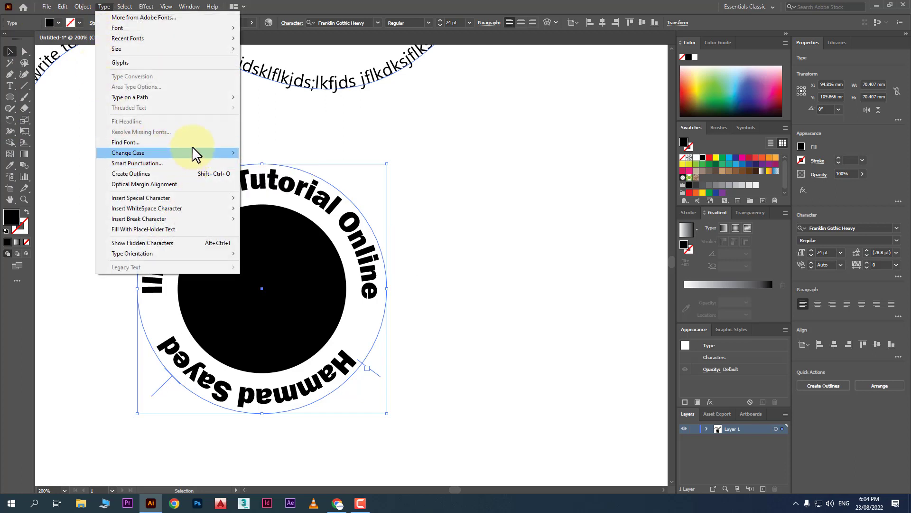
pyautogui.moveTo(214, 98)
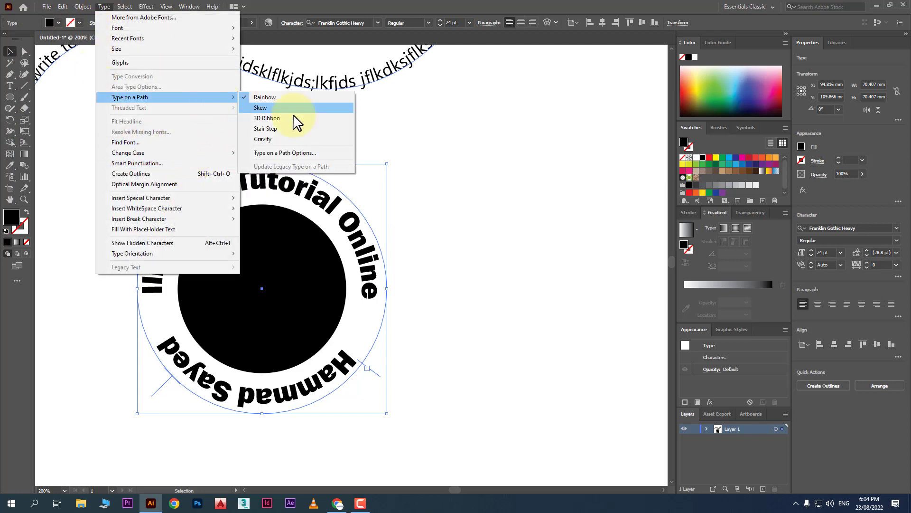
pyautogui.click(316, 152)
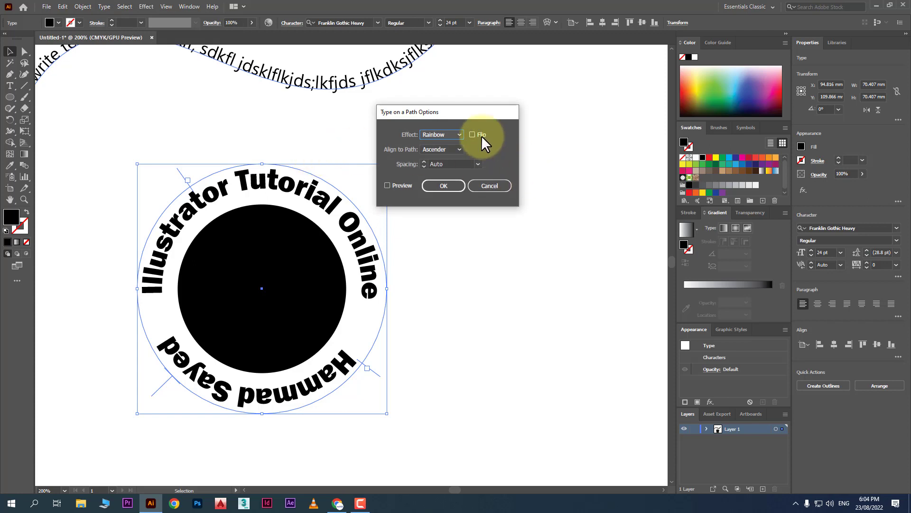
pyautogui.click(398, 185)
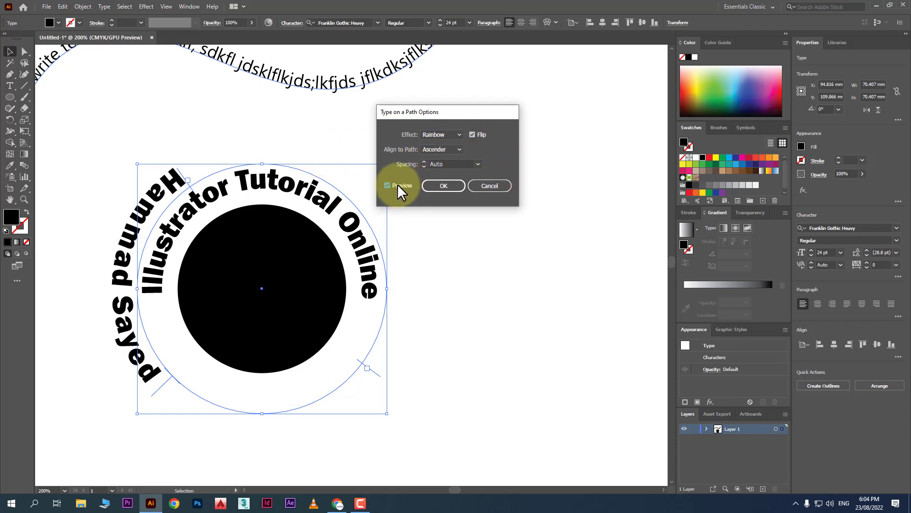
pyautogui.click(443, 148)
pyautogui.click(440, 170)
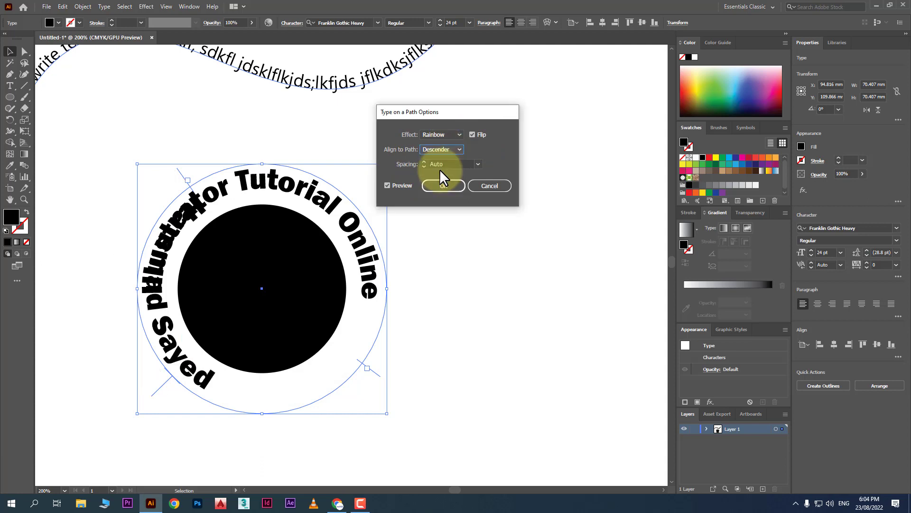
pyautogui.click(455, 187)
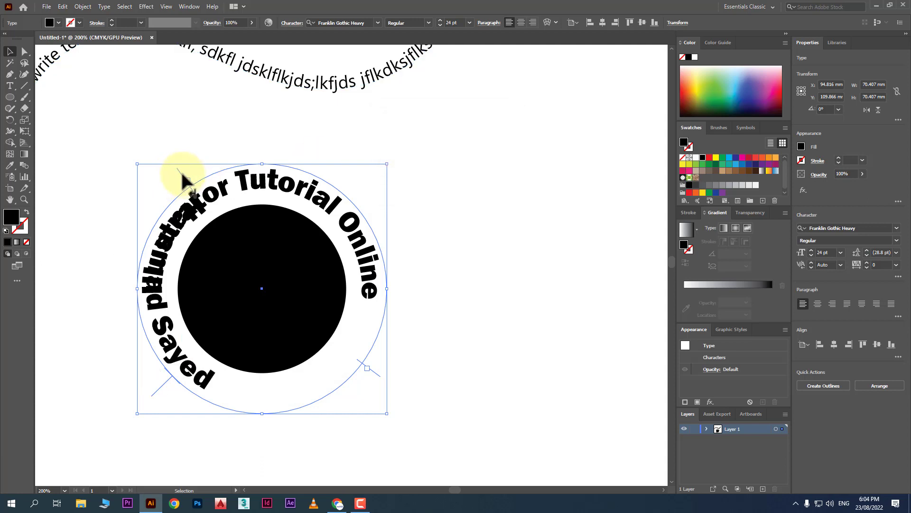
# Adjust the name's start, end and centre brackets so it shows in full along the bottom.
pyautogui.moveTo(187, 187); pyautogui.dragTo(164, 360)
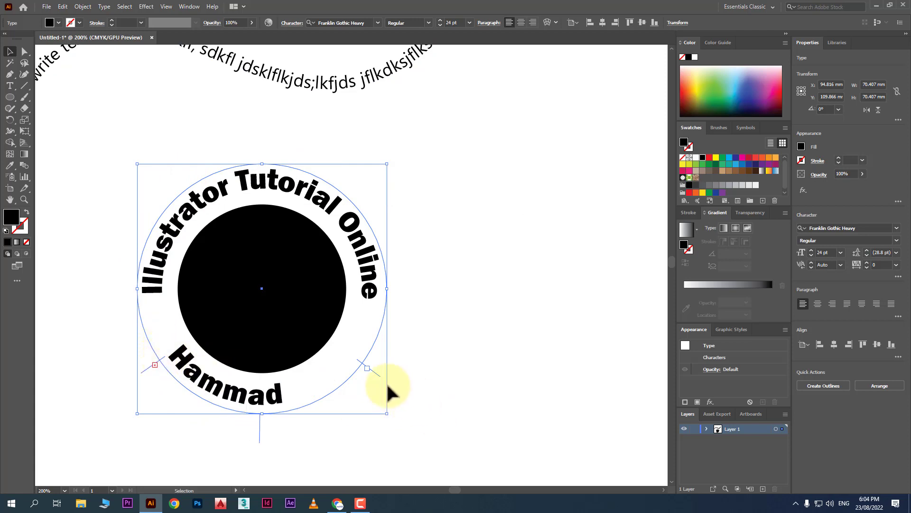
pyautogui.moveTo(377, 370); pyautogui.dragTo(400, 346)
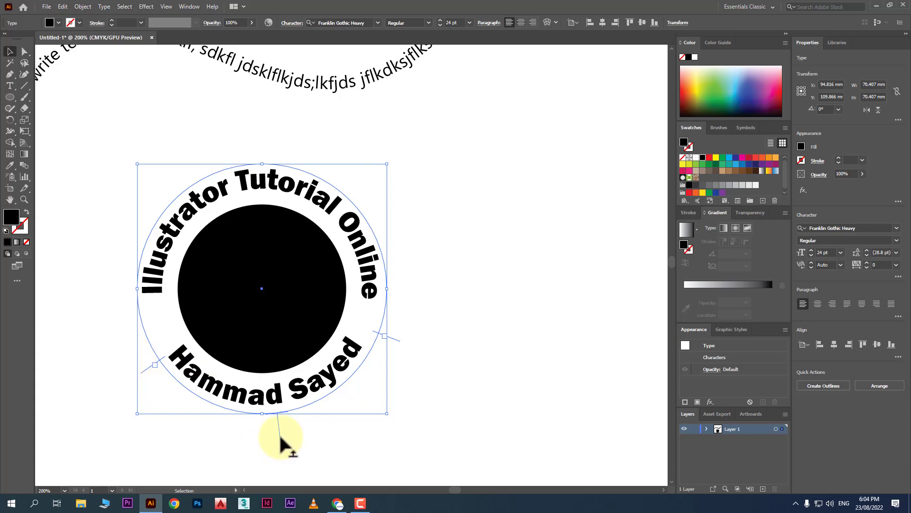
pyautogui.moveTo(281, 437)
pyautogui.mouseDown()
pyautogui.moveTo(271, 434)
pyautogui.moveTo(274, 448)
pyautogui.moveTo(279, 443)
pyautogui.mouseUp()
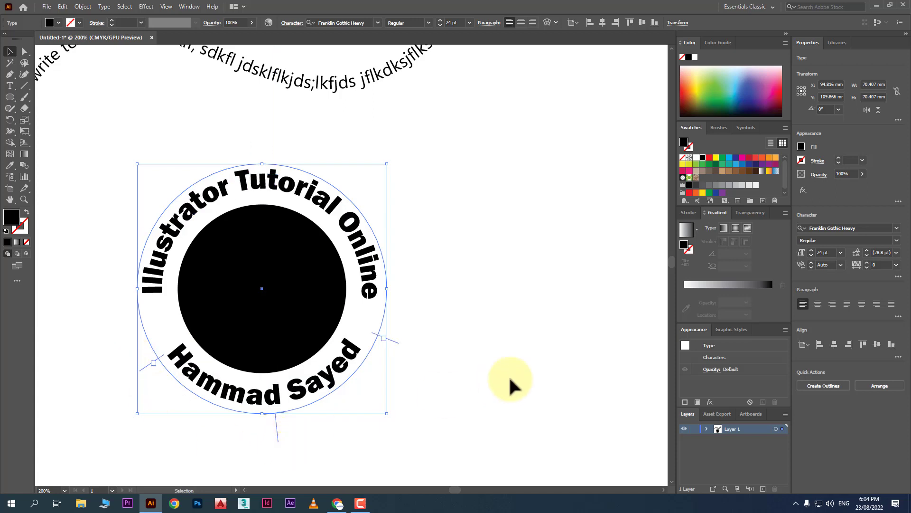
pyautogui.click(522, 368)
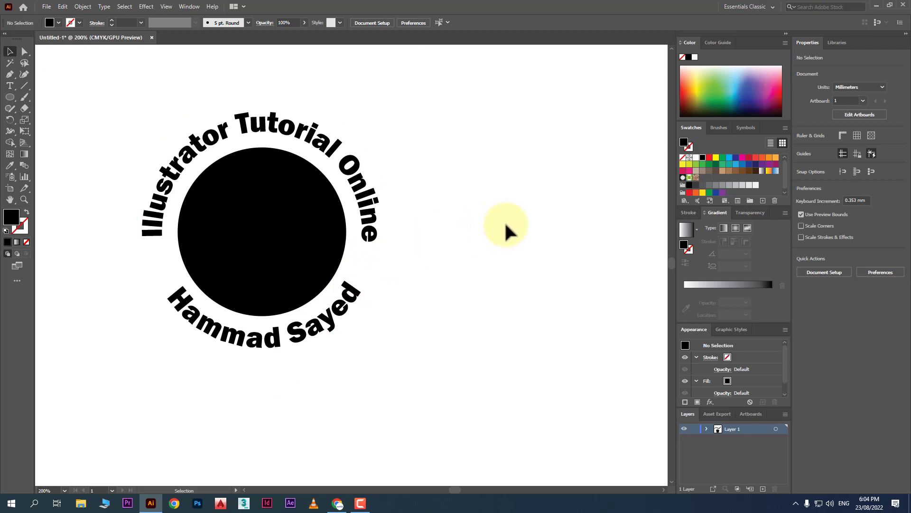
# Undo a trial move of the top curved text off the disc and deselect.
pyautogui.scroll(1, 539, 225)
pyautogui.scroll(-1, 537, 217)
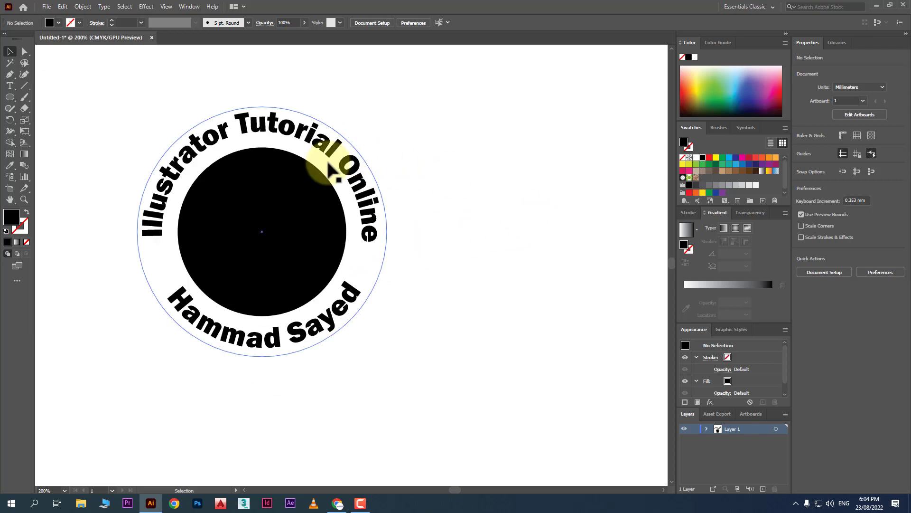
pyautogui.moveTo(315, 160); pyautogui.dragTo(555, 151)
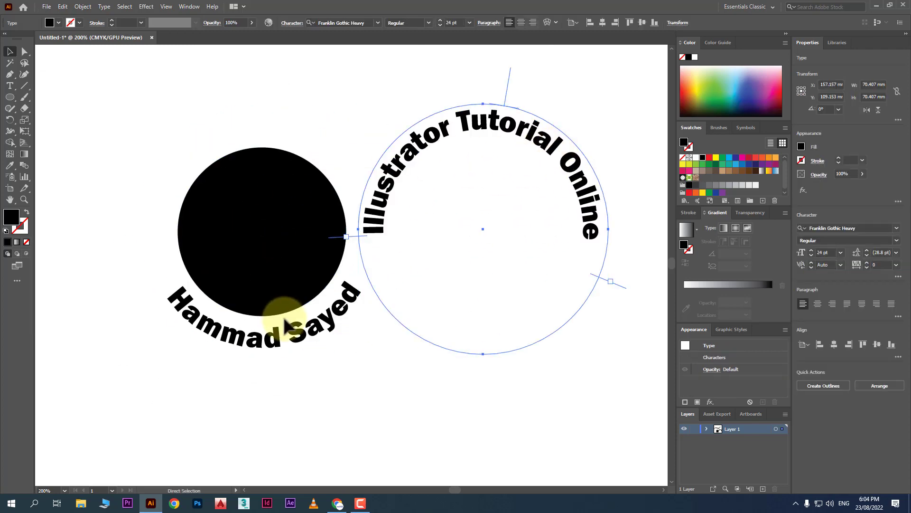
pyautogui.hotkey('ctrl', 'z')
pyautogui.click(454, 329)
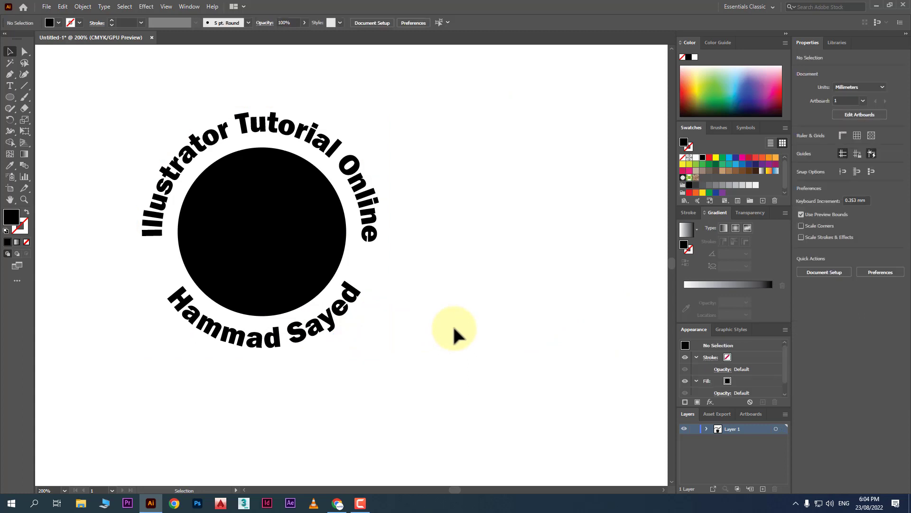
# Draw a circle right of the disc, make it a 1 pt black outline with no fill, and position it.
pyautogui.click(10, 97)
pyautogui.moveTo(458, 157); pyautogui.dragTo(637, 360)
pyautogui.click(9, 52)
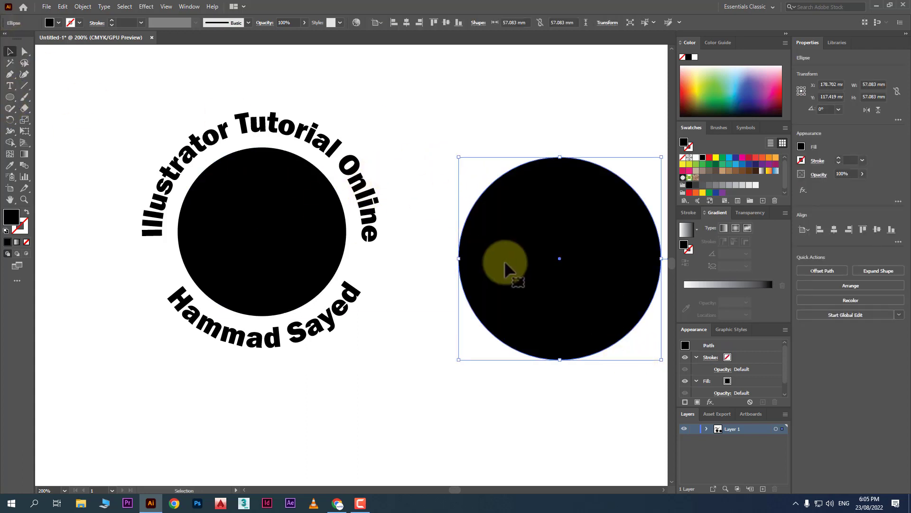
pyautogui.moveTo(504, 261); pyautogui.dragTo(497, 251)
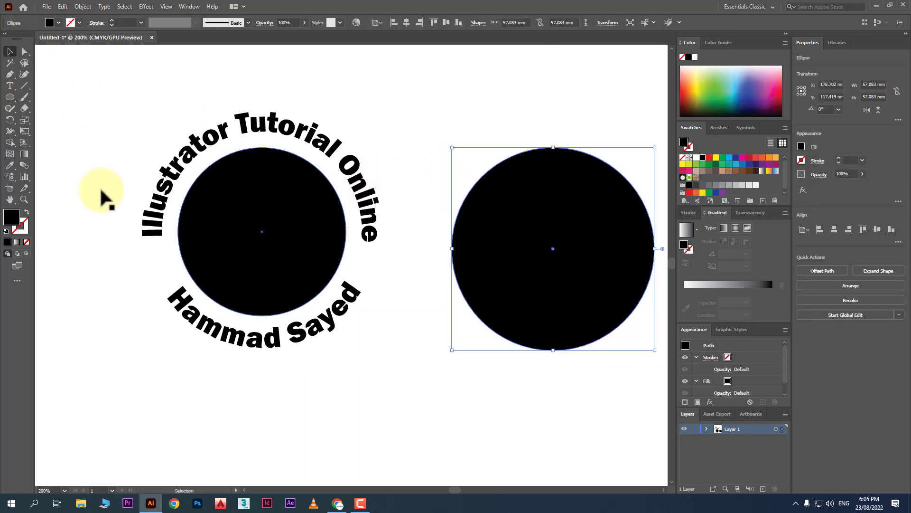
pyautogui.click(26, 212)
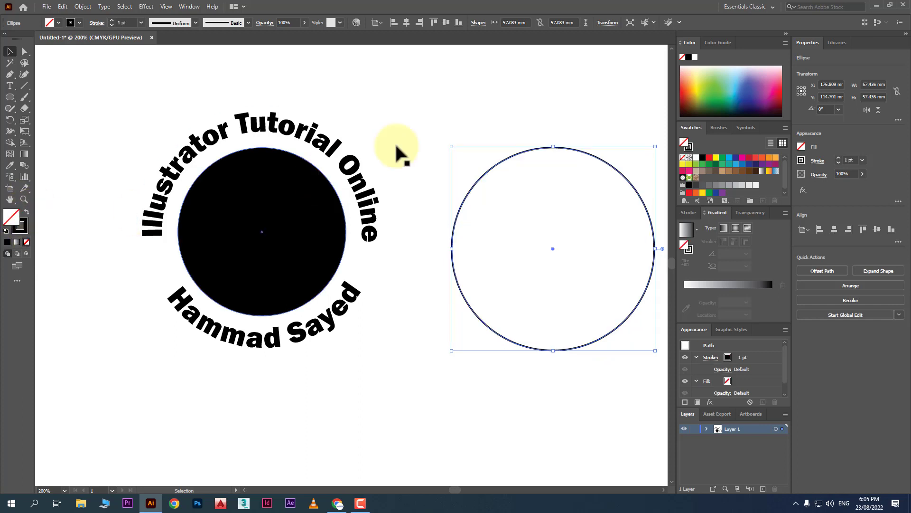
pyautogui.click(662, 489)
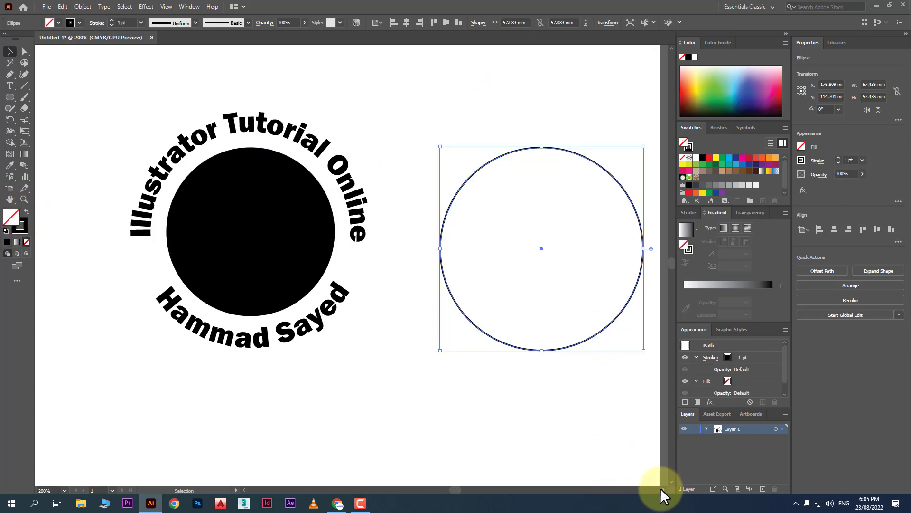
pyautogui.moveTo(396, 197); pyautogui.dragTo(376, 186)
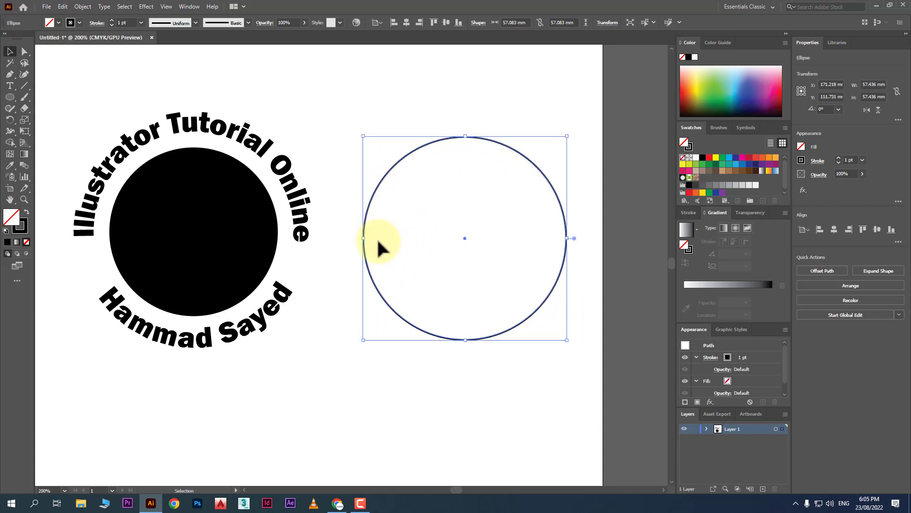
# Cut the circle's path at its left and right anchor points with Direct Selection.
pyautogui.click(24, 51)
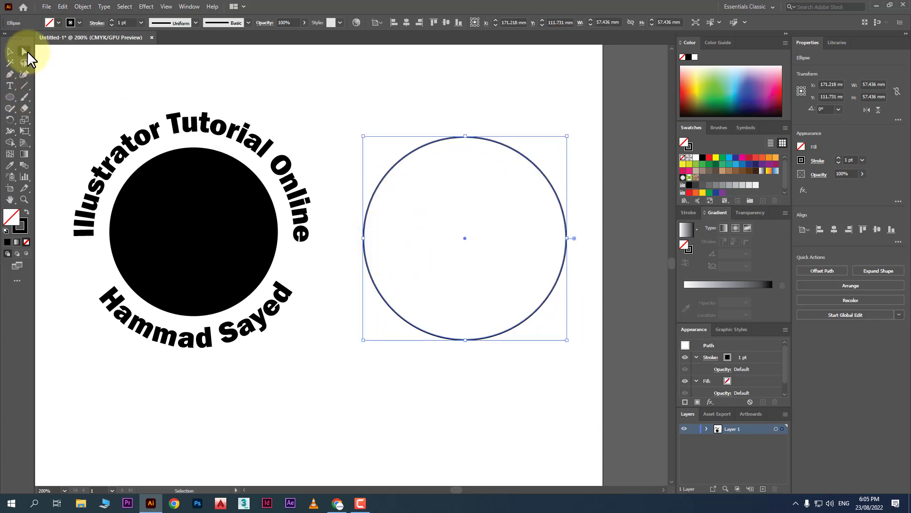
pyautogui.click(364, 238)
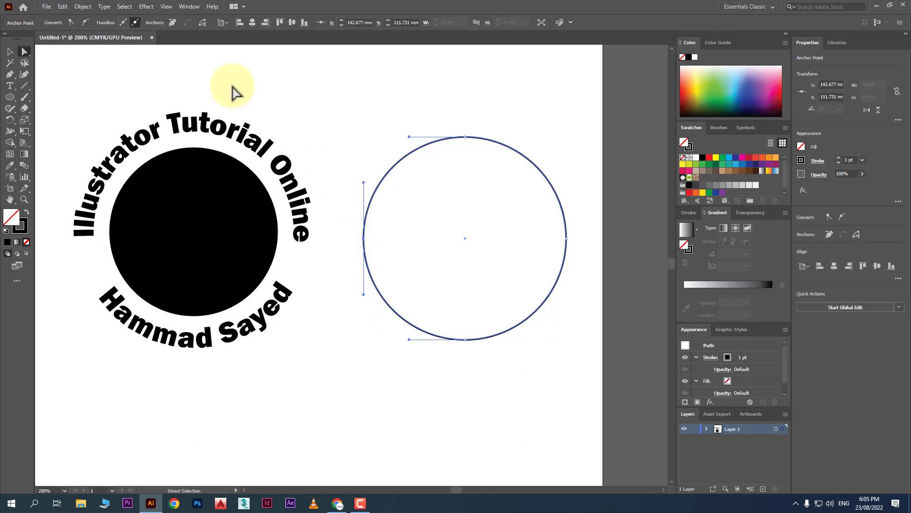
pyautogui.click(203, 23)
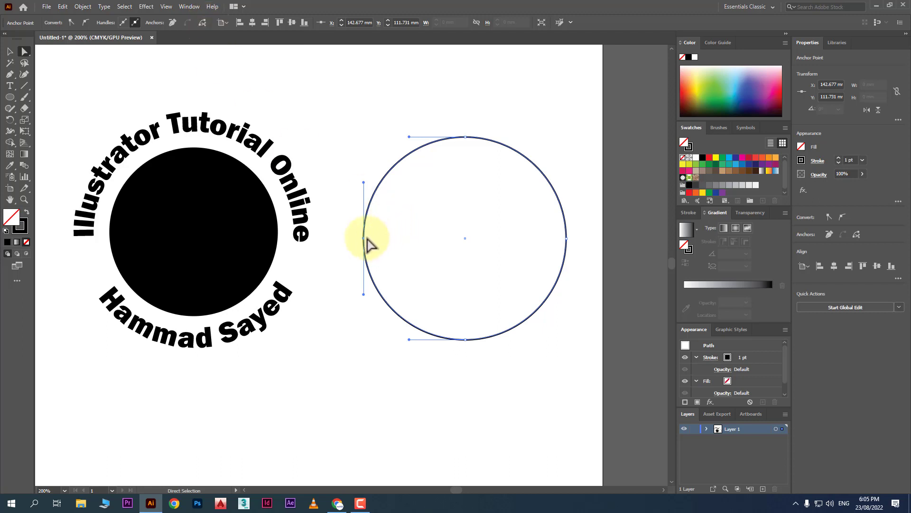
pyautogui.click(201, 22)
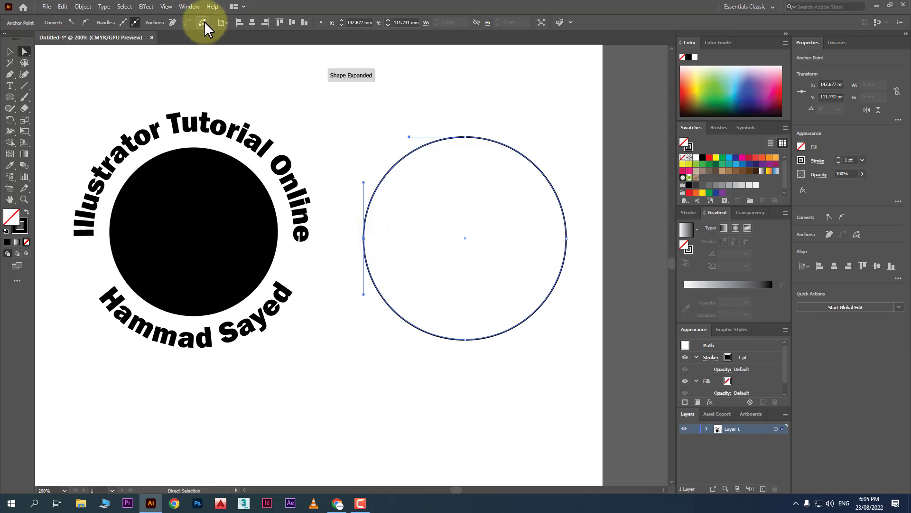
pyautogui.click(566, 239)
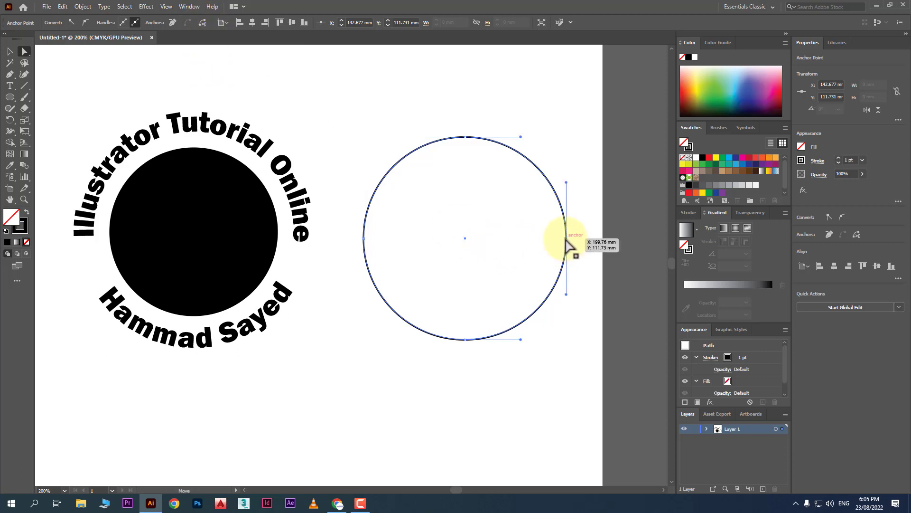
pyautogui.click(203, 21)
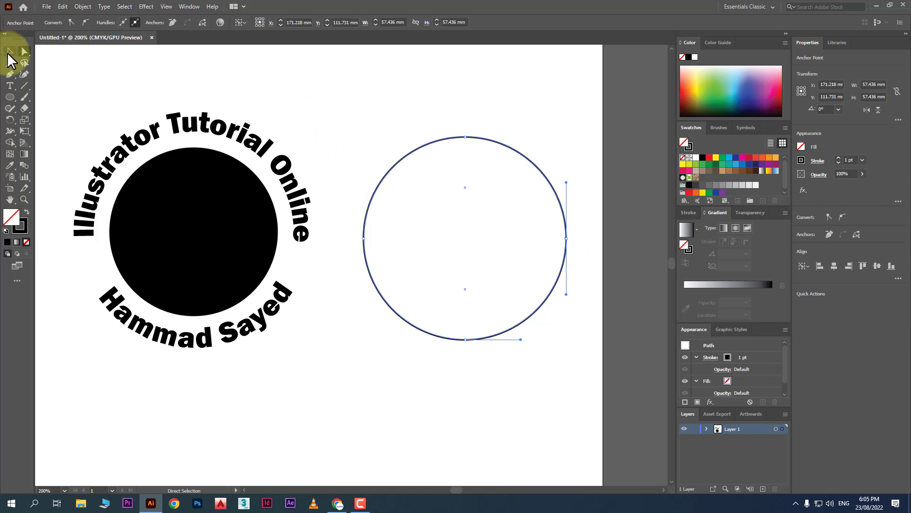
# Test the split by dragging the top half-arc up, then undo and deselect.
pyautogui.click(8, 53)
pyautogui.click(444, 124)
pyautogui.moveTo(463, 138); pyautogui.dragTo(460, 118)
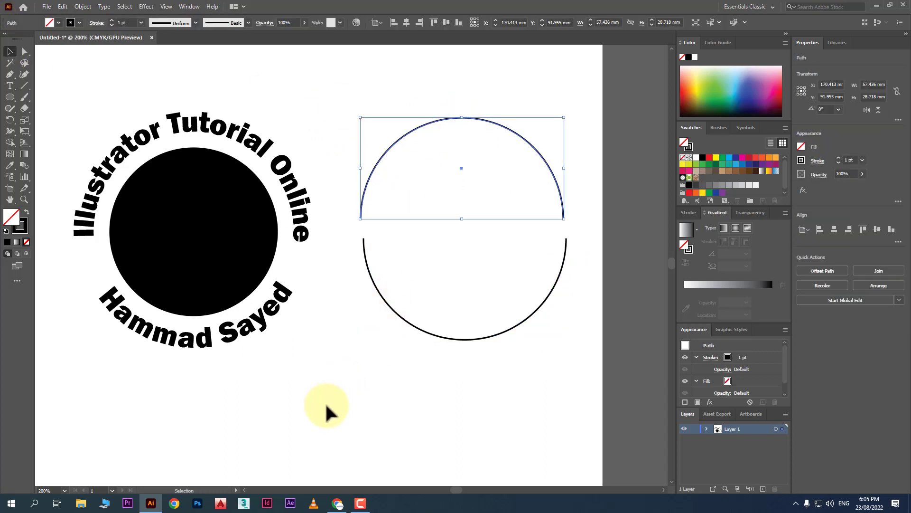
pyautogui.hotkey('ctrl', 'z')
pyautogui.hotkey('ctrl', 'z')
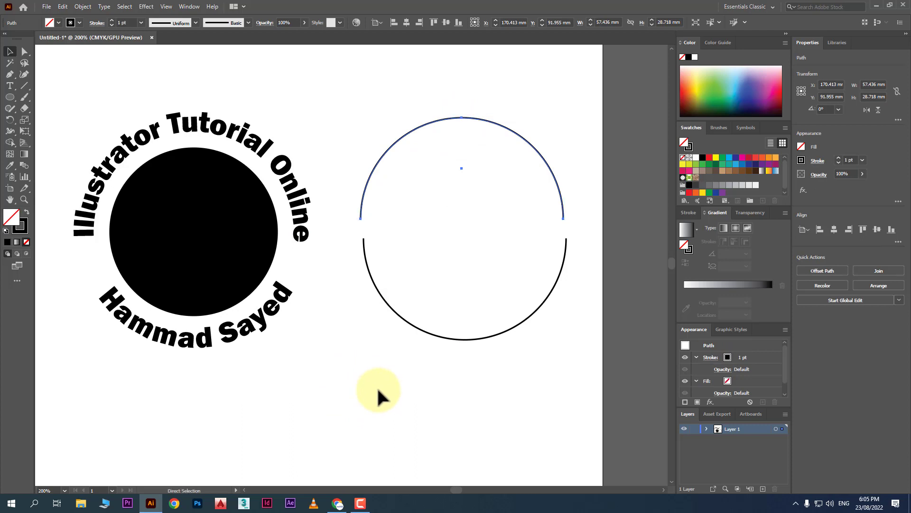
pyautogui.click(338, 367)
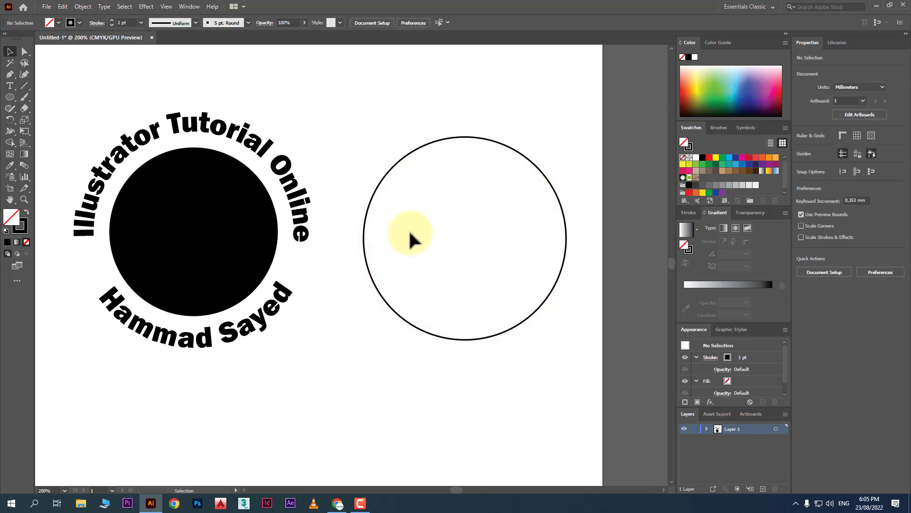
# Reset the Character panel to its default settings with the Type tool active.
pyautogui.click(10, 86)
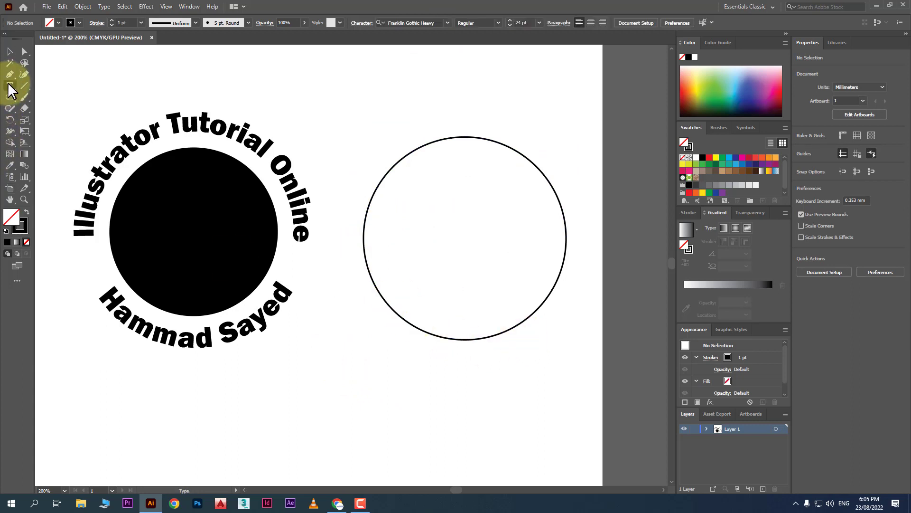
pyautogui.click(362, 24)
pyautogui.click(367, 30)
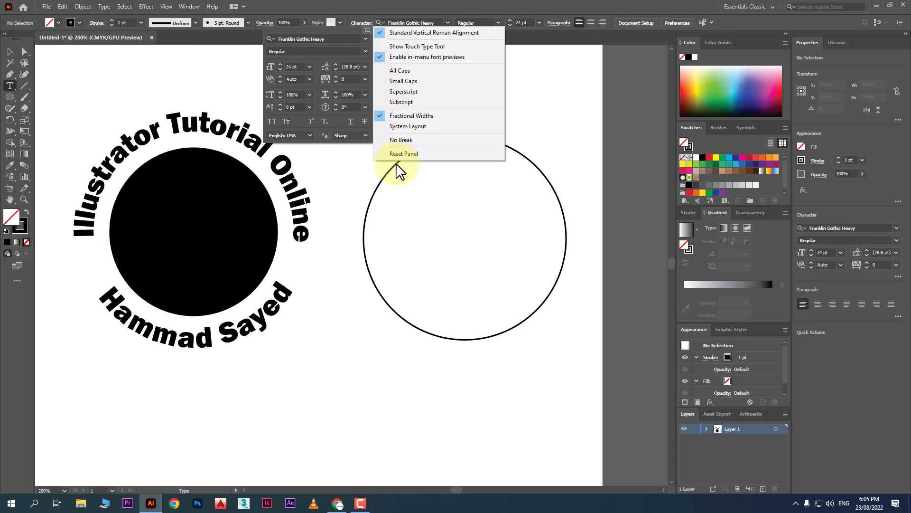
pyautogui.click(409, 153)
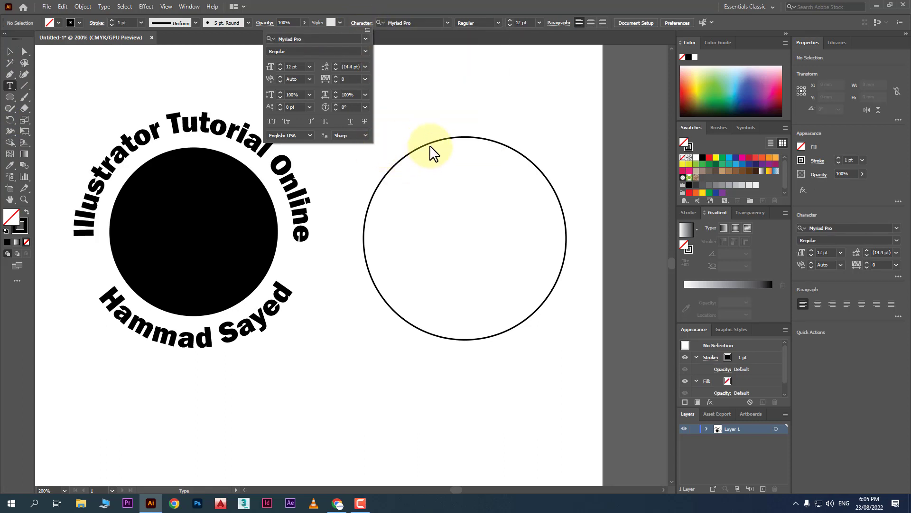
pyautogui.click(11, 86)
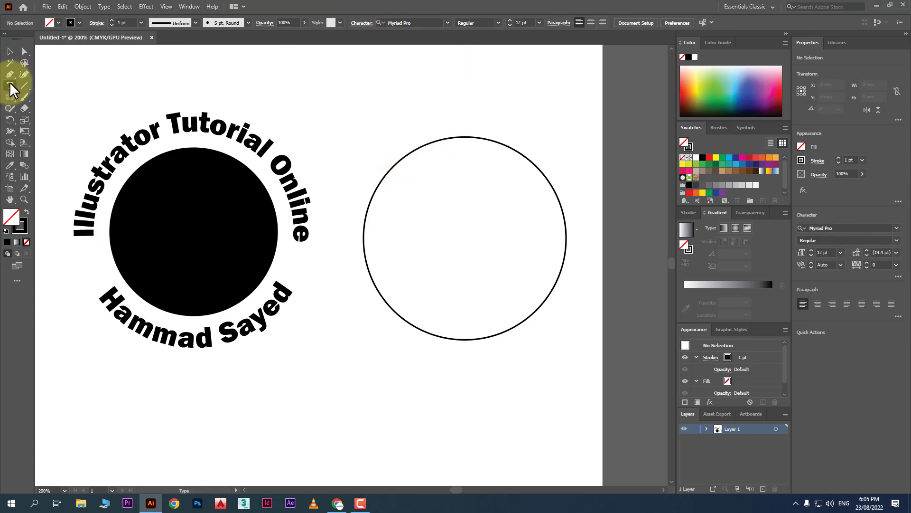
# Type 'Illustrator Tutorial Online' along the top half-arc in place of the placeholder text.
pyautogui.click(427, 139)
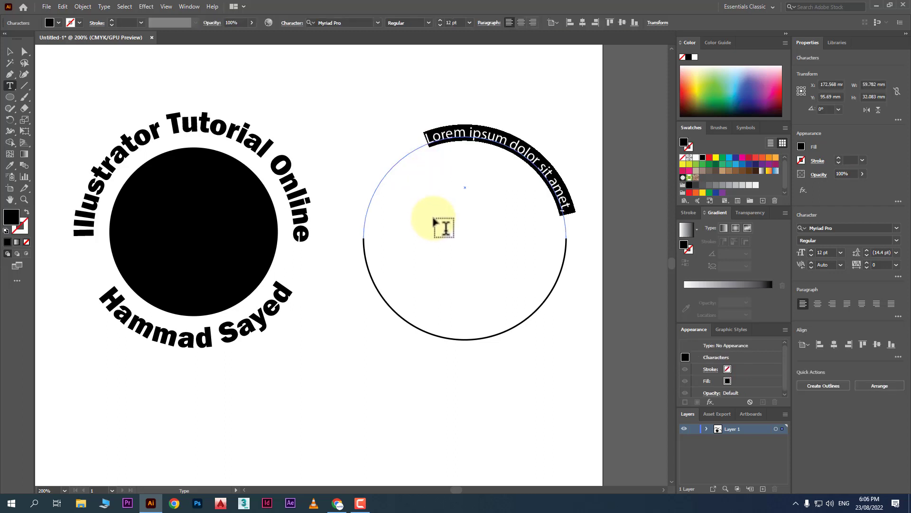
pyautogui.press('BackSpace')
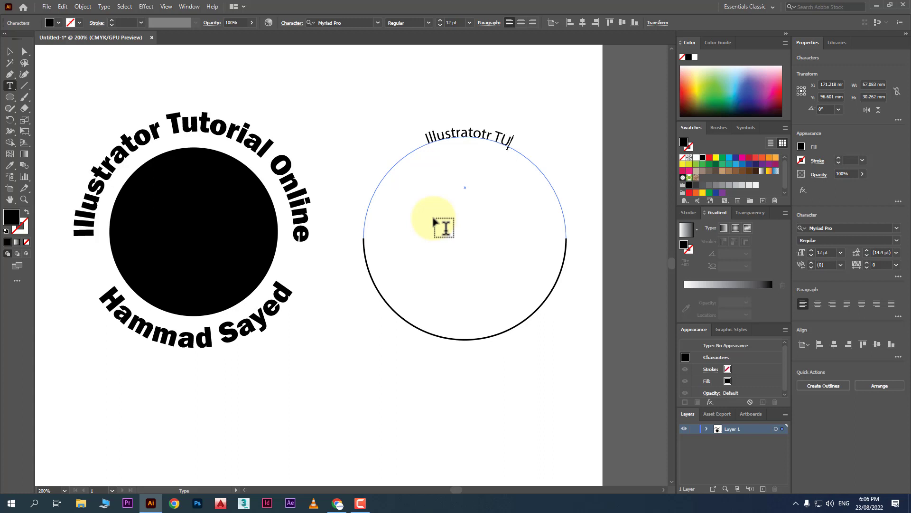
pyautogui.press('BackSpace')
pyautogui.press('BackSpace')
pyautogui.press('BackSpace')
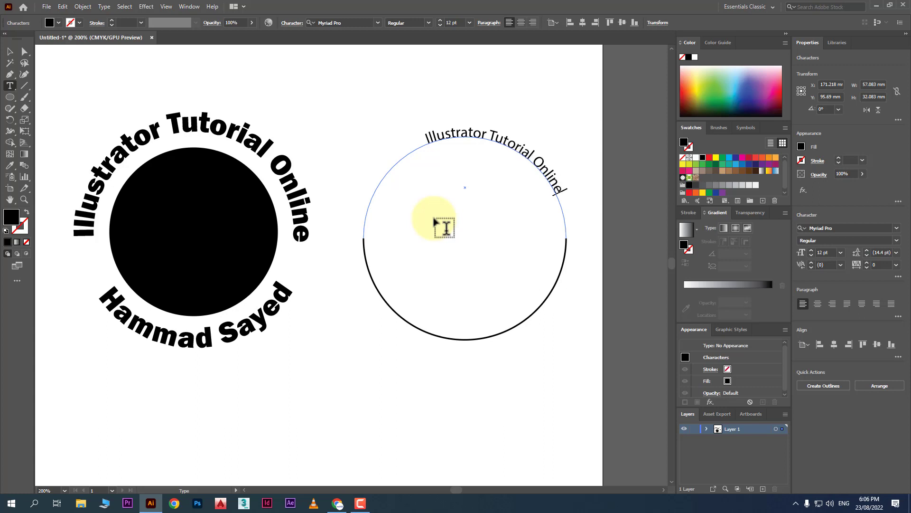
pyautogui.click(10, 51)
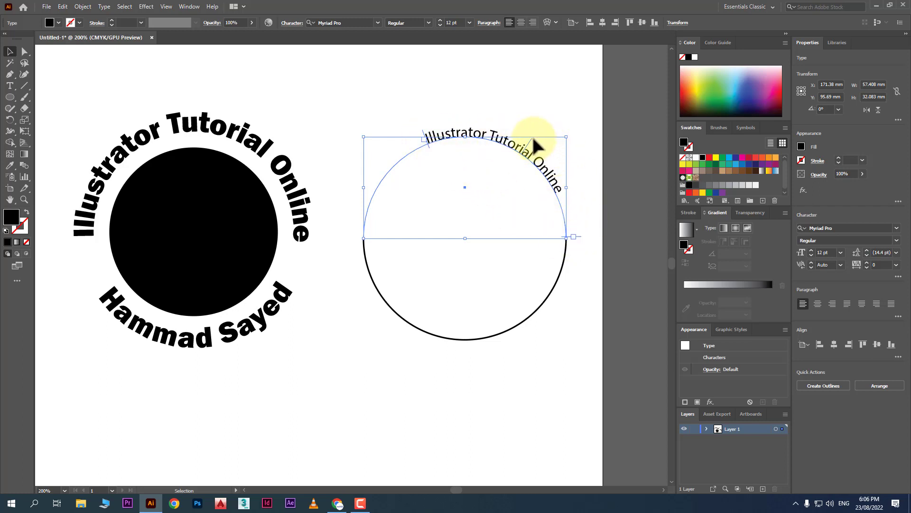
# Centre 'Illustrator Tutorial Online' on the top arc and type the name along the bottom arc.
pyautogui.moveTo(529, 132); pyautogui.dragTo(484, 124)
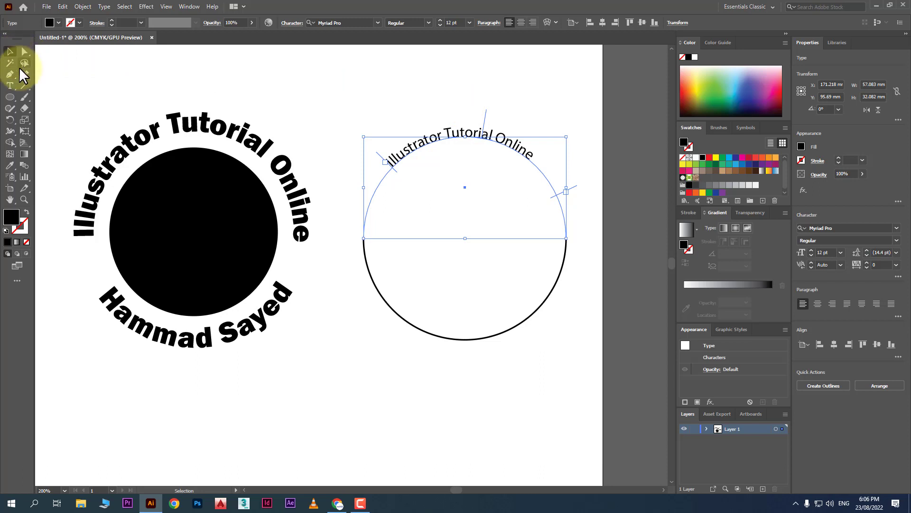
pyautogui.click(10, 86)
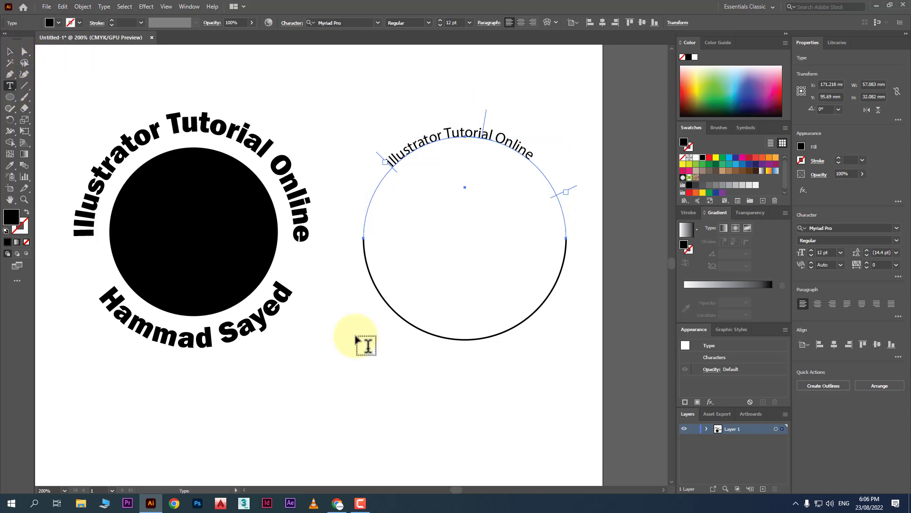
pyautogui.click(383, 300)
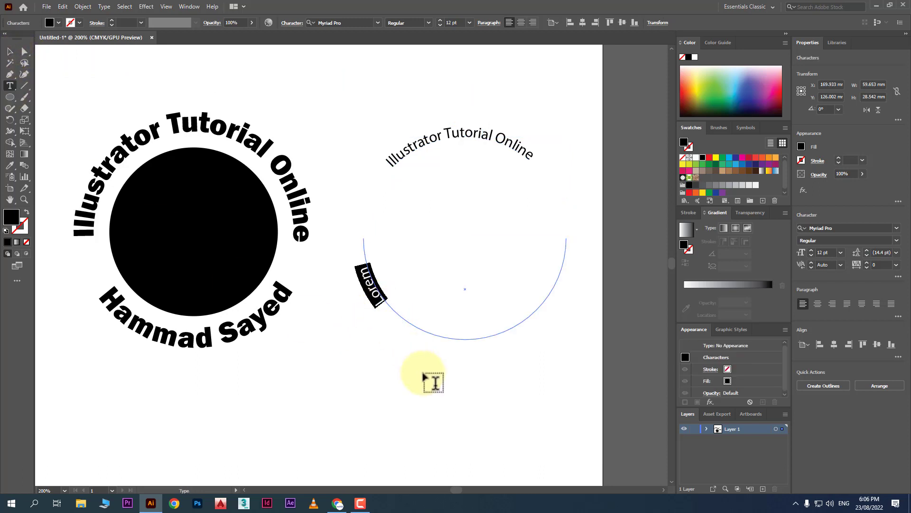
pyautogui.write('Hammad')
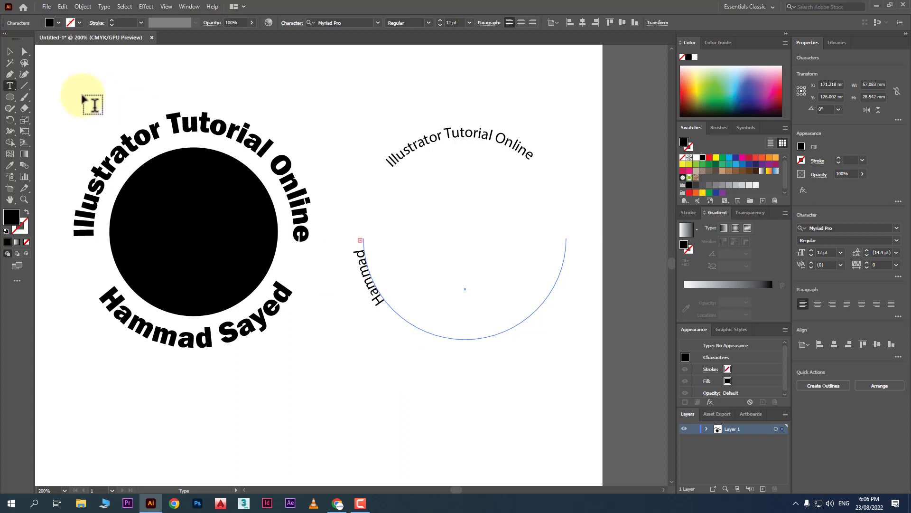
pyautogui.click(10, 51)
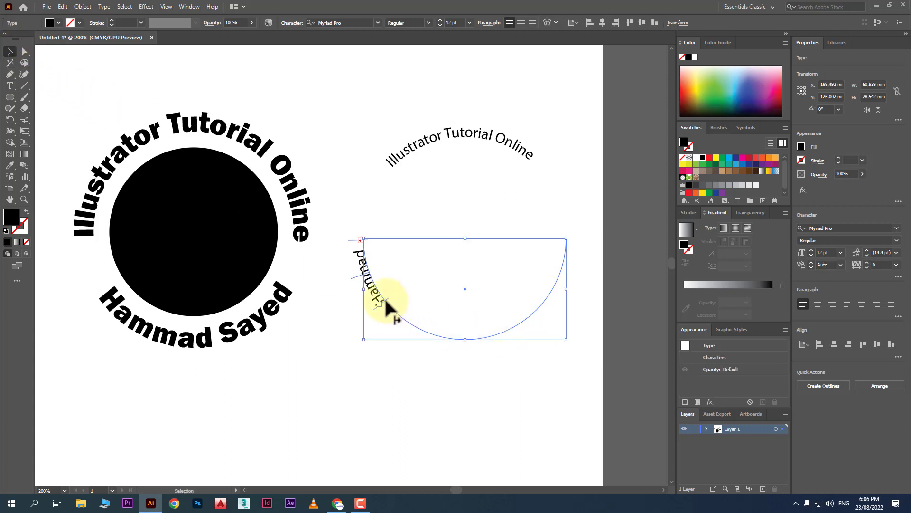
pyautogui.moveTo(387, 304); pyautogui.dragTo(499, 346)
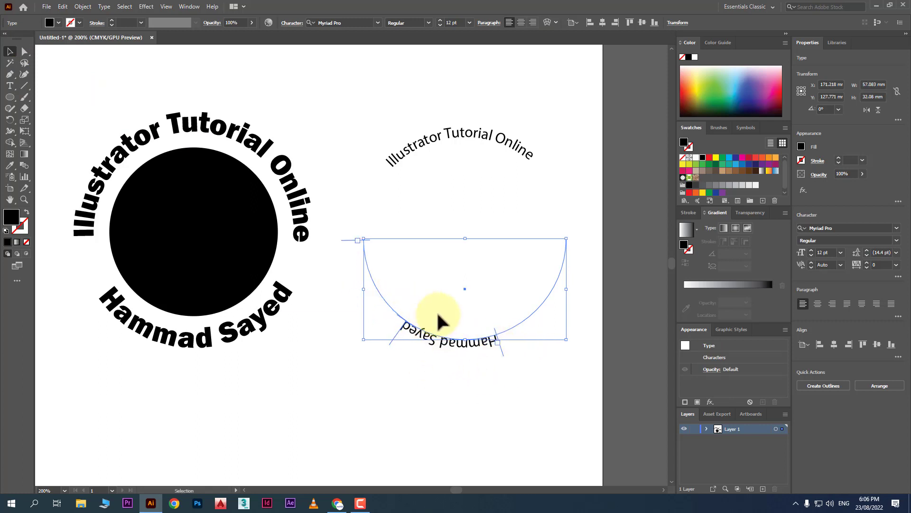
# Flip the bottom name with Descender alignment in Type on a Path Options and centre it along the arc's bottom.
pyautogui.click(103, 7)
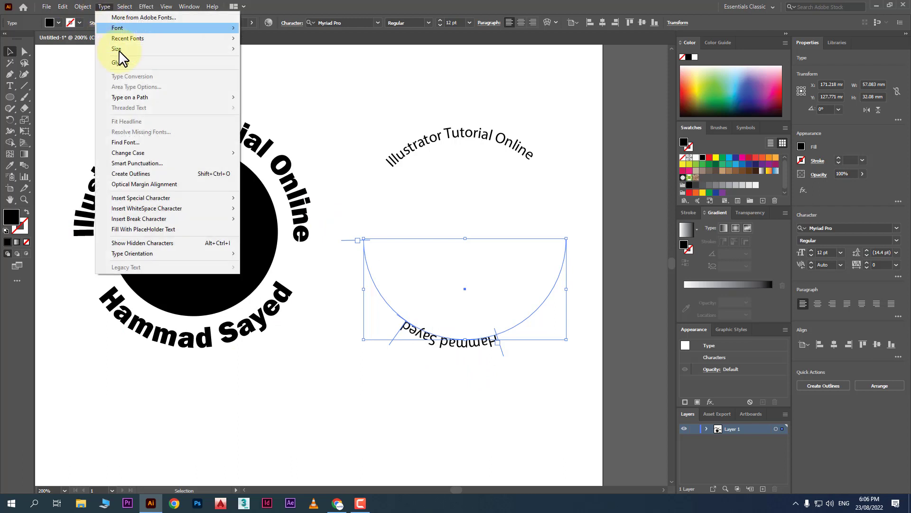
pyautogui.moveTo(185, 97)
pyautogui.click(306, 154)
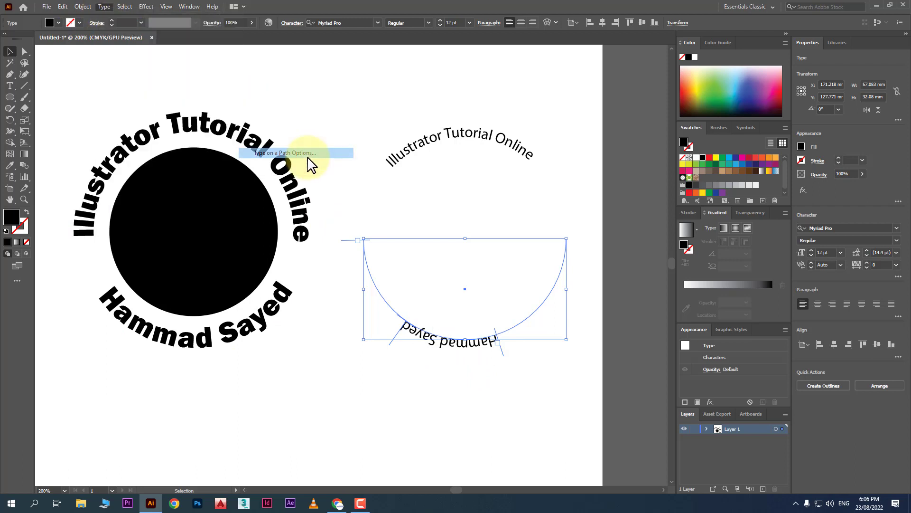
pyautogui.click(400, 186)
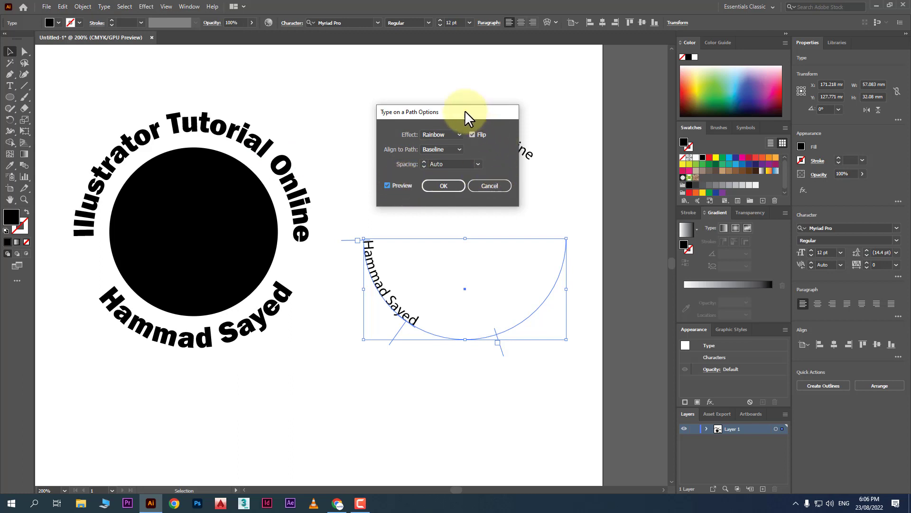
pyautogui.moveTo(465, 111); pyautogui.dragTo(395, 79)
pyautogui.click(372, 119)
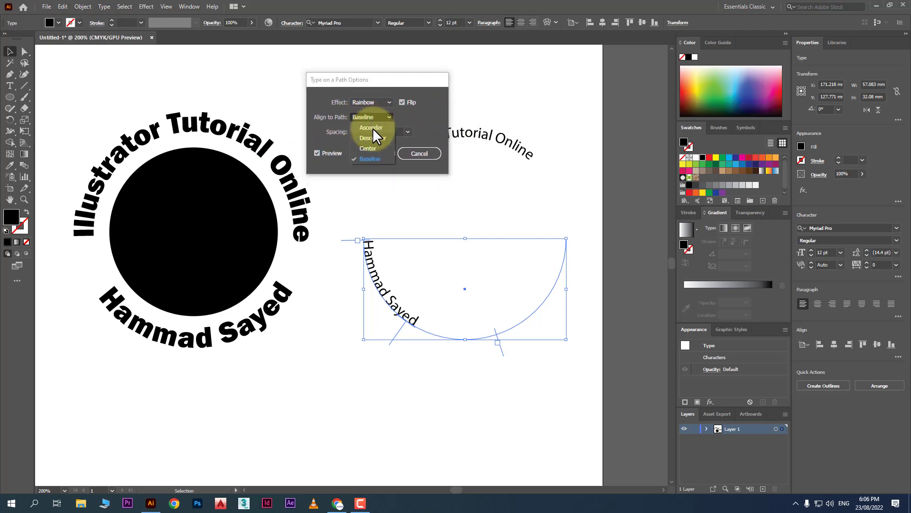
pyautogui.click(373, 137)
pyautogui.click(386, 154)
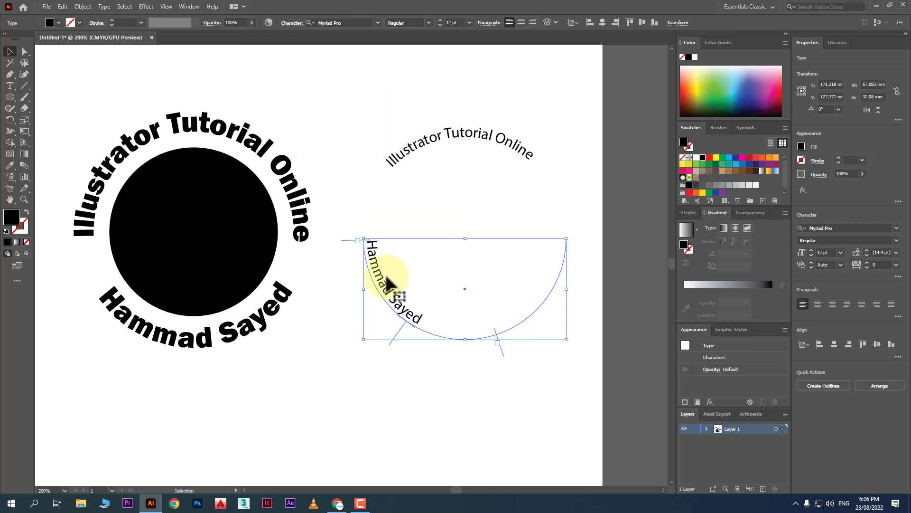
pyautogui.moveTo(396, 340); pyautogui.dragTo(499, 379)
pyautogui.click(476, 397)
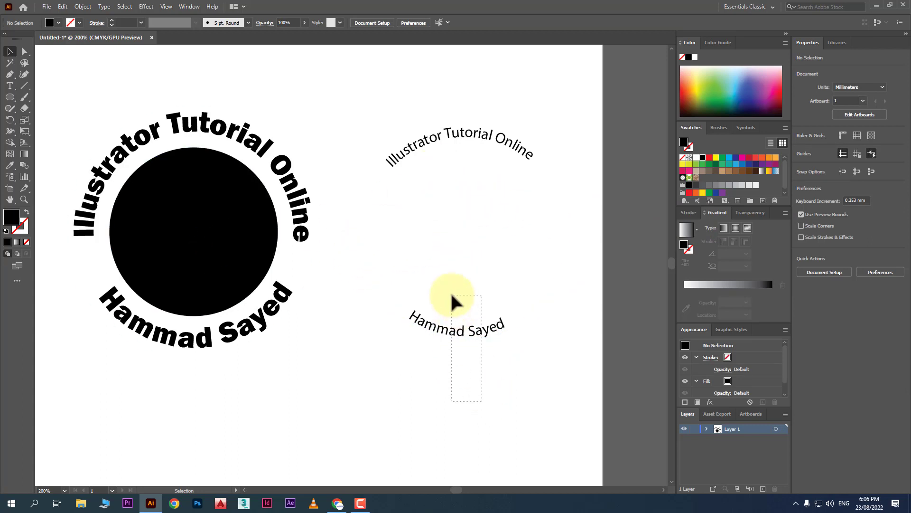
# Drag the name lower beneath the top text, undoing an accidental upward move of the top text.
pyautogui.click(446, 331)
pyautogui.moveTo(446, 331); pyautogui.dragTo(451, 363)
pyautogui.moveTo(472, 159); pyautogui.dragTo(470, 124)
pyautogui.click(388, 416)
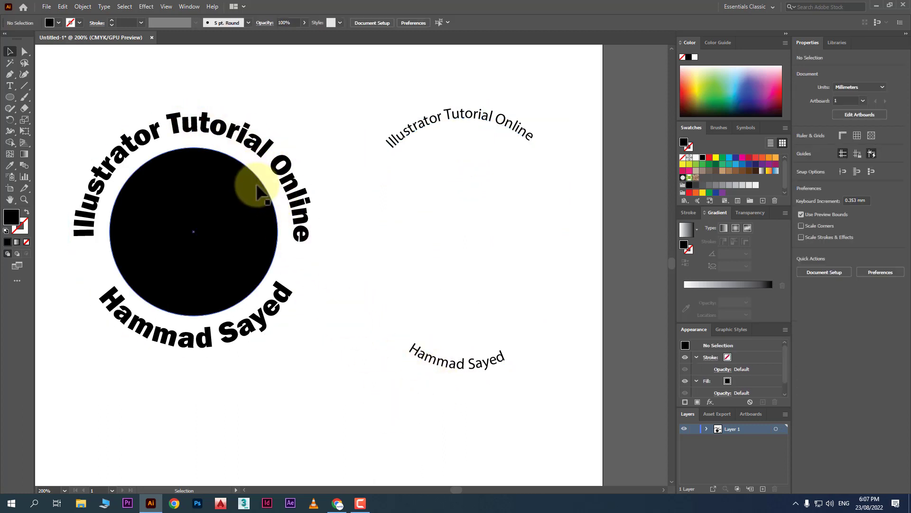
pyautogui.hotkey('ctrl', 'z')
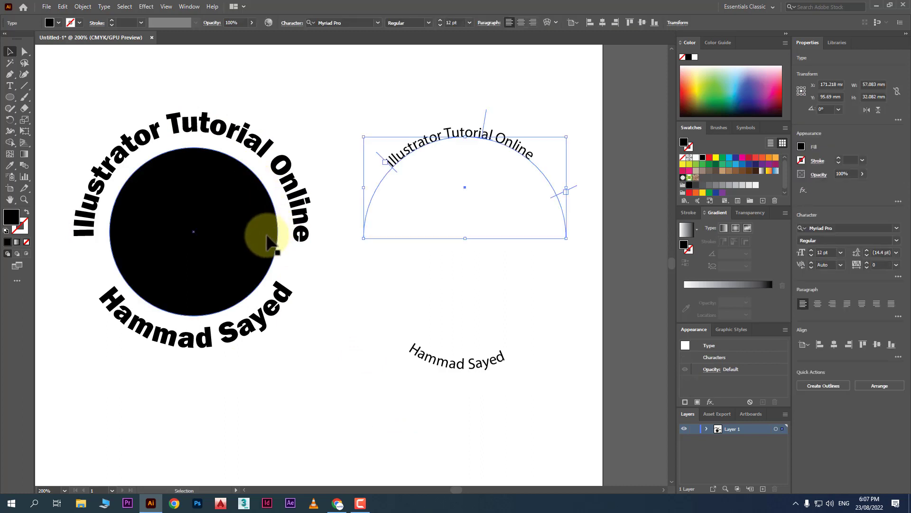
pyautogui.scroll(-1, 309, 342)
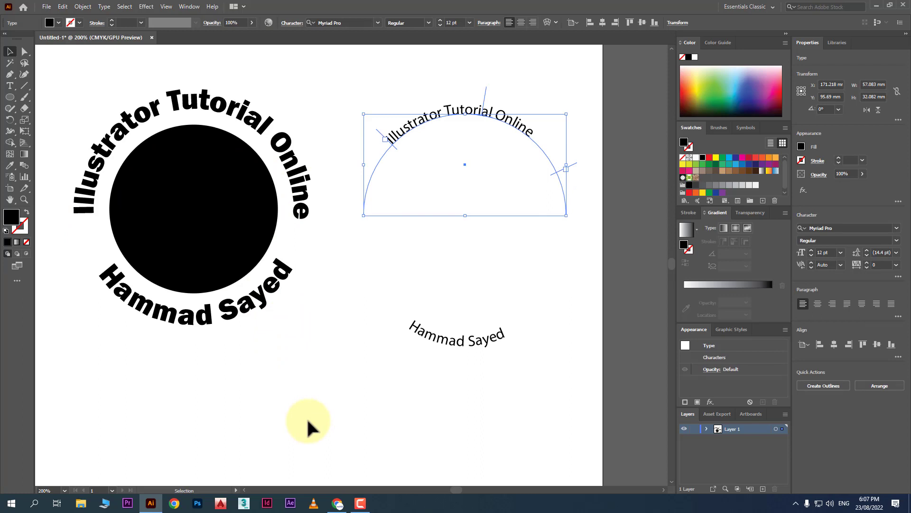
pyautogui.click(16, 83)
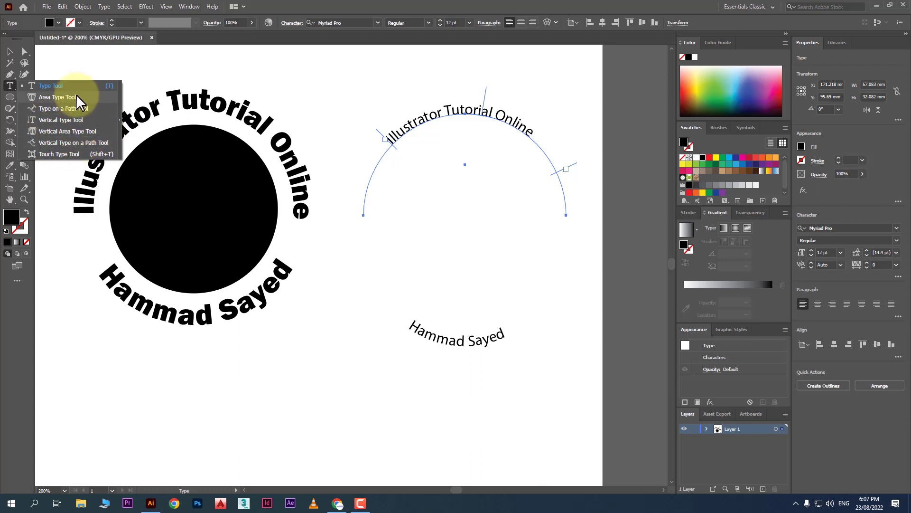
# Type 'Vertical' as vertical text below the disc and reset the paragraph settings so its letters stand upright.
pyautogui.click(62, 120)
pyautogui.scroll(-2, 244, 295)
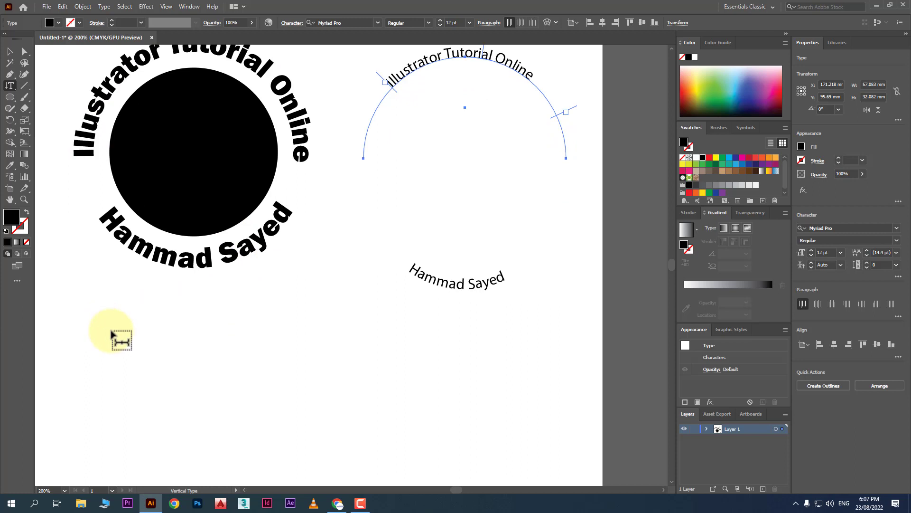
pyautogui.click(104, 327)
pyautogui.write('Vertical')
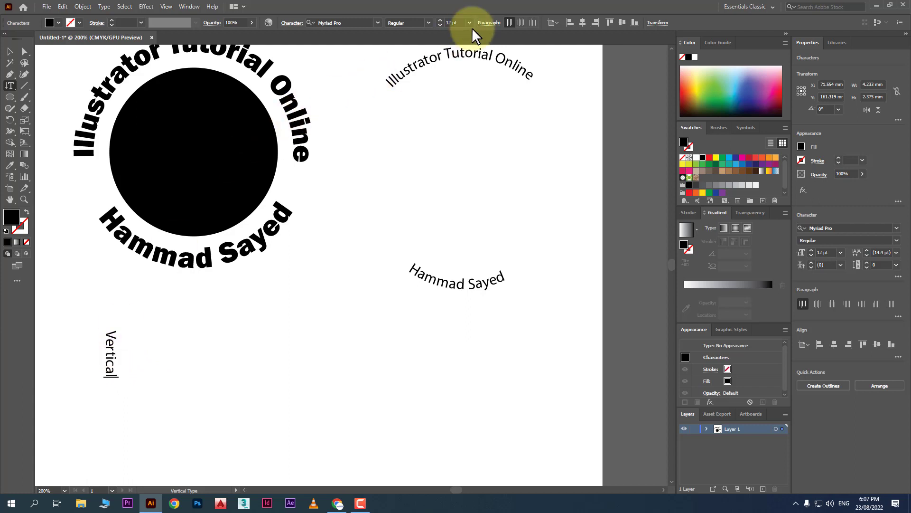
pyautogui.click(488, 23)
pyautogui.click(496, 29)
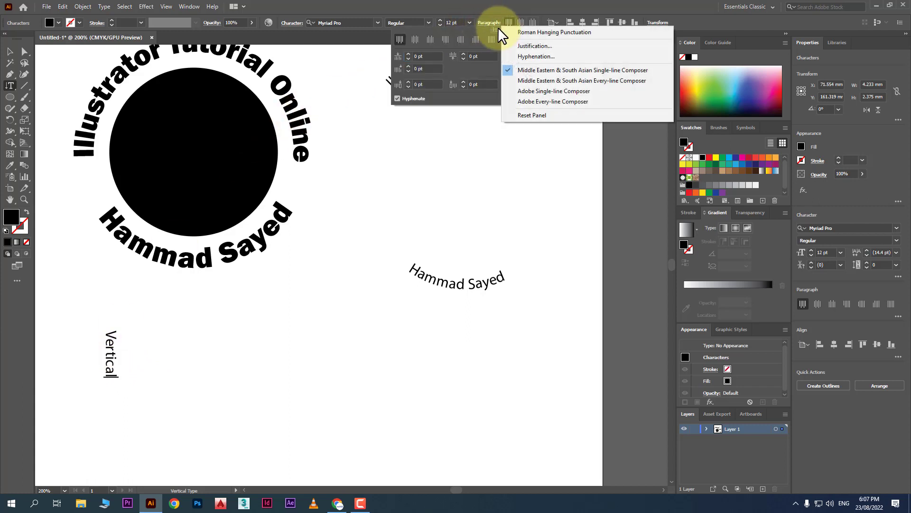
pyautogui.click(539, 116)
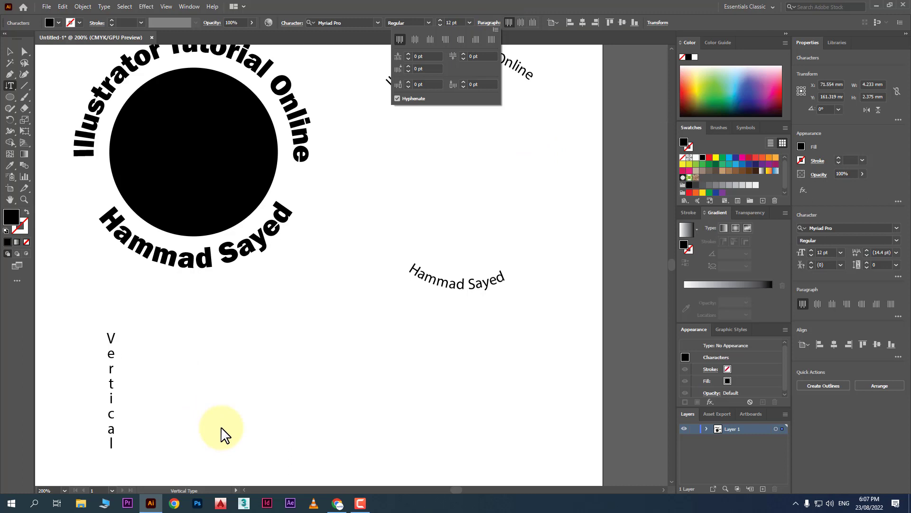
pyautogui.click(10, 85)
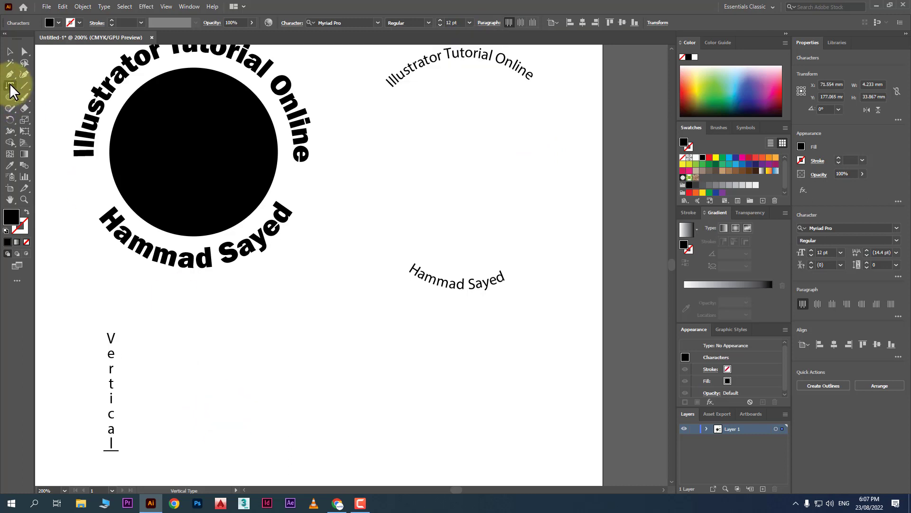
# Drag a vertical text area to the right of 'Vertical' and reset its paragraph settings.
pyautogui.moveTo(145, 323); pyautogui.dragTo(334, 468)
pyautogui.click(491, 23)
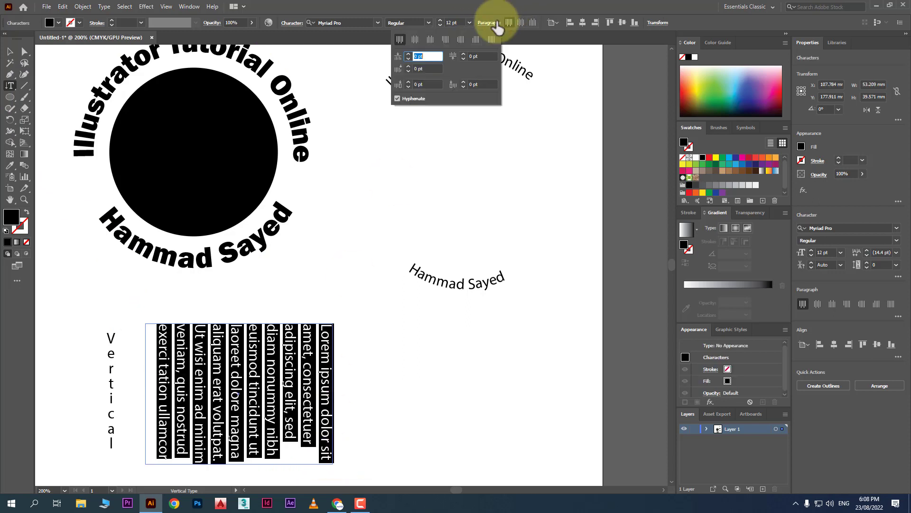
pyautogui.click(495, 30)
pyautogui.click(532, 116)
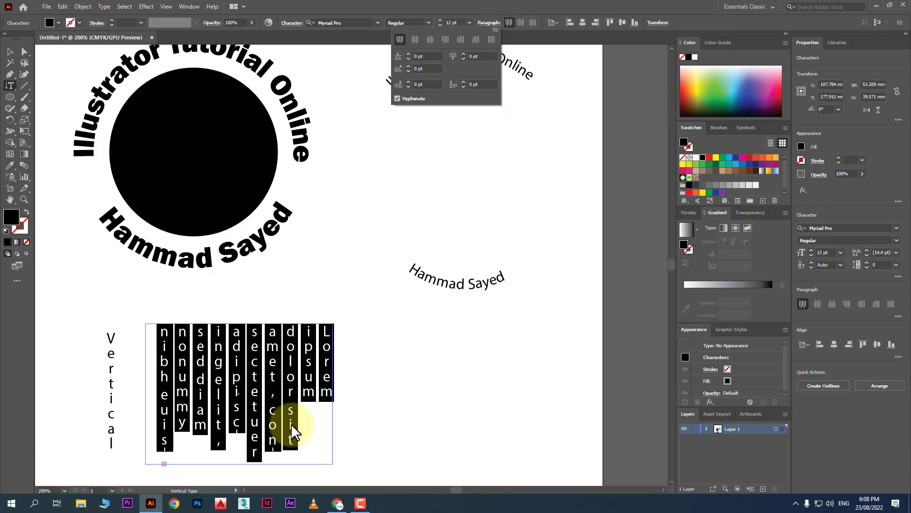
pyautogui.click(9, 84)
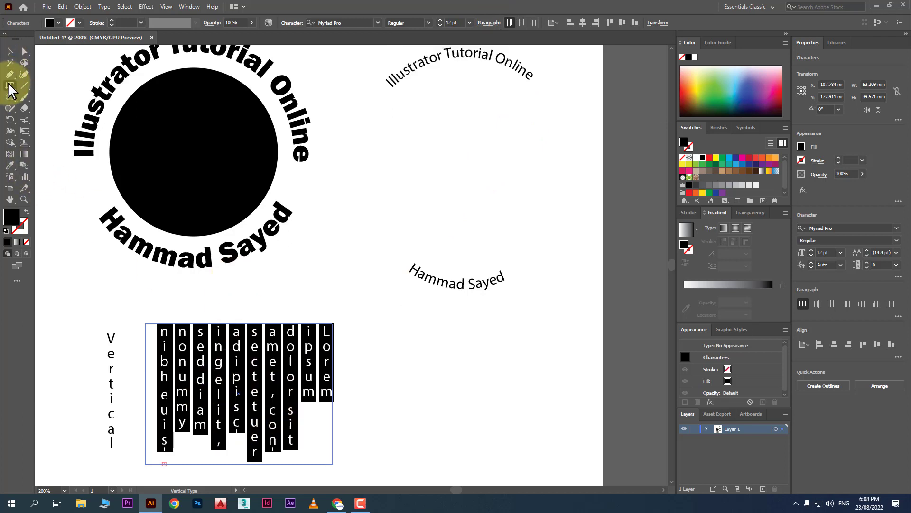
# Draw a circle to the right of the vertical Lorem ipsum columns.
pyautogui.click(10, 85)
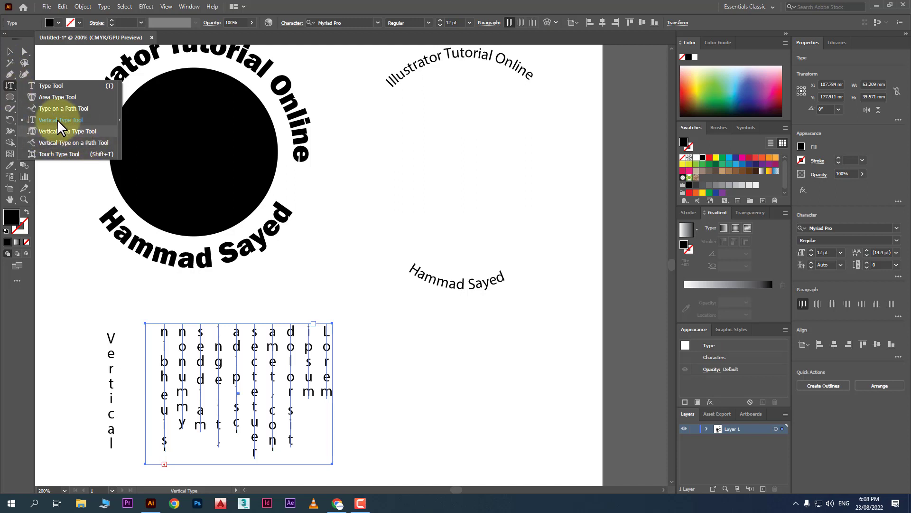
pyautogui.click(10, 97)
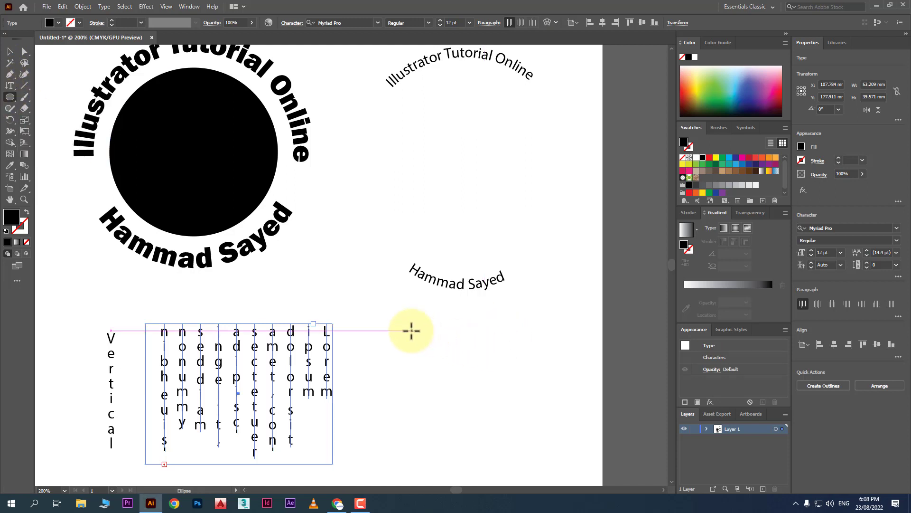
pyautogui.moveTo(411, 328); pyautogui.dragTo(560, 471)
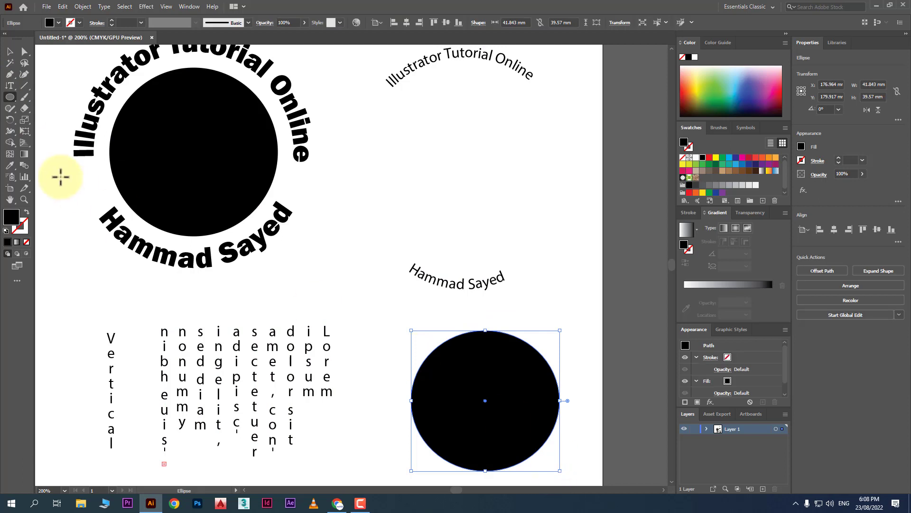
# Fill the circle with vertical area-type placeholder text, undoing a trial paragraph reset.
pyautogui.moveTo(9, 87); pyautogui.dragTo(45, 130)
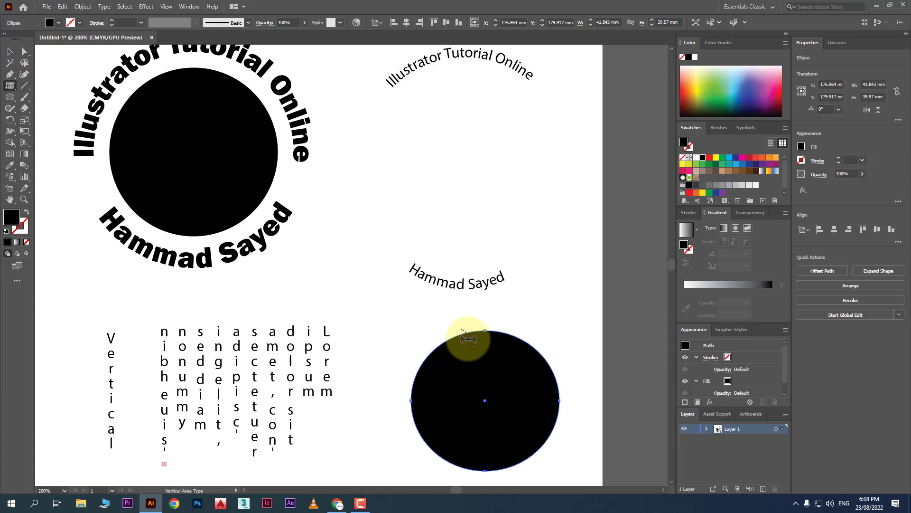
pyautogui.click(480, 344)
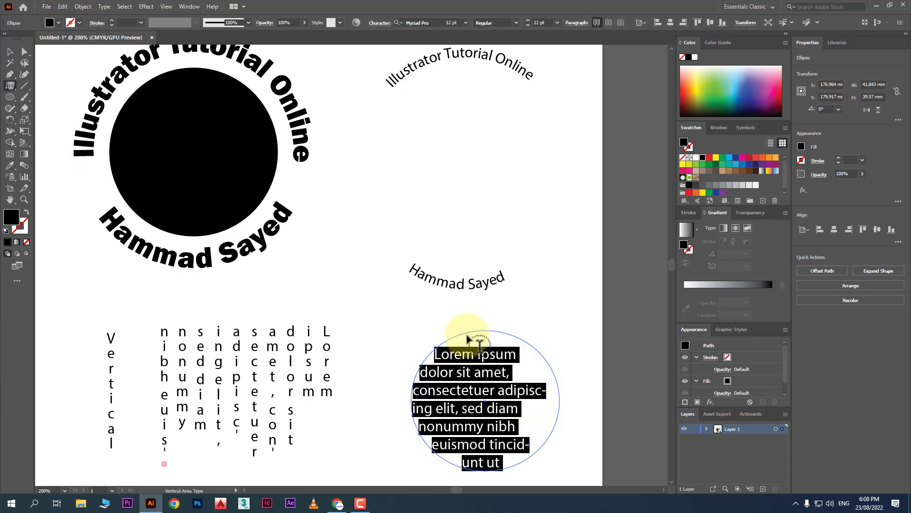
pyautogui.hotkey('ctrl', 'z')
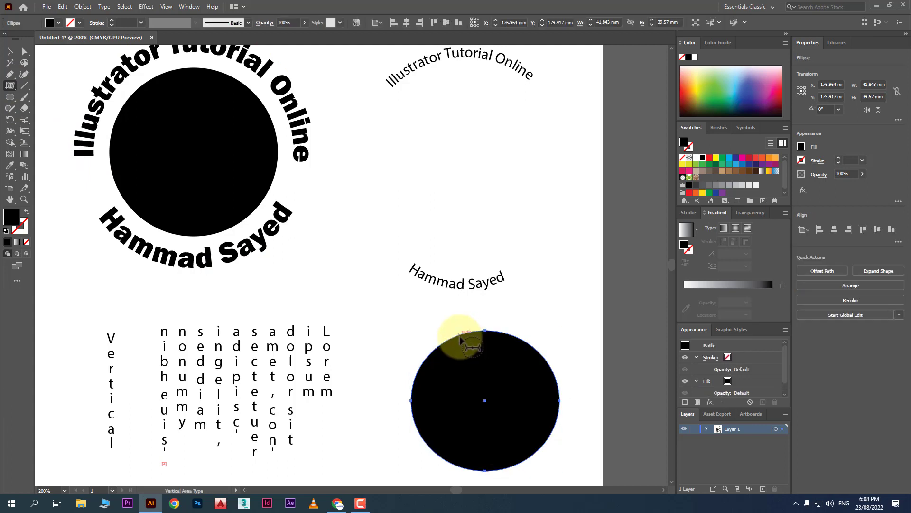
pyautogui.click(460, 332)
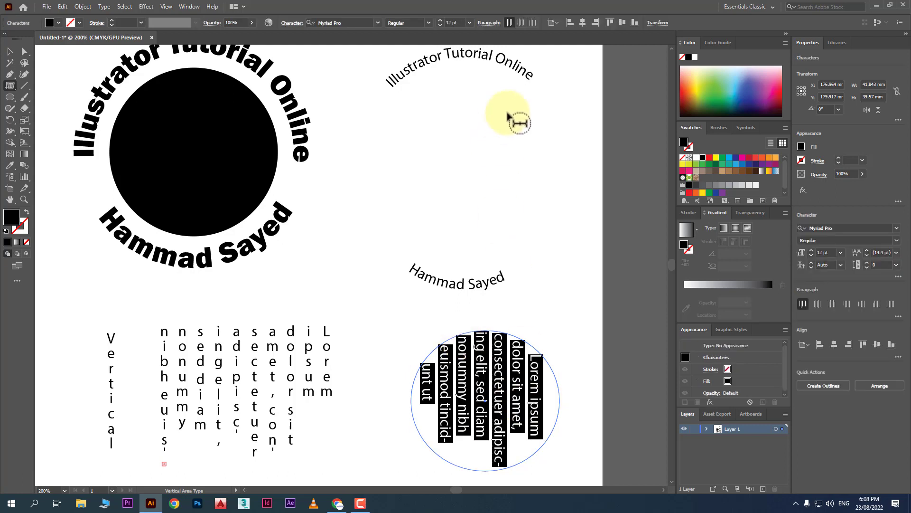
pyautogui.click(493, 24)
pyautogui.click(496, 29)
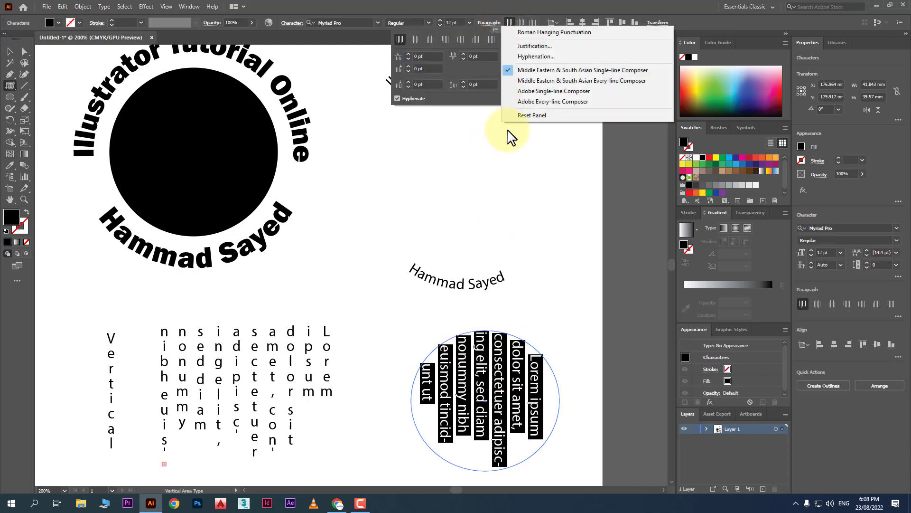
pyautogui.click(521, 117)
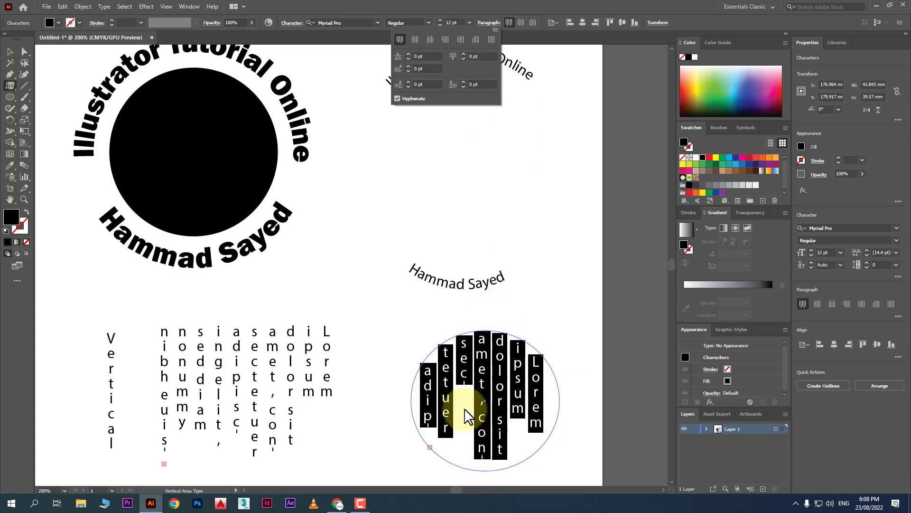
pyautogui.hotkey('ctrl', 'z')
pyautogui.hotkey('ctrl', 'z')
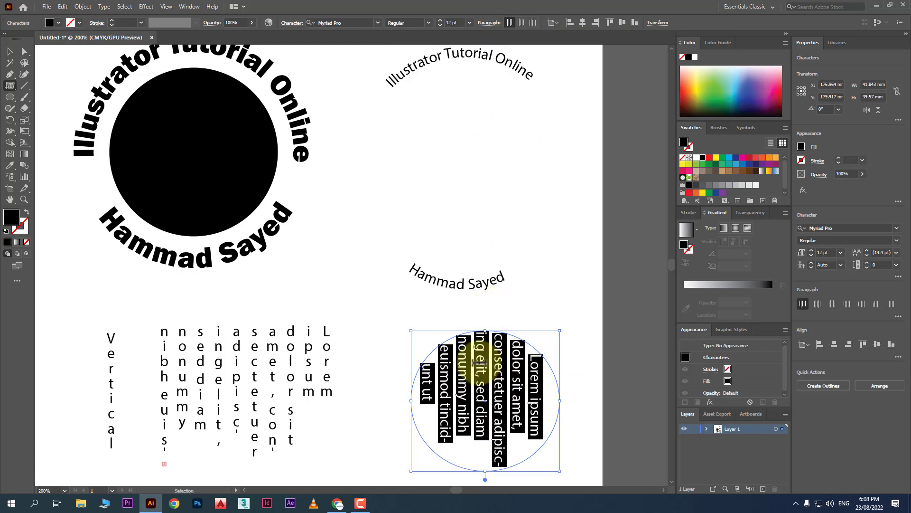
pyautogui.hotkey('ctrl', 'z')
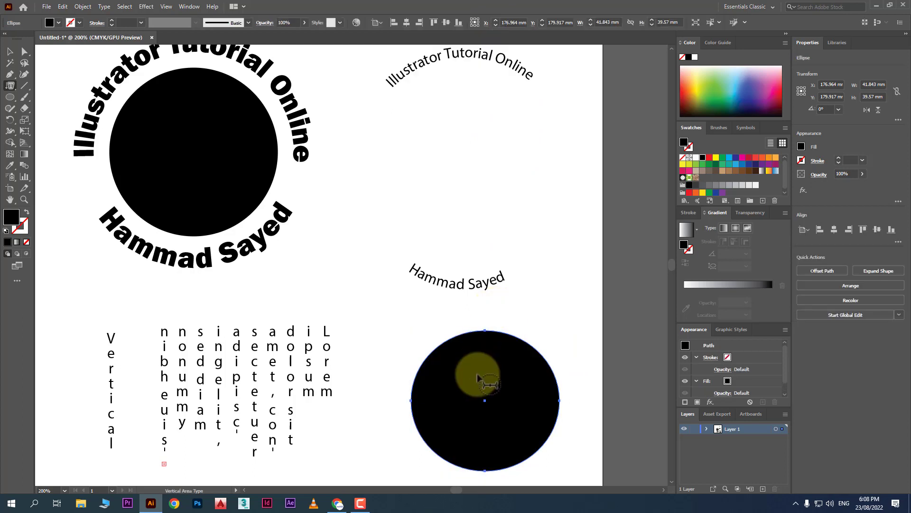
# Try a horizontal text fill in the circle, undo it, and keep the vertical Lorem ipsum.
pyautogui.keyDown('alt'); pyautogui.click(10, 85); pyautogui.keyUp('alt')
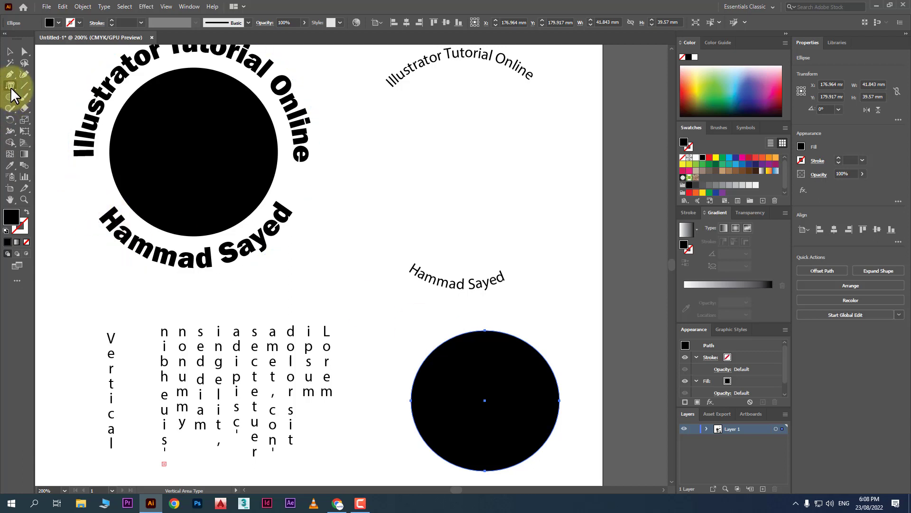
pyautogui.click(441, 351)
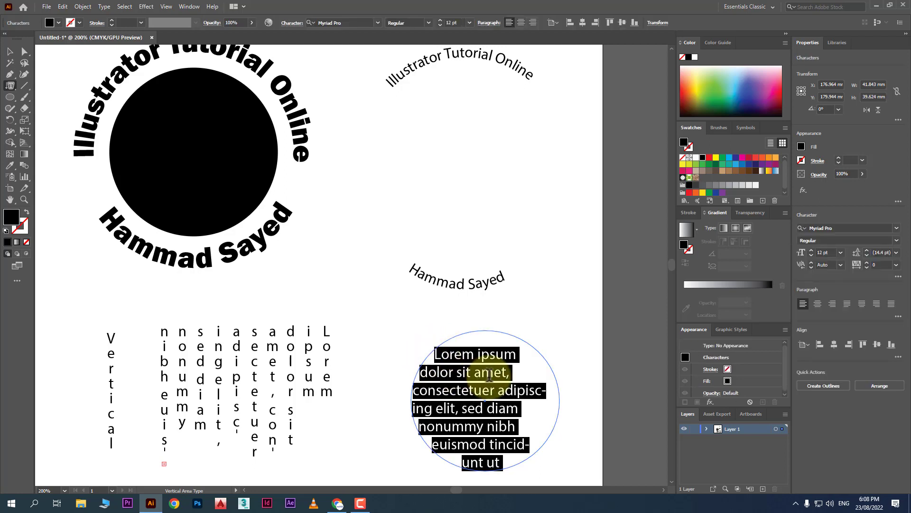
pyautogui.hotkey('ctrl', 'z')
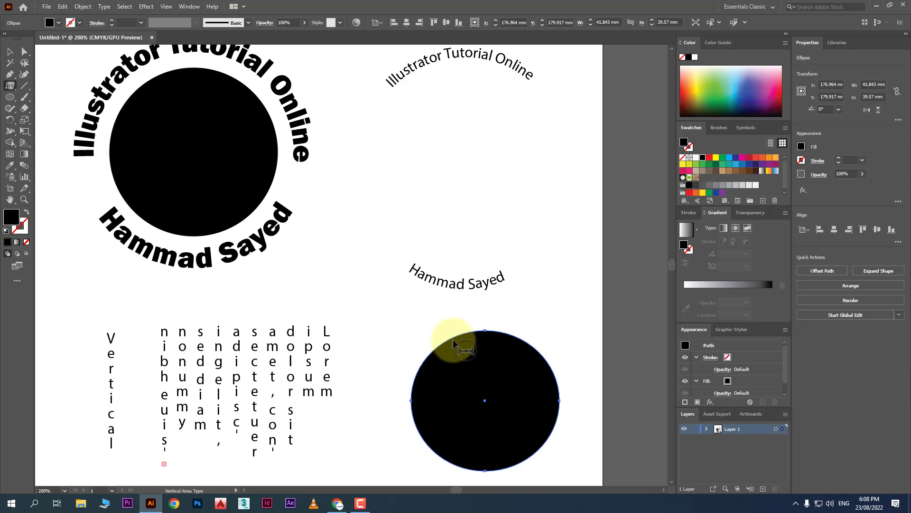
pyautogui.click(454, 344)
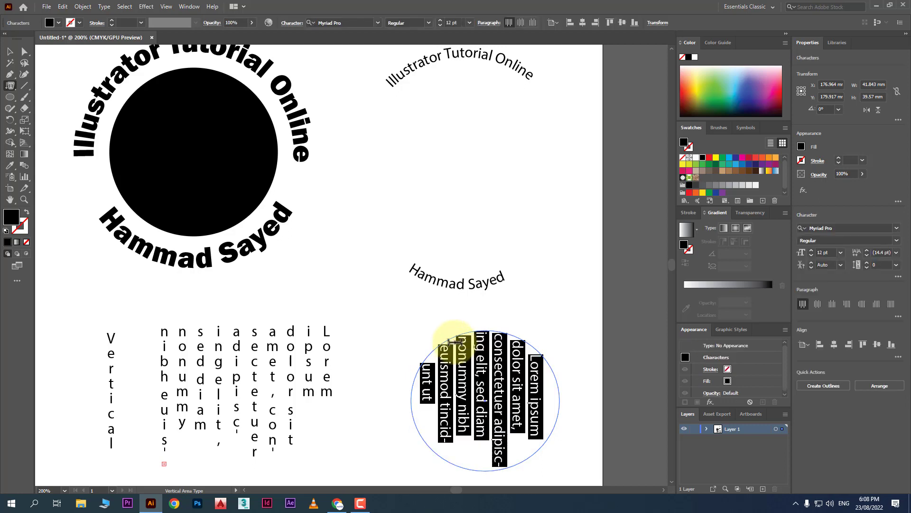
pyautogui.scroll(-4, 465, 368)
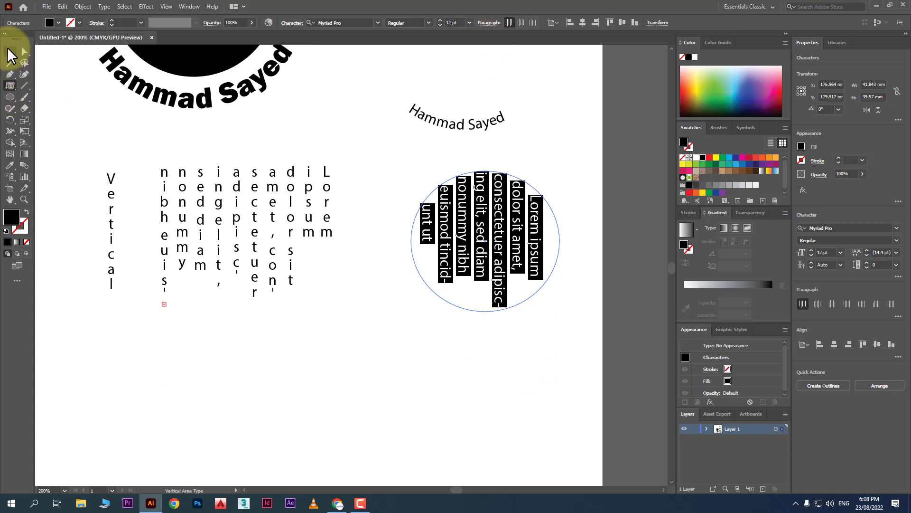
pyautogui.click(9, 53)
pyautogui.click(10, 86)
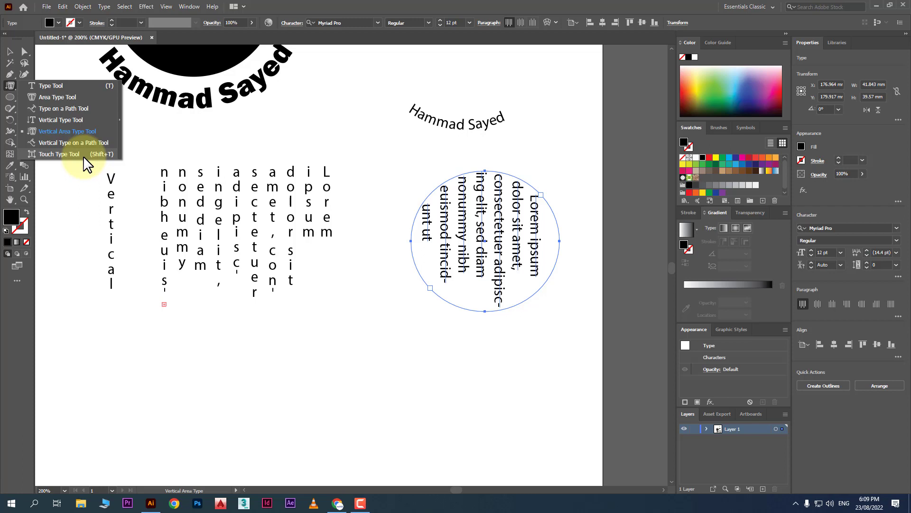
# Type the person's name as a new horizontal text line below the vertical text.
pyautogui.click(9, 51)
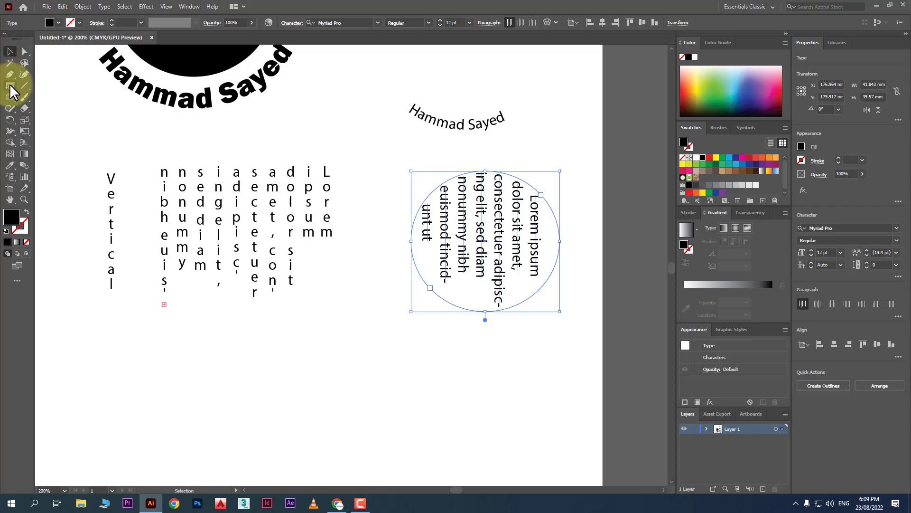
pyautogui.moveTo(10, 86); pyautogui.dragTo(41, 85)
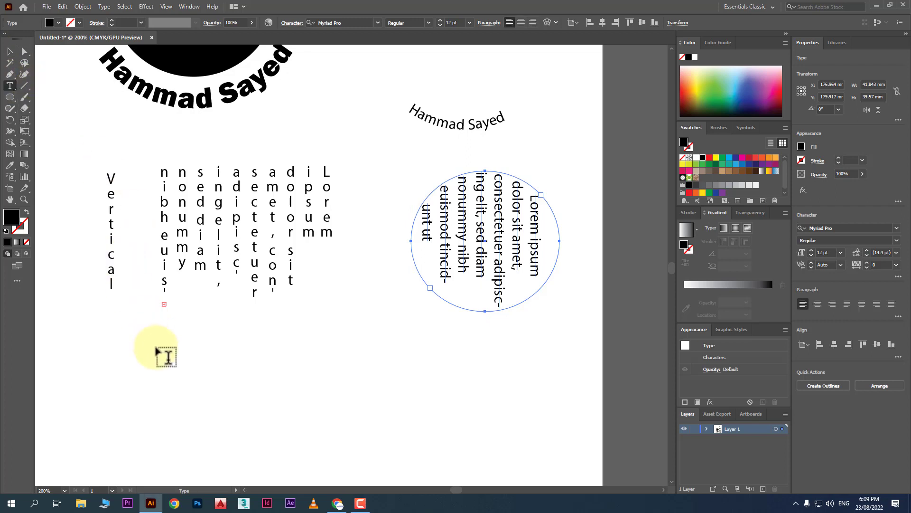
pyautogui.click(159, 378)
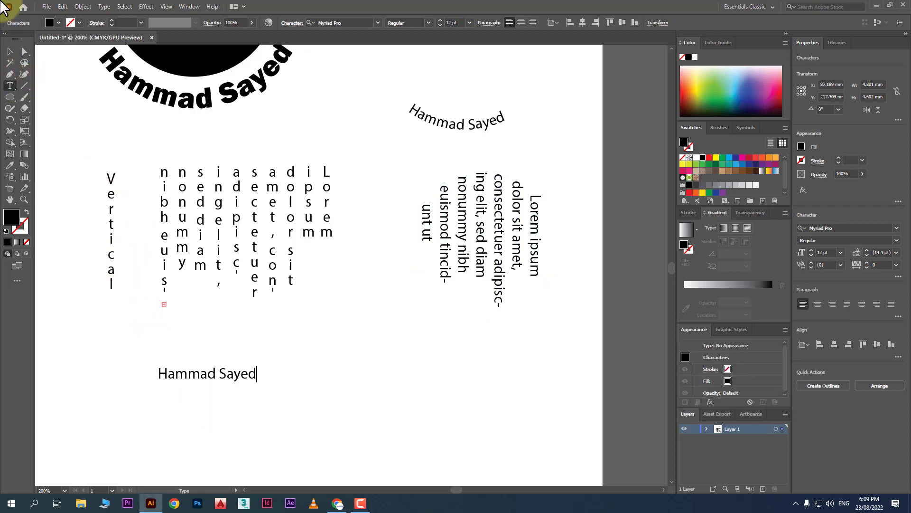
pyautogui.click(10, 51)
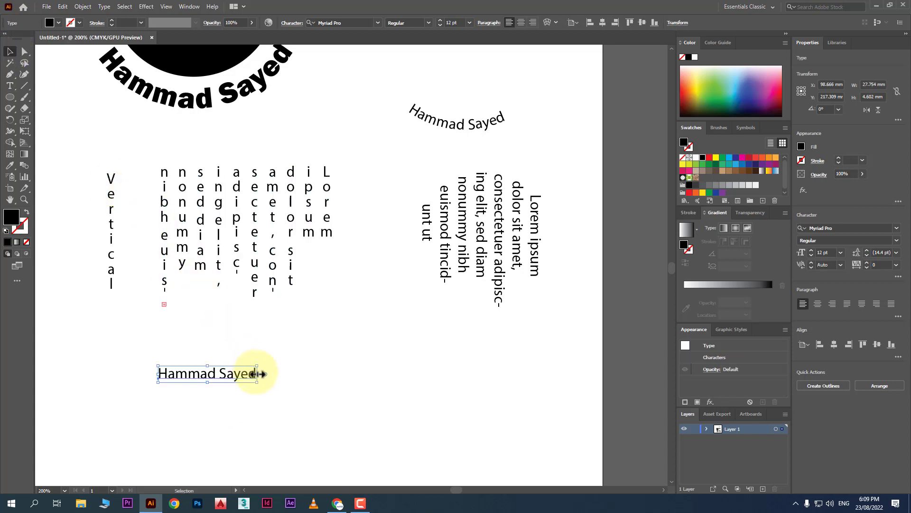
pyautogui.moveTo(261, 375); pyautogui.dragTo(432, 477)
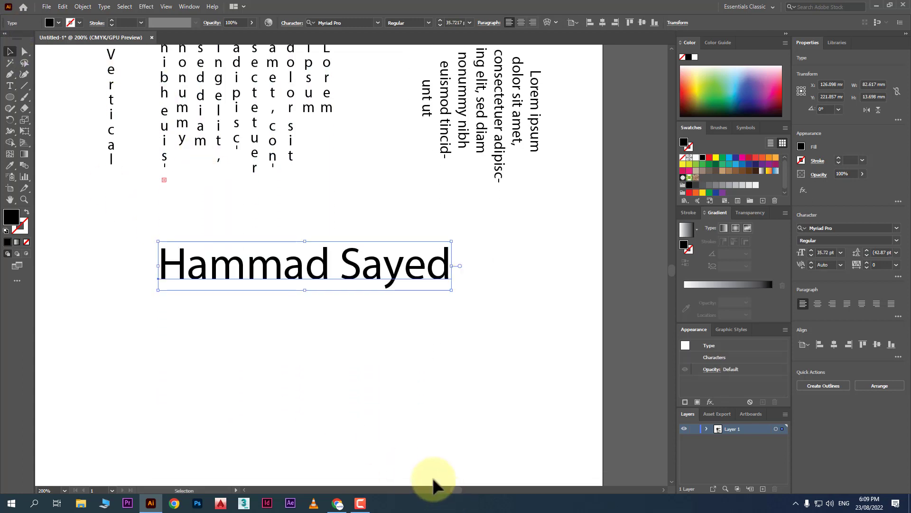
# Set the name text to Franklin Gothic Heavy and zoom in on it.
pyautogui.click(379, 22)
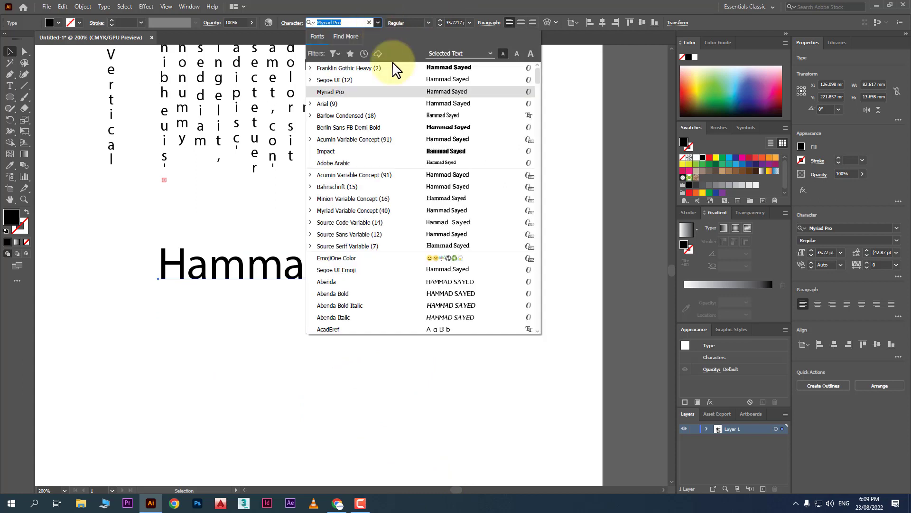
pyautogui.click(446, 61)
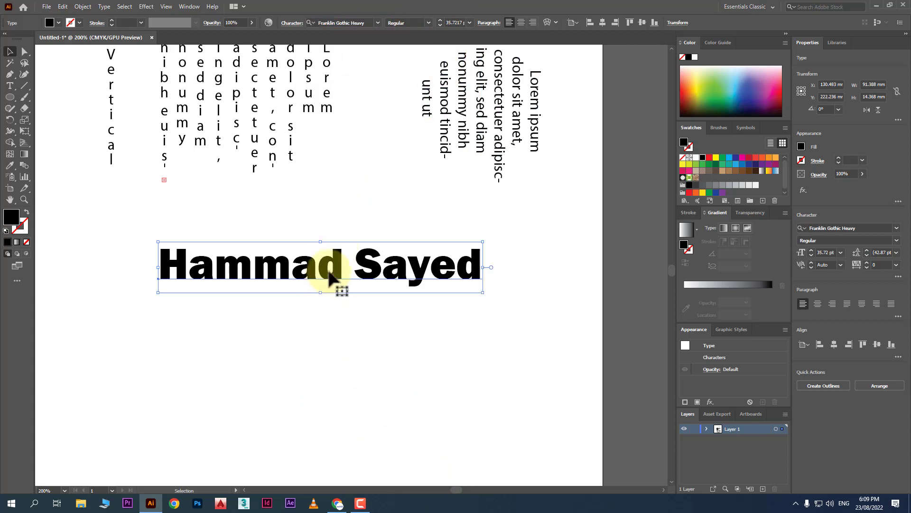
pyautogui.hotkey('ctrl', '+')
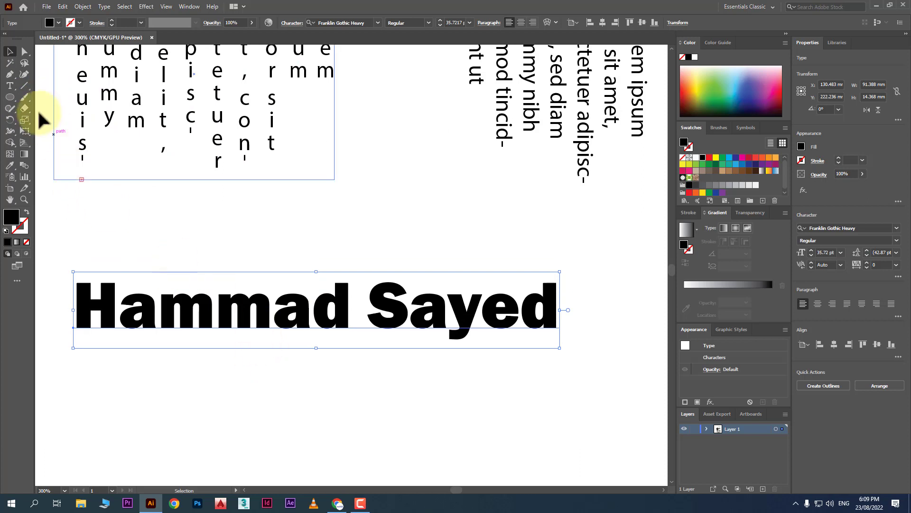
pyautogui.moveTo(10, 85); pyautogui.dragTo(78, 157)
# With the Touch Type Tool, enlarge and tilt the H and raise the a beside it.
pyautogui.click(114, 307)
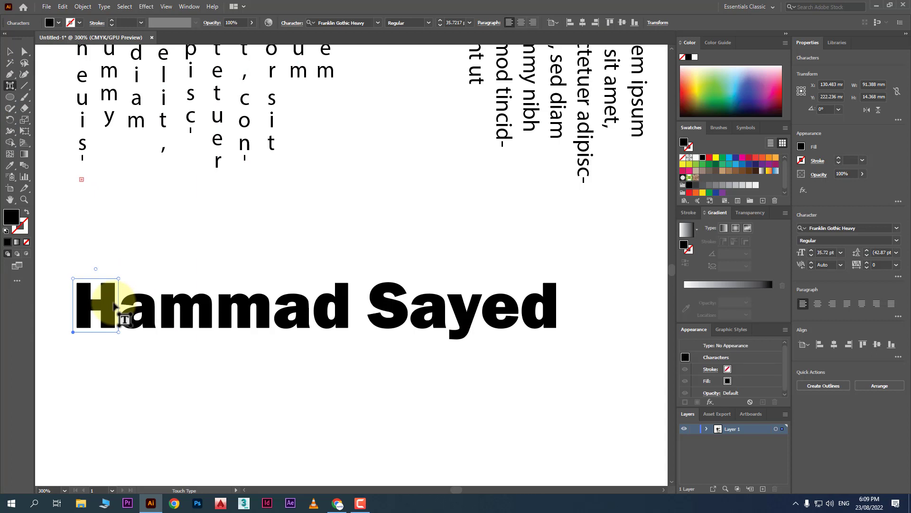
pyautogui.moveTo(121, 281); pyautogui.dragTo(143, 220)
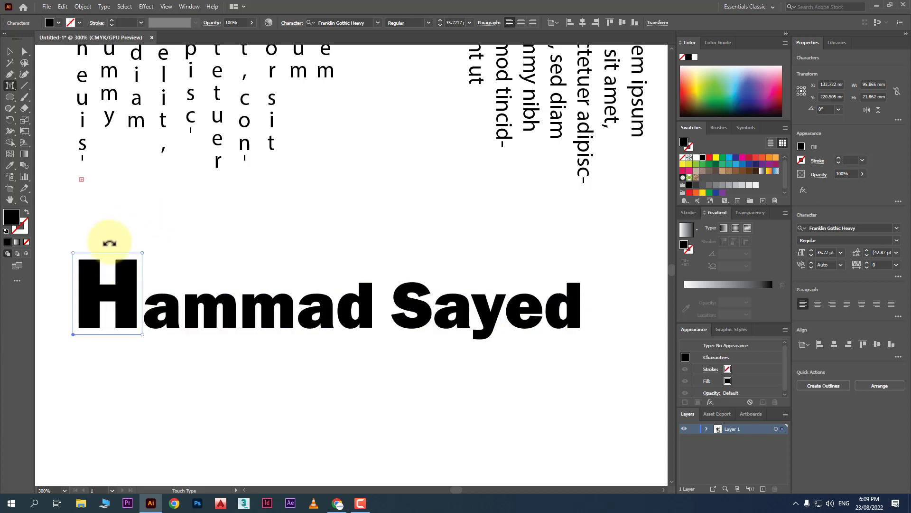
pyautogui.moveTo(109, 243); pyautogui.dragTo(97, 240)
pyautogui.click(185, 317)
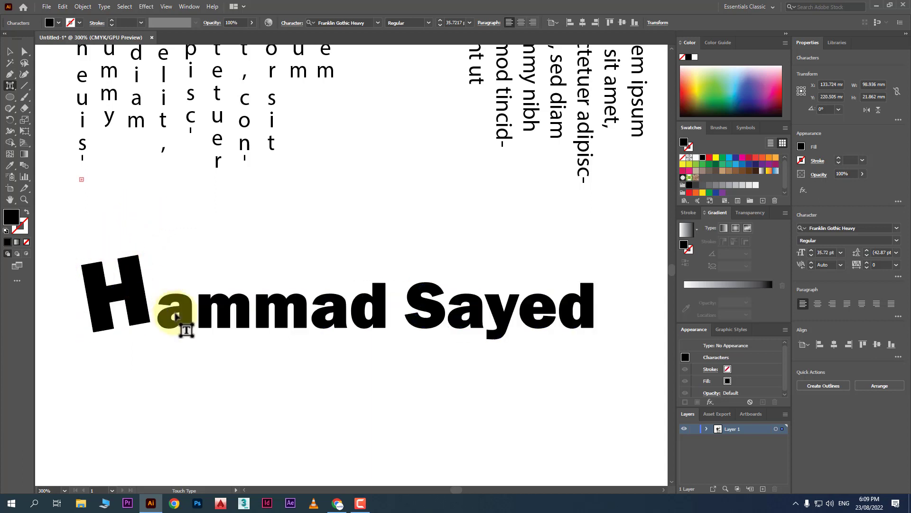
pyautogui.moveTo(184, 317); pyautogui.dragTo(179, 293)
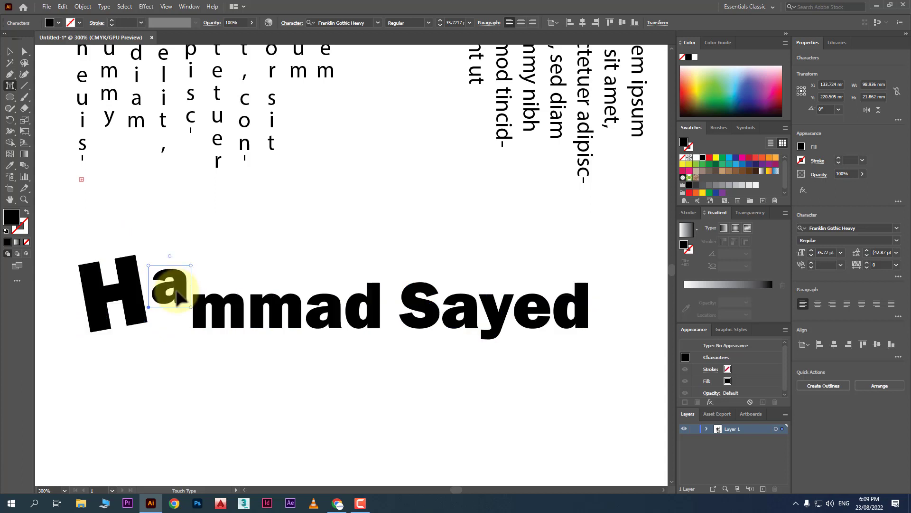
# Raise the first m and stretch the second m wider.
pyautogui.click(217, 315)
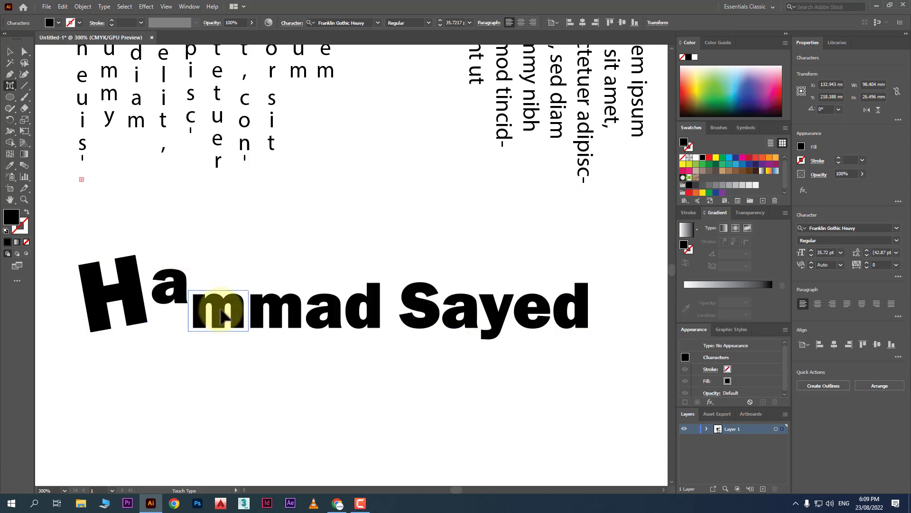
pyautogui.moveTo(217, 314); pyautogui.dragTo(215, 301)
pyautogui.click(269, 319)
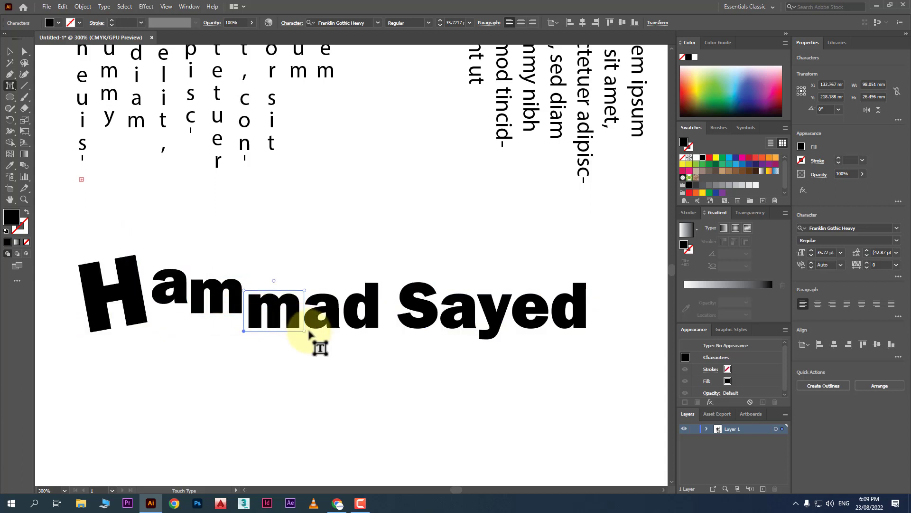
pyautogui.moveTo(308, 335); pyautogui.dragTo(359, 279)
# Lift the a before the d high, shift the d under it, and nudge the S closer.
pyautogui.click(392, 323)
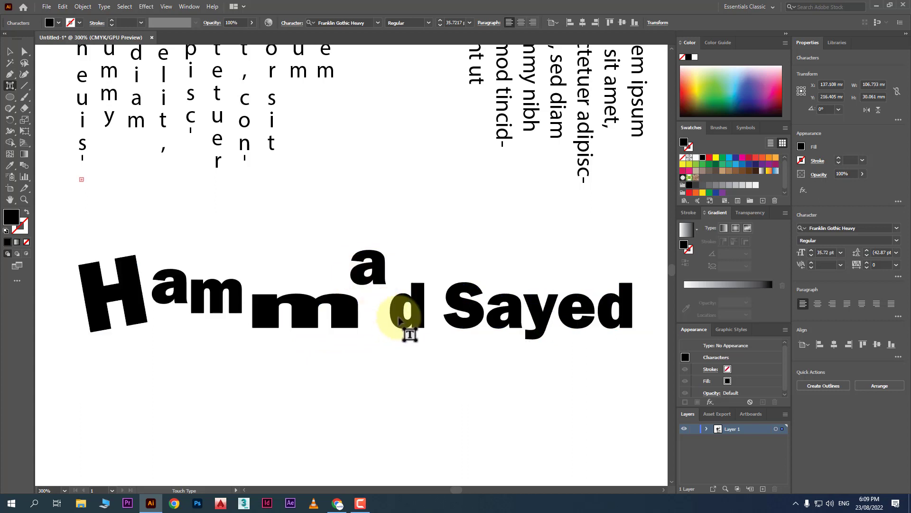
pyautogui.click(401, 322)
pyautogui.moveTo(401, 323); pyautogui.dragTo(376, 319)
pyautogui.click(439, 314)
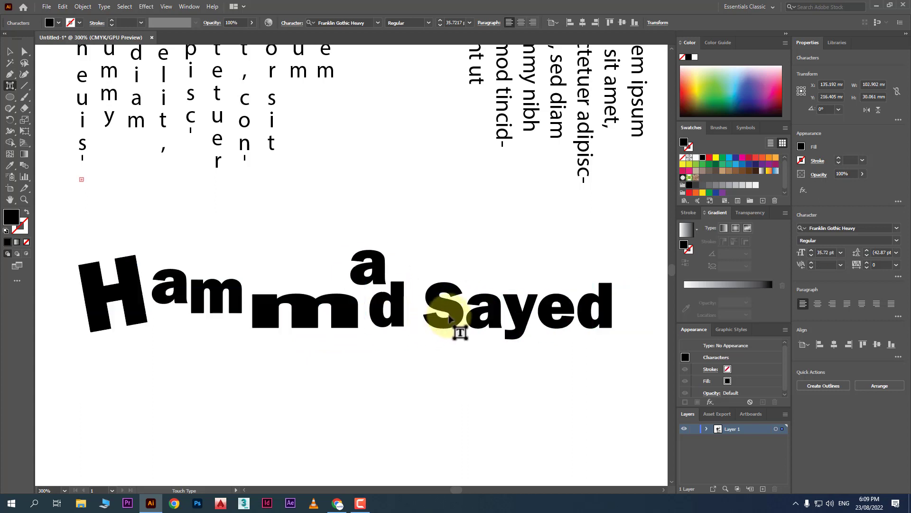
pyautogui.moveTo(441, 317); pyautogui.dragTo(440, 315)
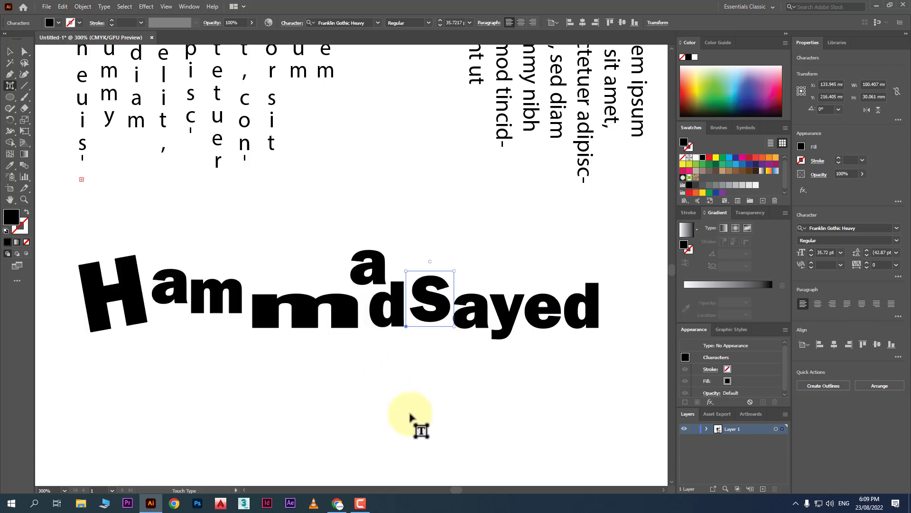
pyautogui.click(10, 51)
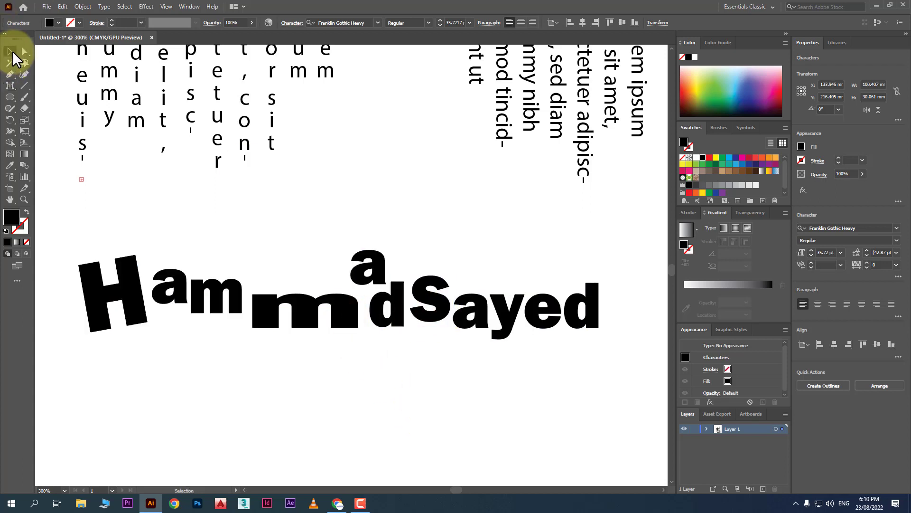
# Move the name word art slightly down and right, undoing an accidental full retype.
pyautogui.moveTo(332, 311); pyautogui.dragTo(351, 345)
pyautogui.doubleClick(351, 345)
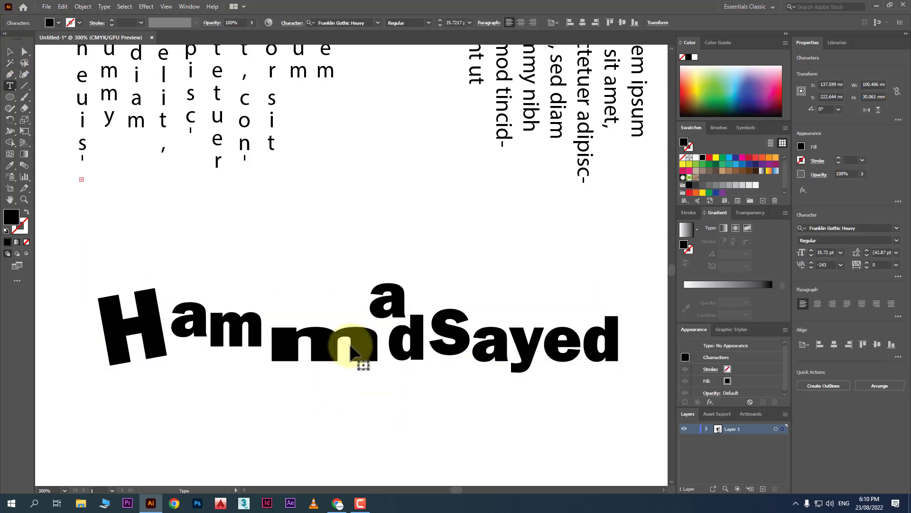
pyautogui.doubleClick(350, 346)
pyautogui.write('Ha')
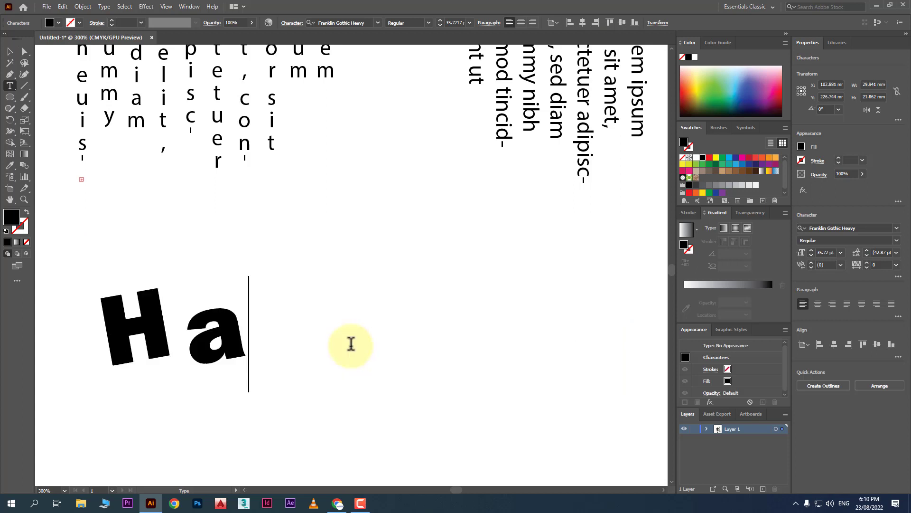
pyautogui.write('mmds')
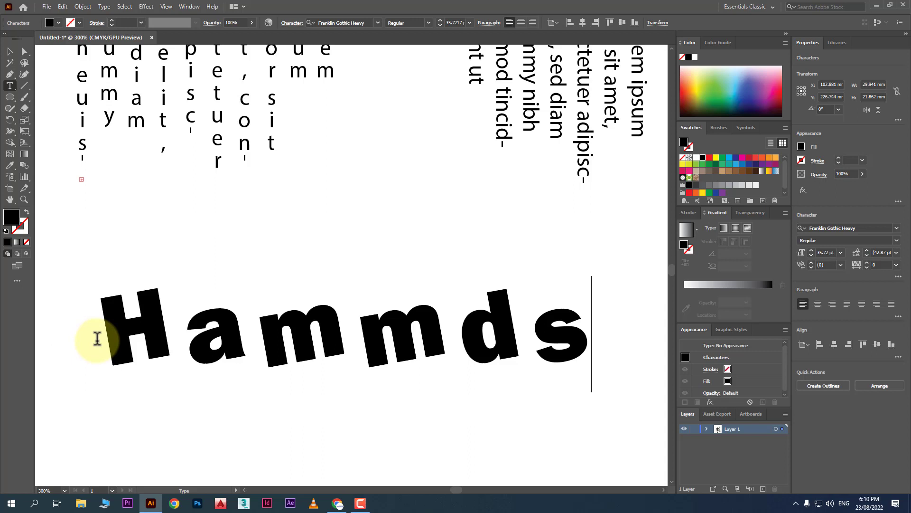
pyautogui.hotkey('ctrl', 'z')
# Try replacing letters with 'e' and 'na', then undo to keep the original lettering.
pyautogui.click(192, 328)
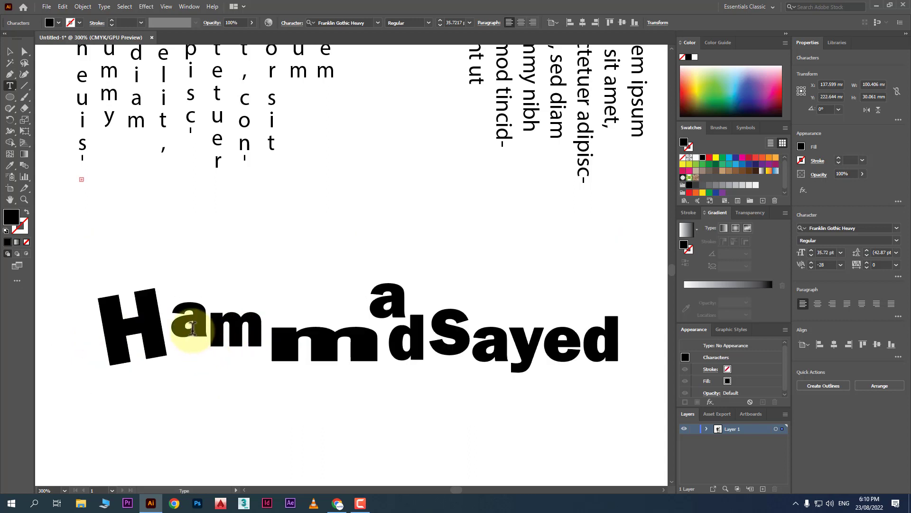
pyautogui.moveTo(194, 326); pyautogui.dragTo(177, 319)
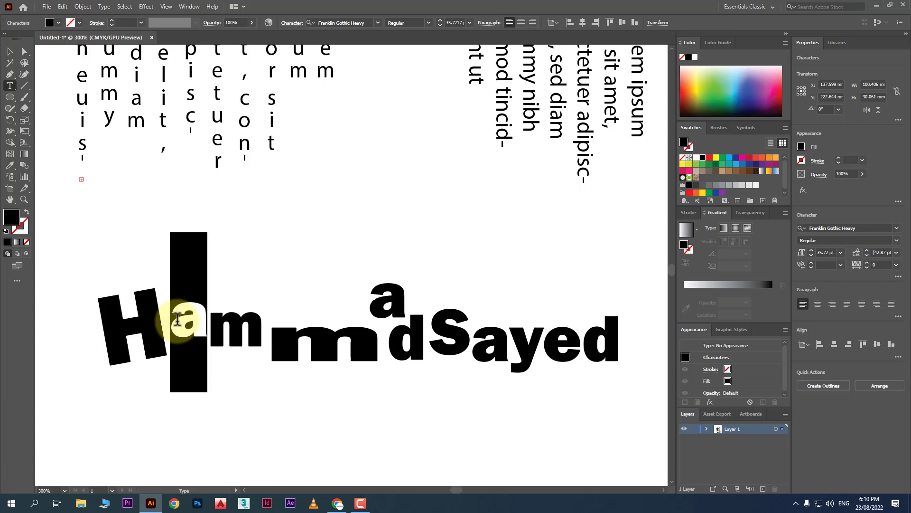
pyautogui.write('e')
pyautogui.moveTo(238, 327); pyautogui.dragTo(336, 349)
pyautogui.write('n')
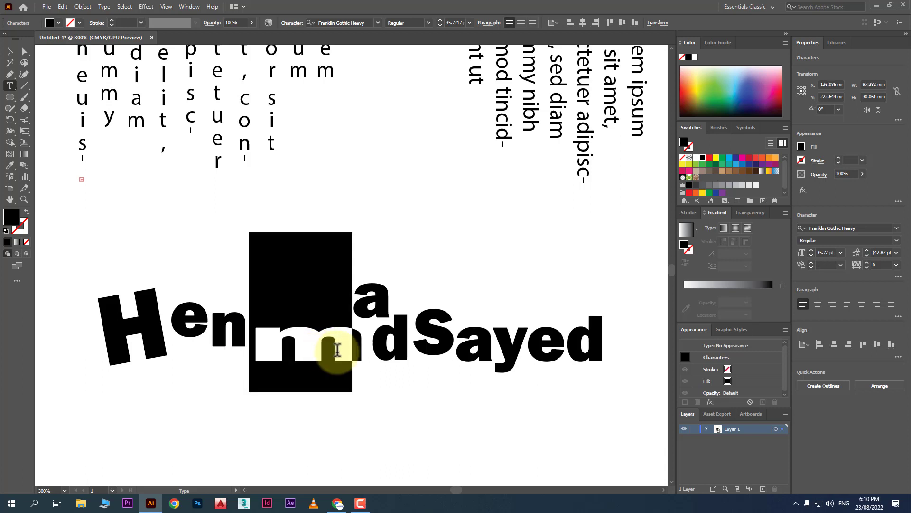
pyautogui.write('a')
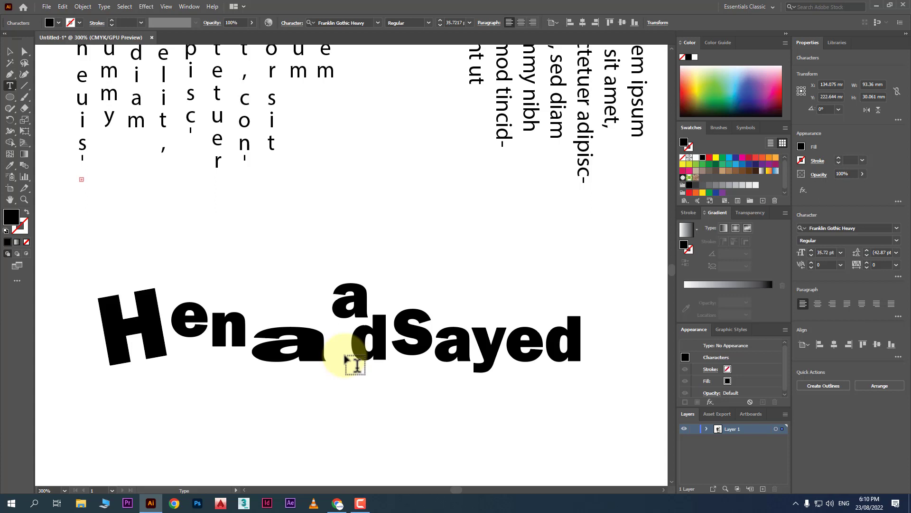
pyautogui.hotkey('ctrl', 'z')
pyautogui.hotkey('ctrl', 'z')
pyautogui.hotkey('ctrl', 'z')
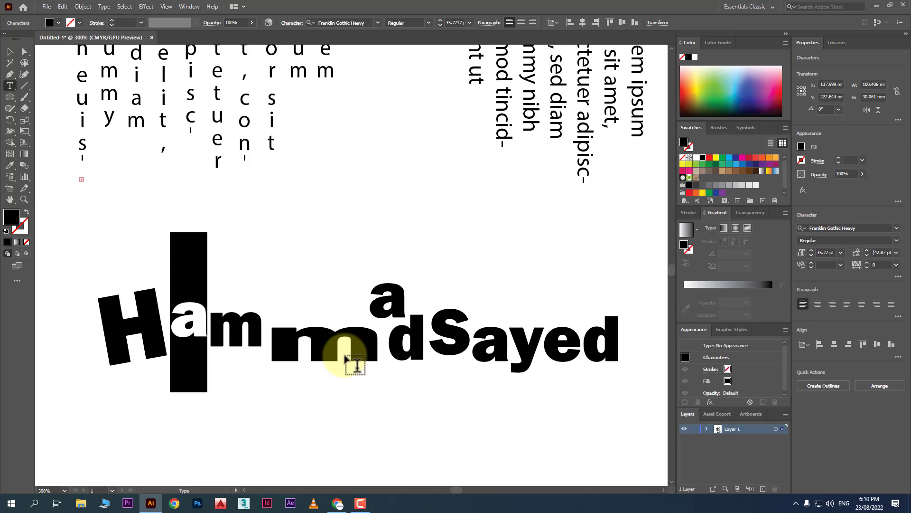
pyautogui.scroll(-1, 364, 308)
pyautogui.scroll(5, 365, 308)
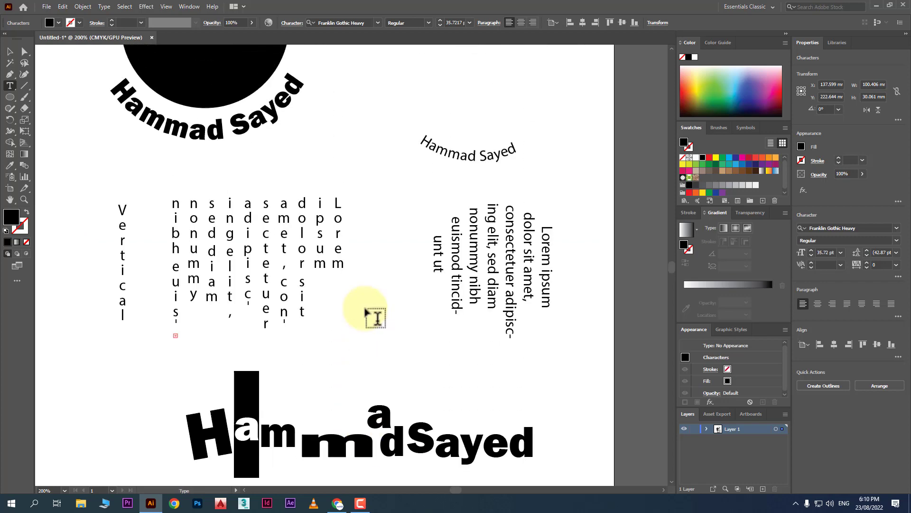
# Draw a white rectangular bar across the middle of the black circle.
pyautogui.scroll(3, 366, 312)
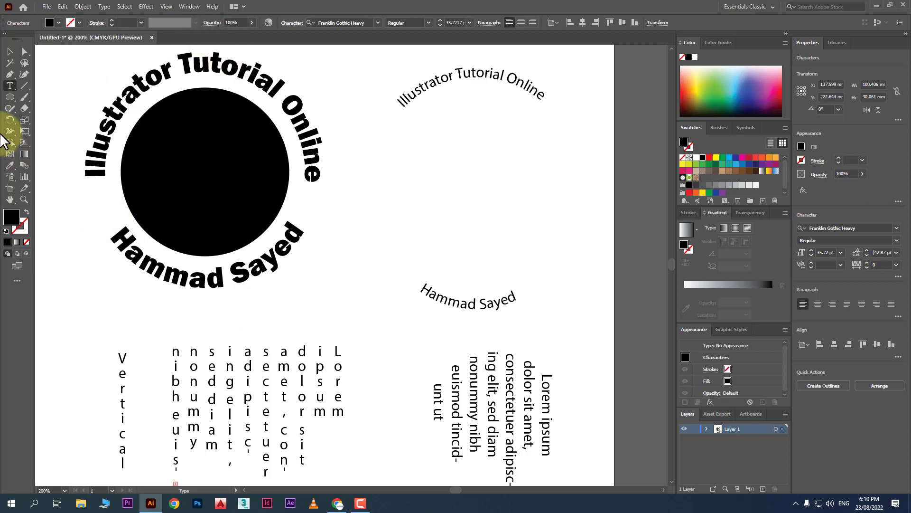
pyautogui.moveTo(10, 96); pyautogui.dragTo(24, 97)
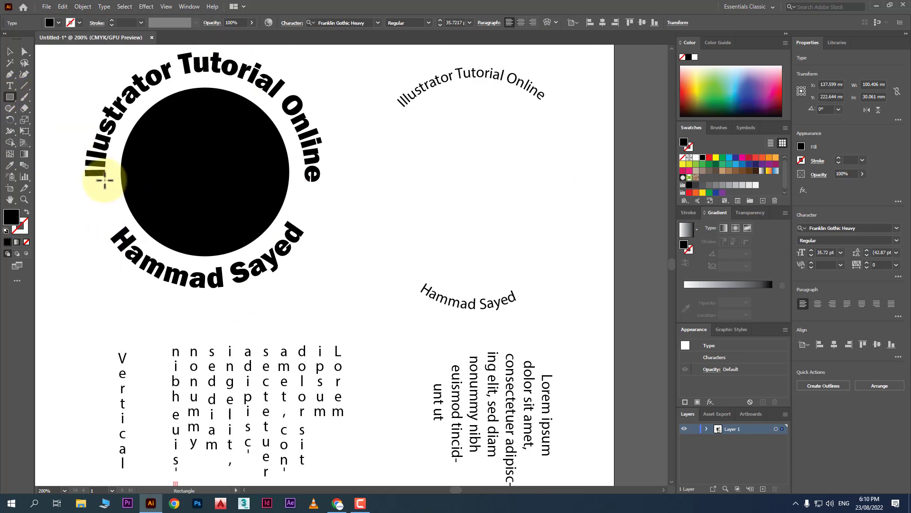
pyautogui.moveTo(105, 179)
pyautogui.mouseDown()
pyautogui.moveTo(224, 201)
pyautogui.moveTo(300, 203)
pyautogui.moveTo(299, 211)
pyautogui.mouseUp()
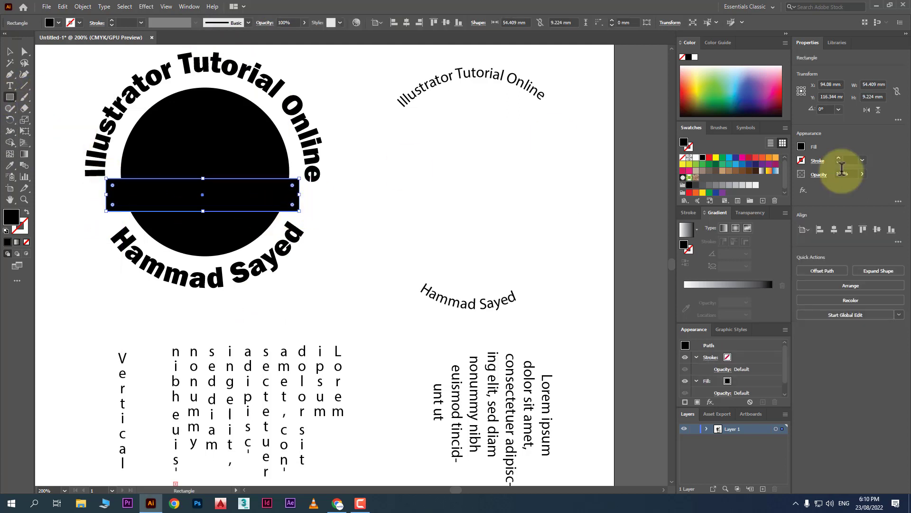
pyautogui.click(696, 158)
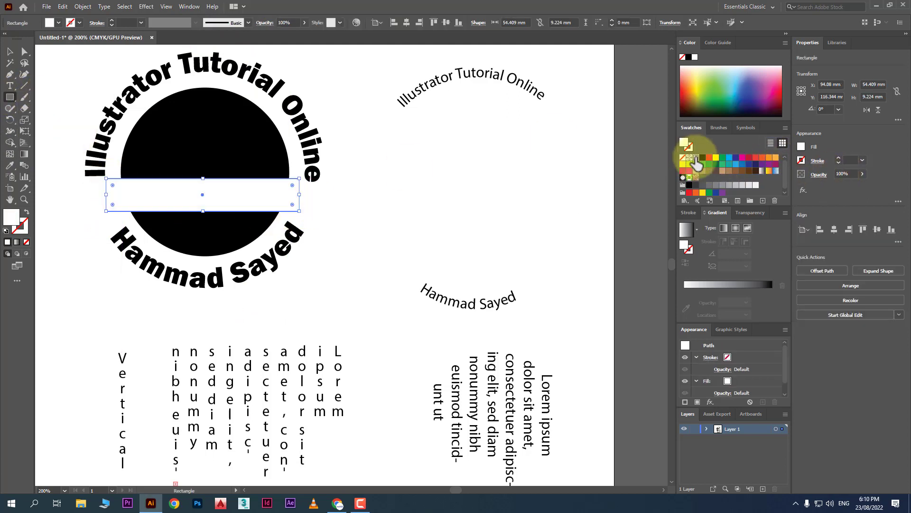
# Draw two black stars on the left and right sides of the circle and position them.
pyautogui.moveTo(10, 97); pyautogui.dragTo(52, 145)
pyautogui.moveTo(90, 193); pyautogui.dragTo(105, 209)
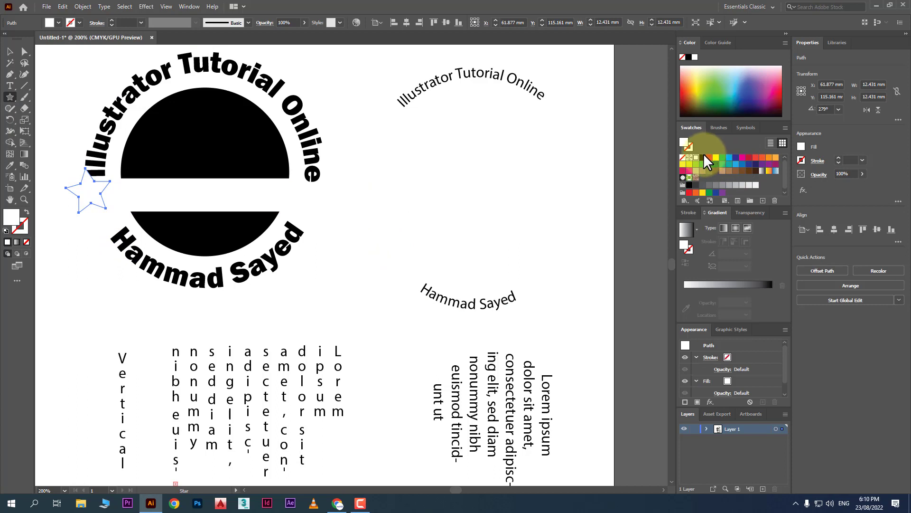
pyautogui.click(704, 157)
pyautogui.moveTo(332, 192); pyautogui.dragTo(318, 208)
pyautogui.click(9, 51)
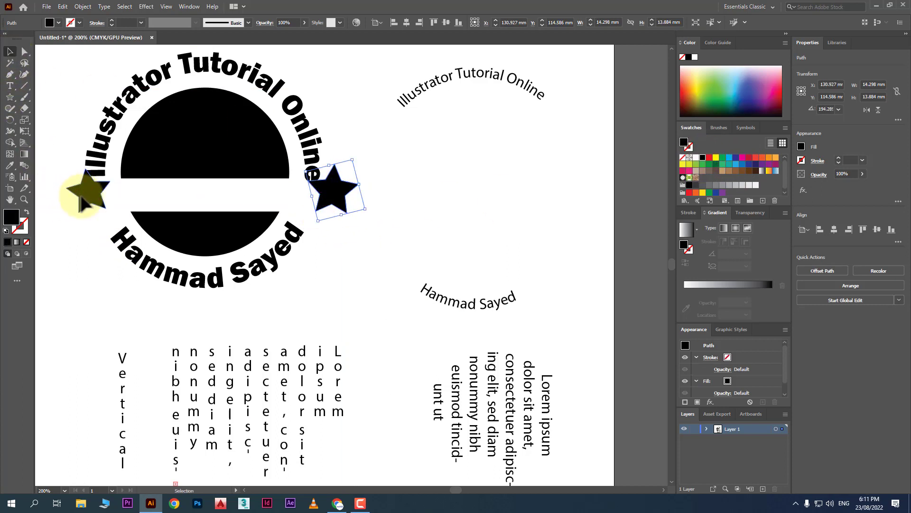
pyautogui.moveTo(84, 196); pyautogui.dragTo(97, 214)
pyautogui.moveTo(332, 204); pyautogui.dragTo(321, 214)
# Move and rotate the white bar over the circle, then delete it.
pyautogui.click(392, 259)
pyautogui.moveTo(196, 201); pyautogui.dragTo(213, 179)
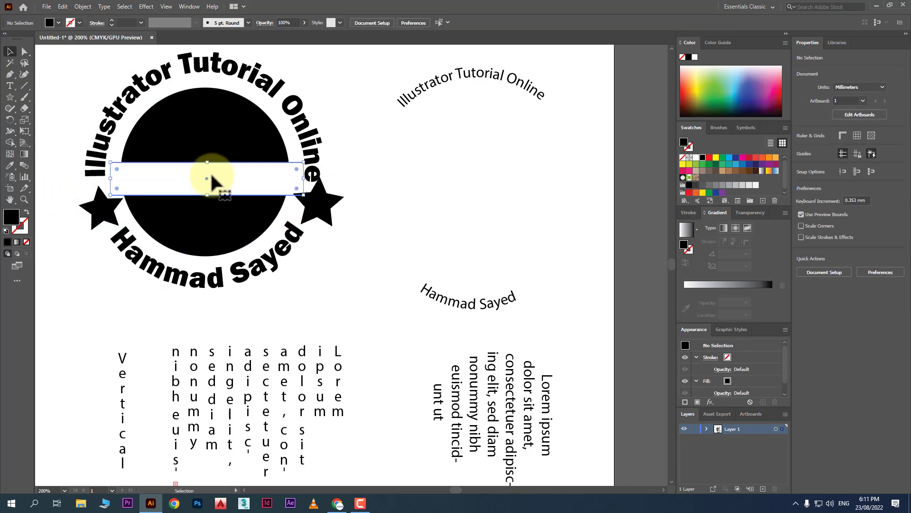
pyautogui.moveTo(305, 147); pyautogui.dragTo(241, 147)
pyautogui.click(397, 187)
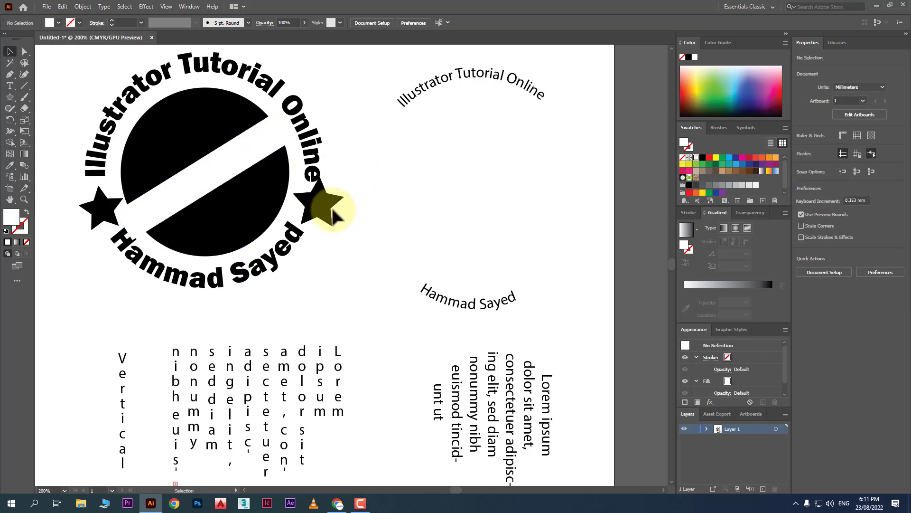
pyautogui.click(248, 163)
pyautogui.press('Delete')
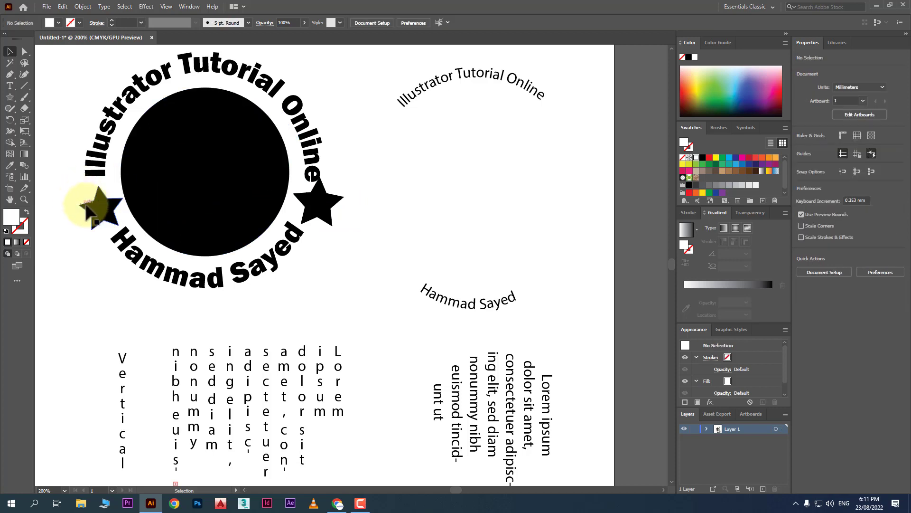
pyautogui.click(95, 205)
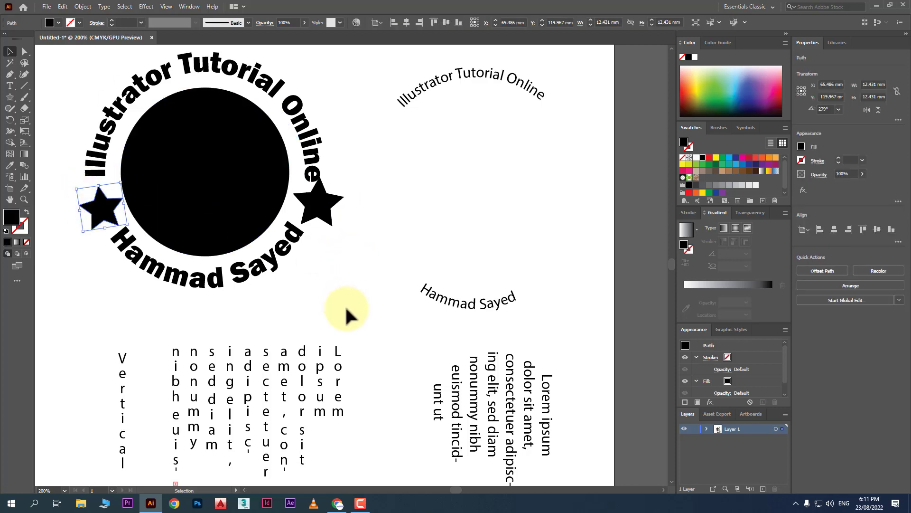